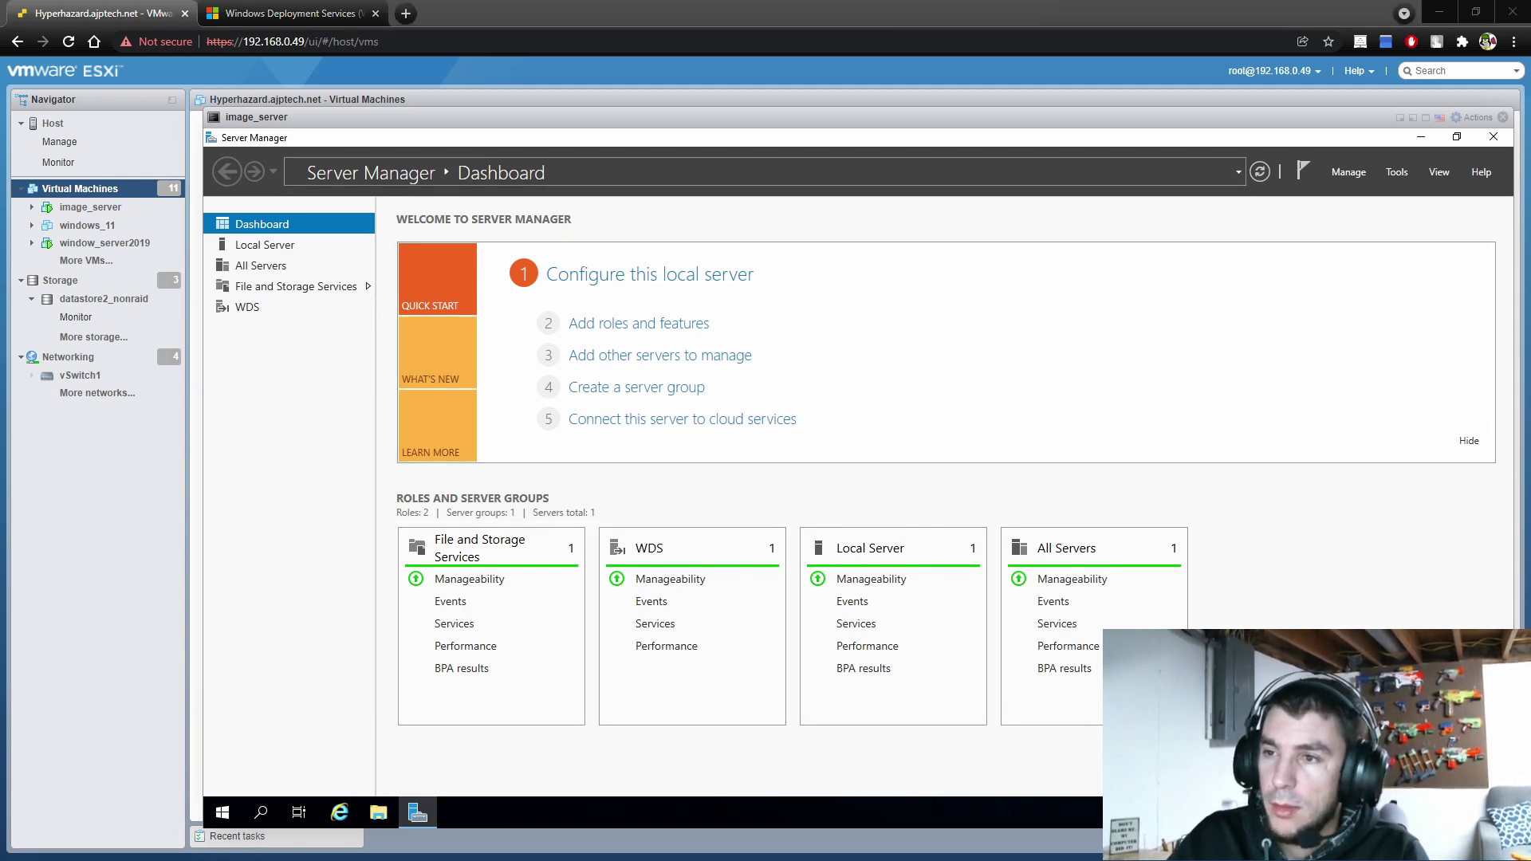
{"action": "left_click", "coordinate": [295, 16]}
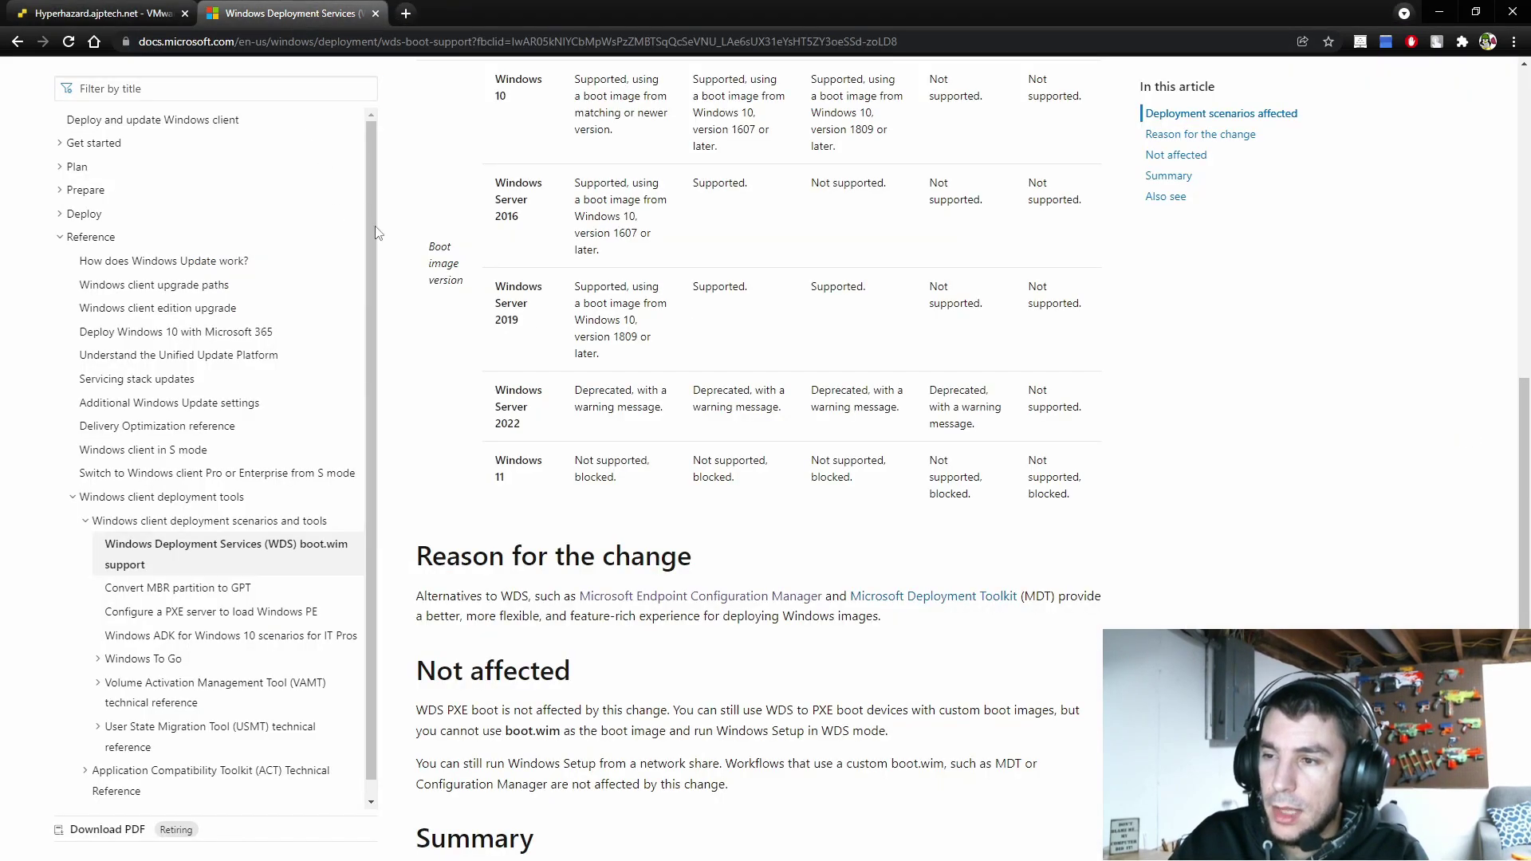
{"action": "scroll", "coordinate": [528, 298], "scroll_direction": "up", "scroll_amount": 15}
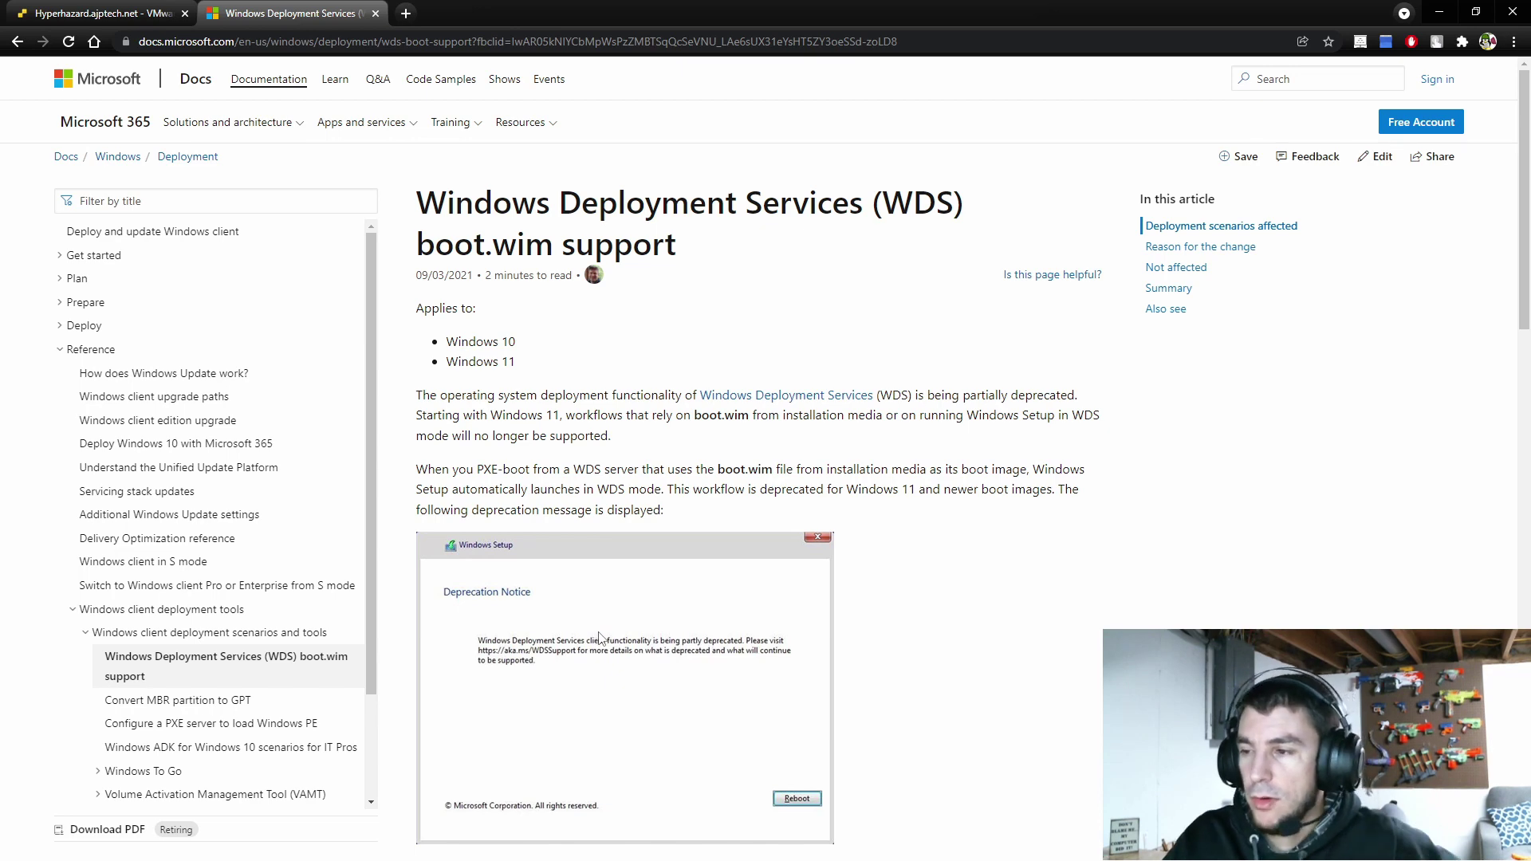
{"action": "scroll", "coordinate": [642, 710], "scroll_direction": "down", "scroll_amount": 1}
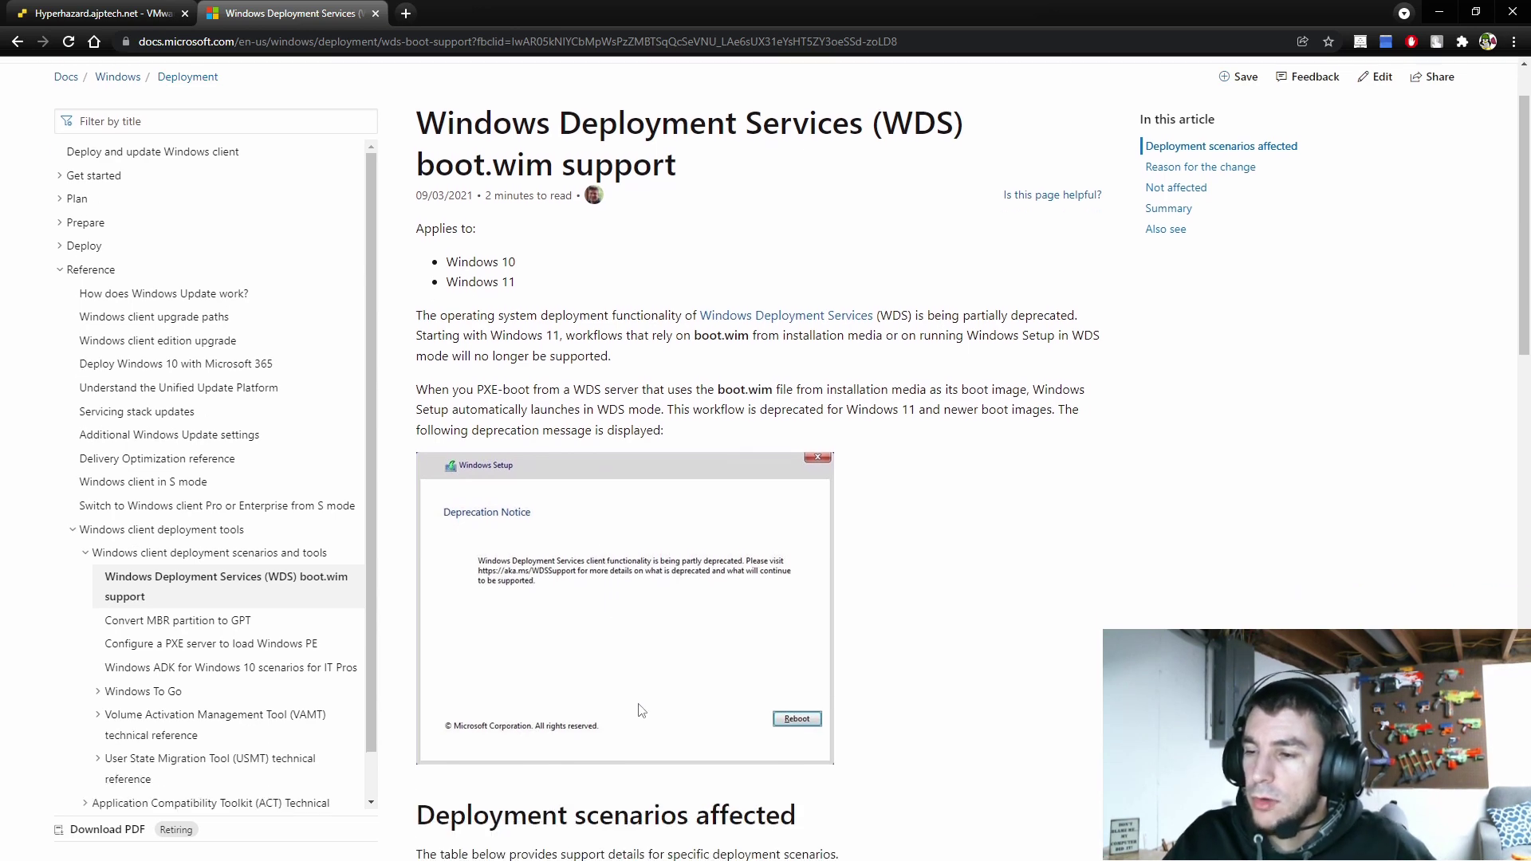
{"action": "scroll", "coordinate": [640, 694], "scroll_direction": "down", "scroll_amount": 6}
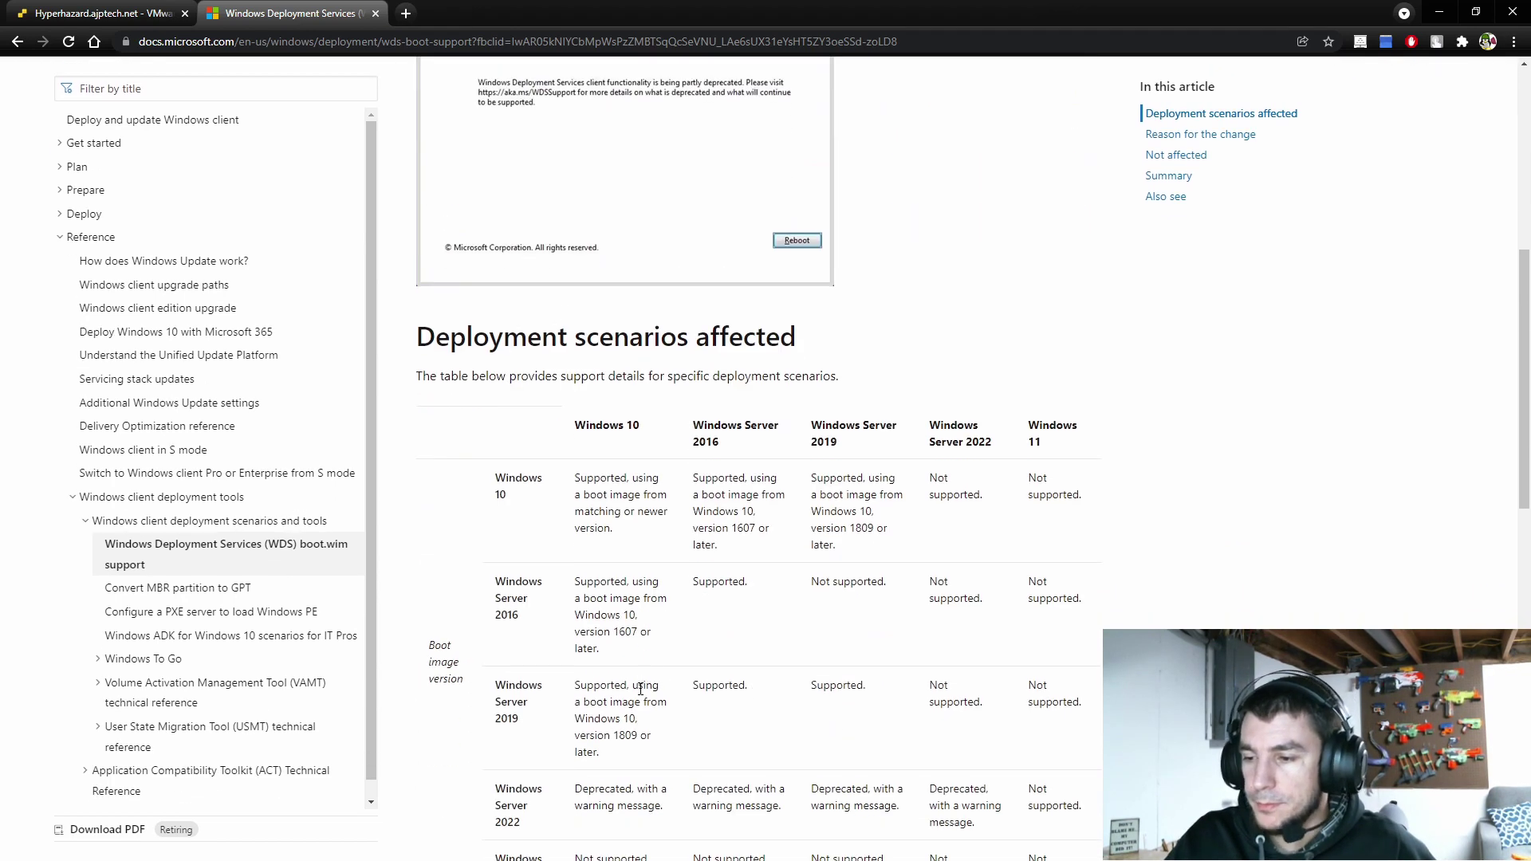
{"action": "scroll", "coordinate": [641, 690], "scroll_direction": "down", "scroll_amount": 7}
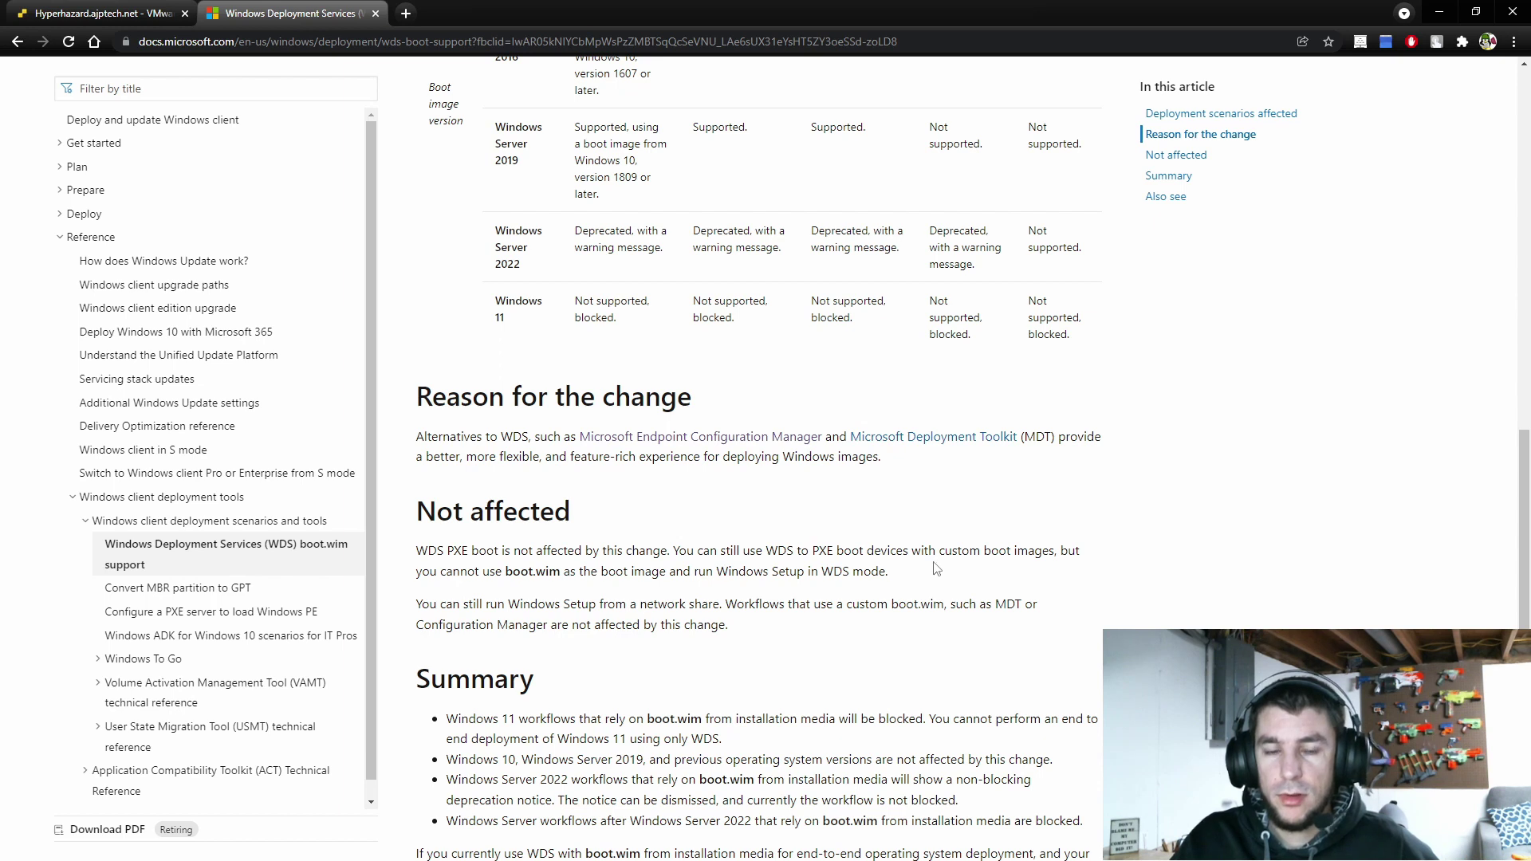
{"action": "scroll", "coordinate": [937, 570], "scroll_direction": "up", "scroll_amount": 1}
{"action": "scroll", "coordinate": [937, 570], "scroll_direction": "up", "scroll_amount": 5}
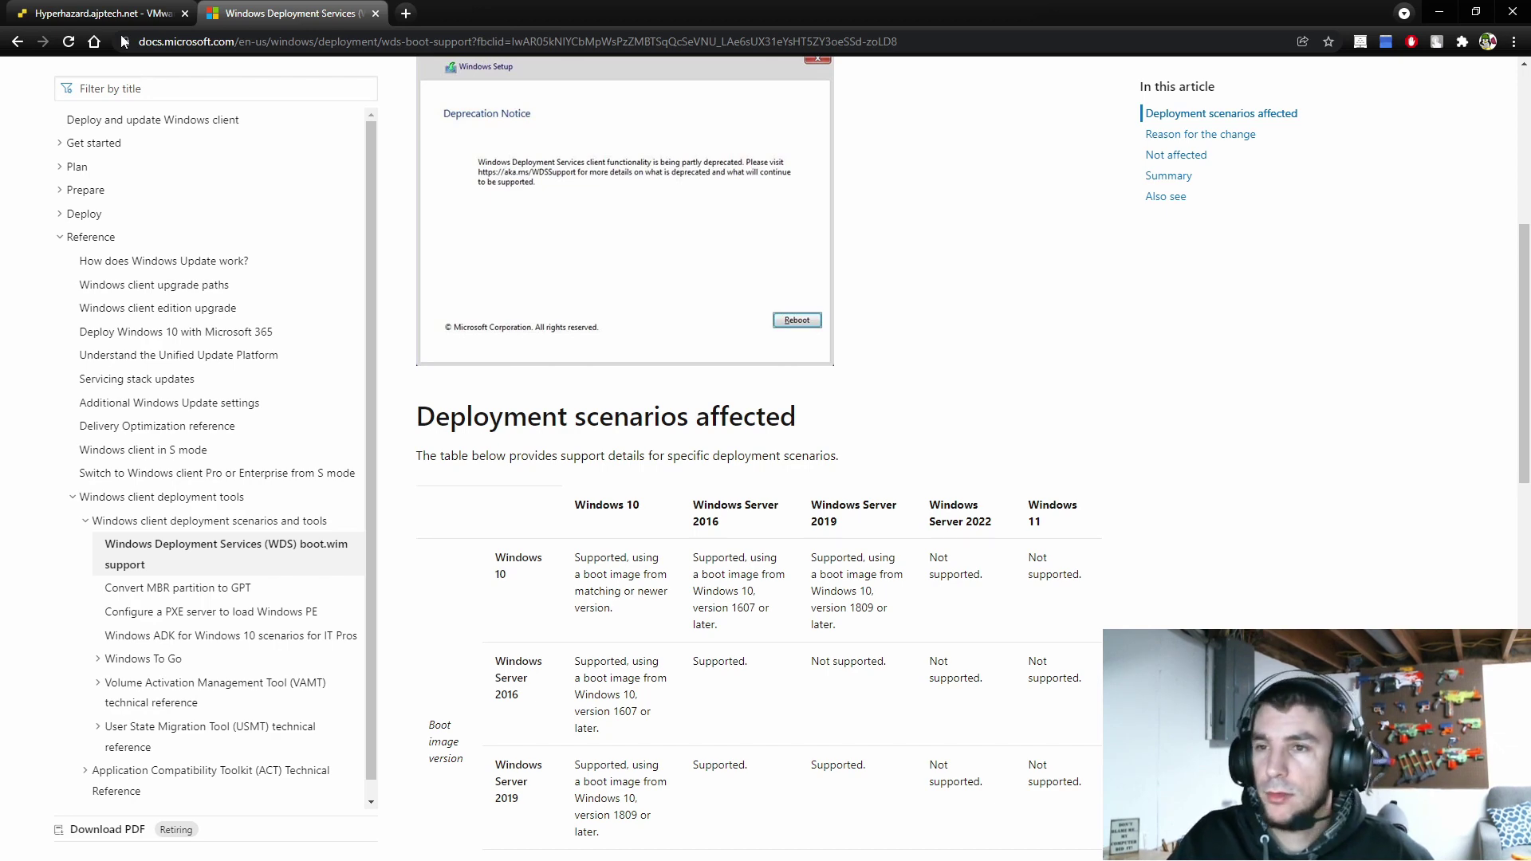
{"action": "left_click", "coordinate": [140, 15]}
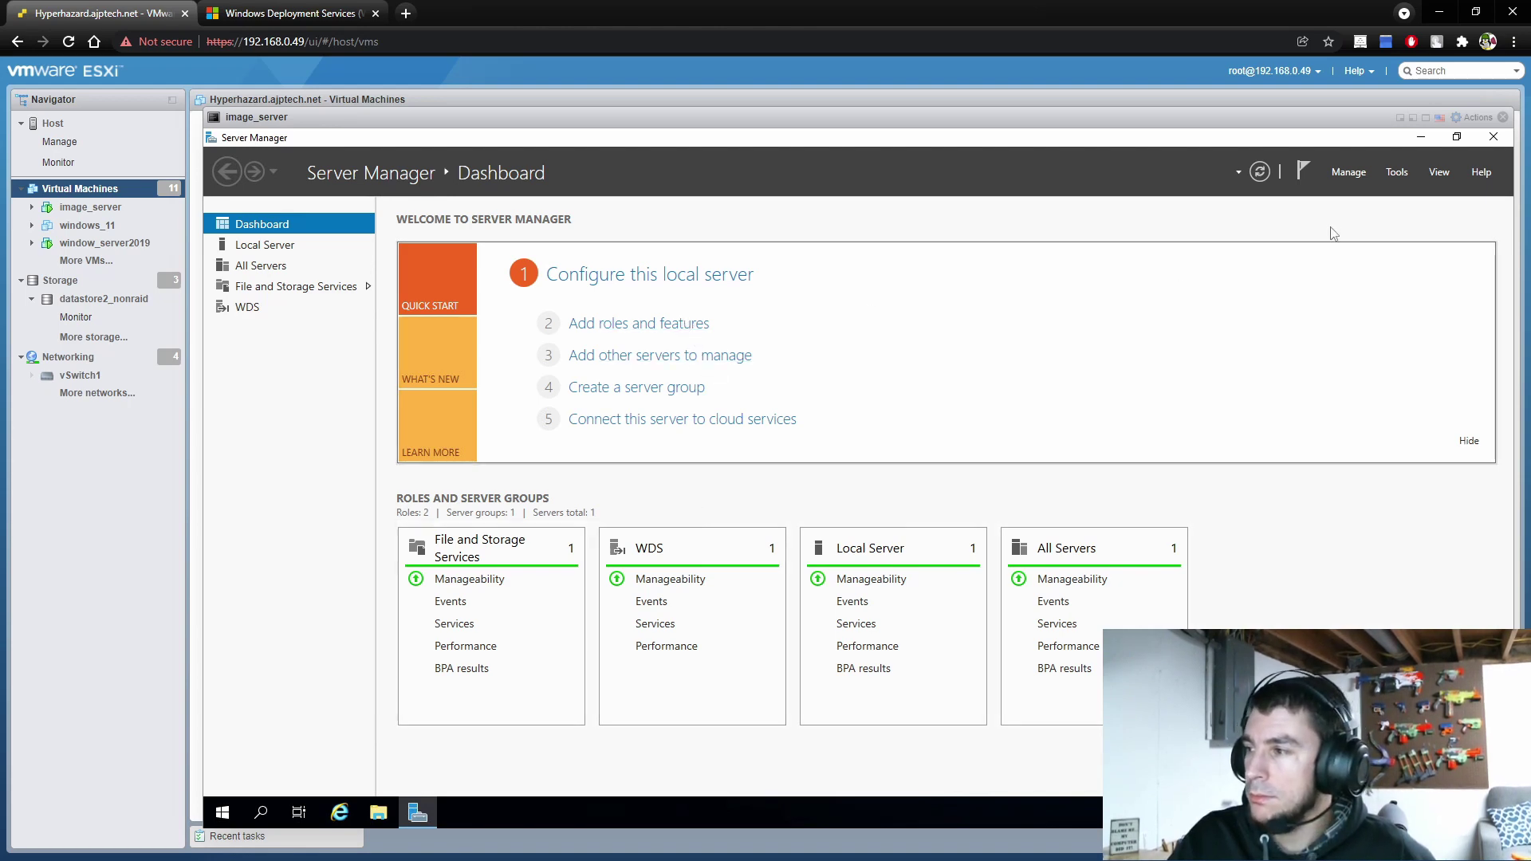
Launch Windows Deployment Services and expand Servers down to image-server.ajptech.net.
{"action": "left_click", "coordinate": [1401, 172]}
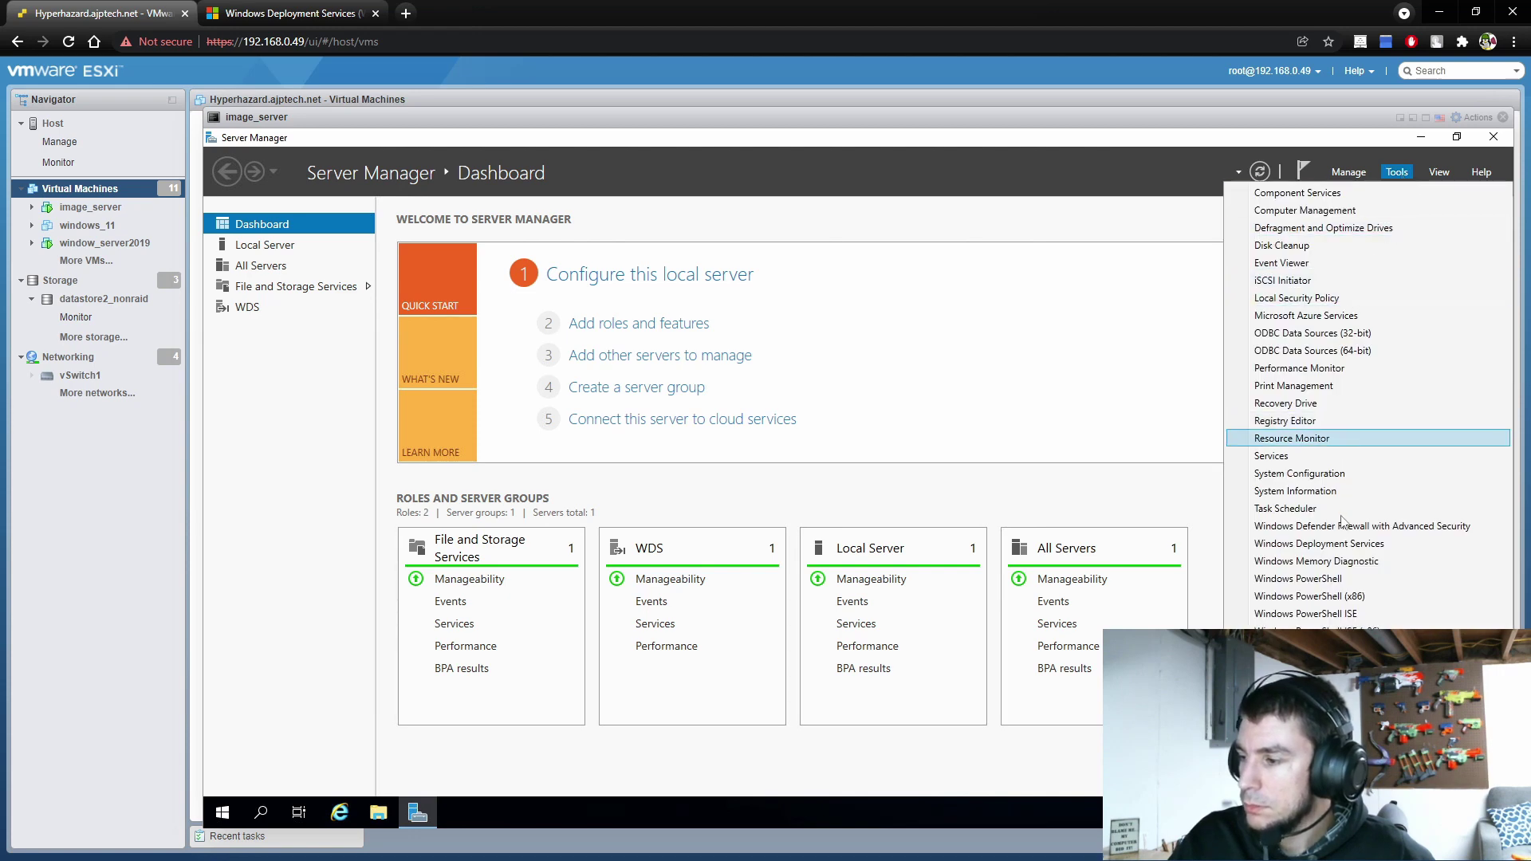
{"action": "left_click", "coordinate": [1350, 552]}
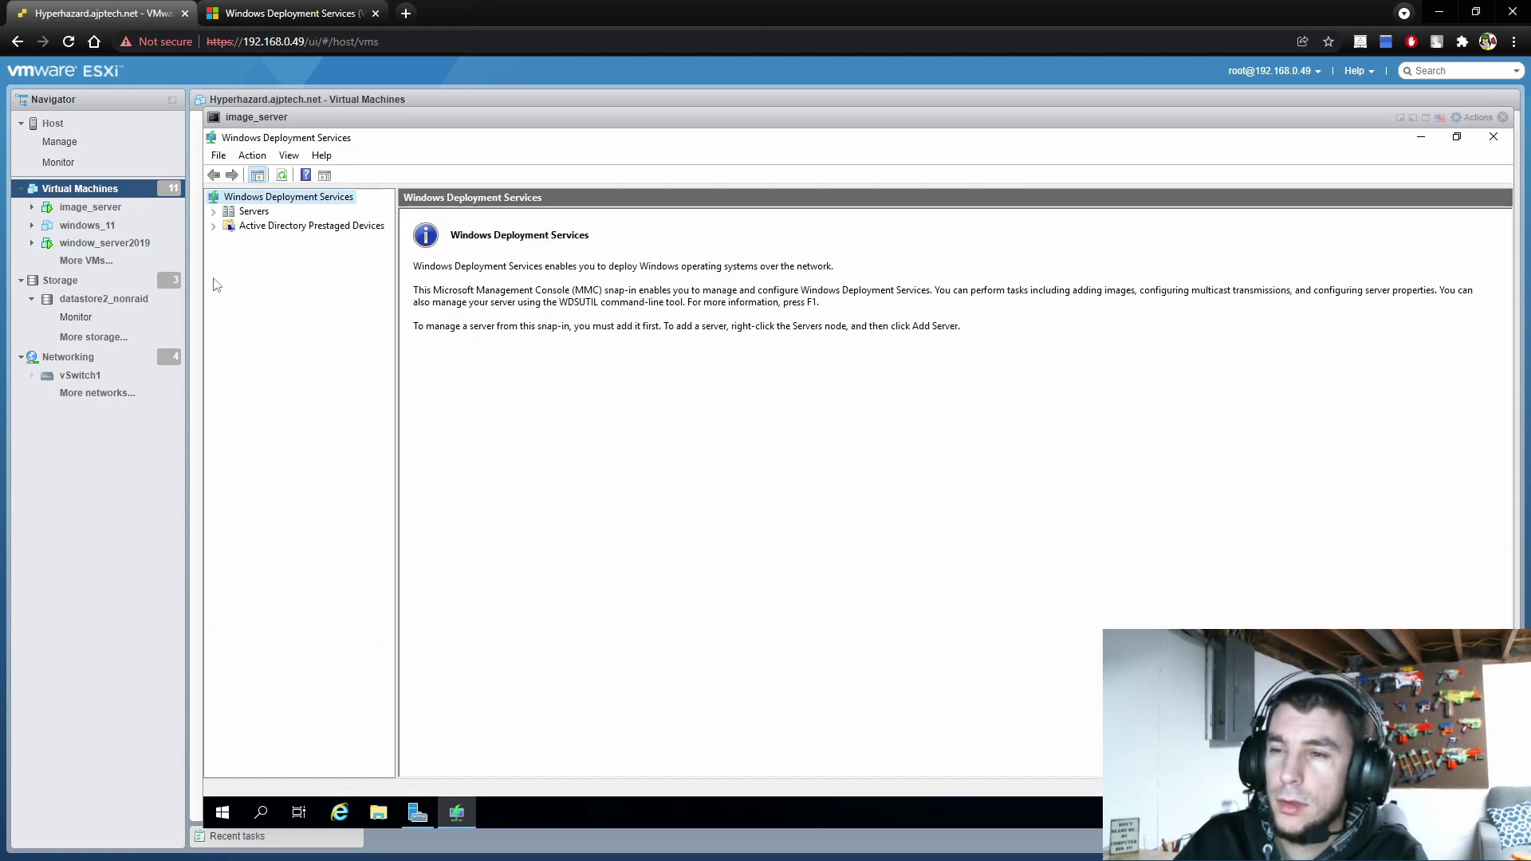
{"action": "left_click", "coordinate": [215, 212]}
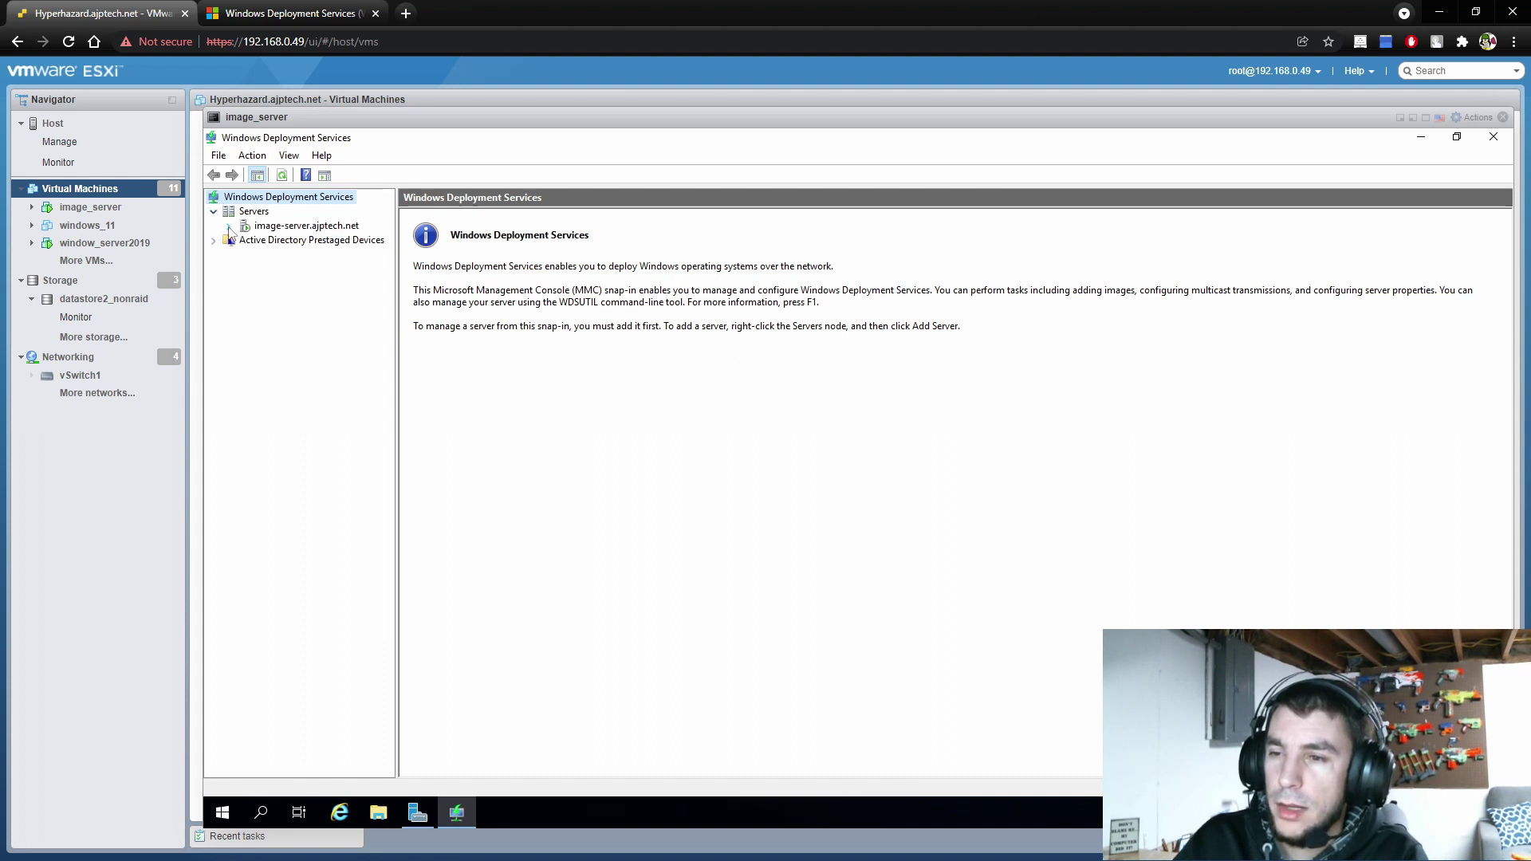
{"action": "left_click", "coordinate": [229, 225]}
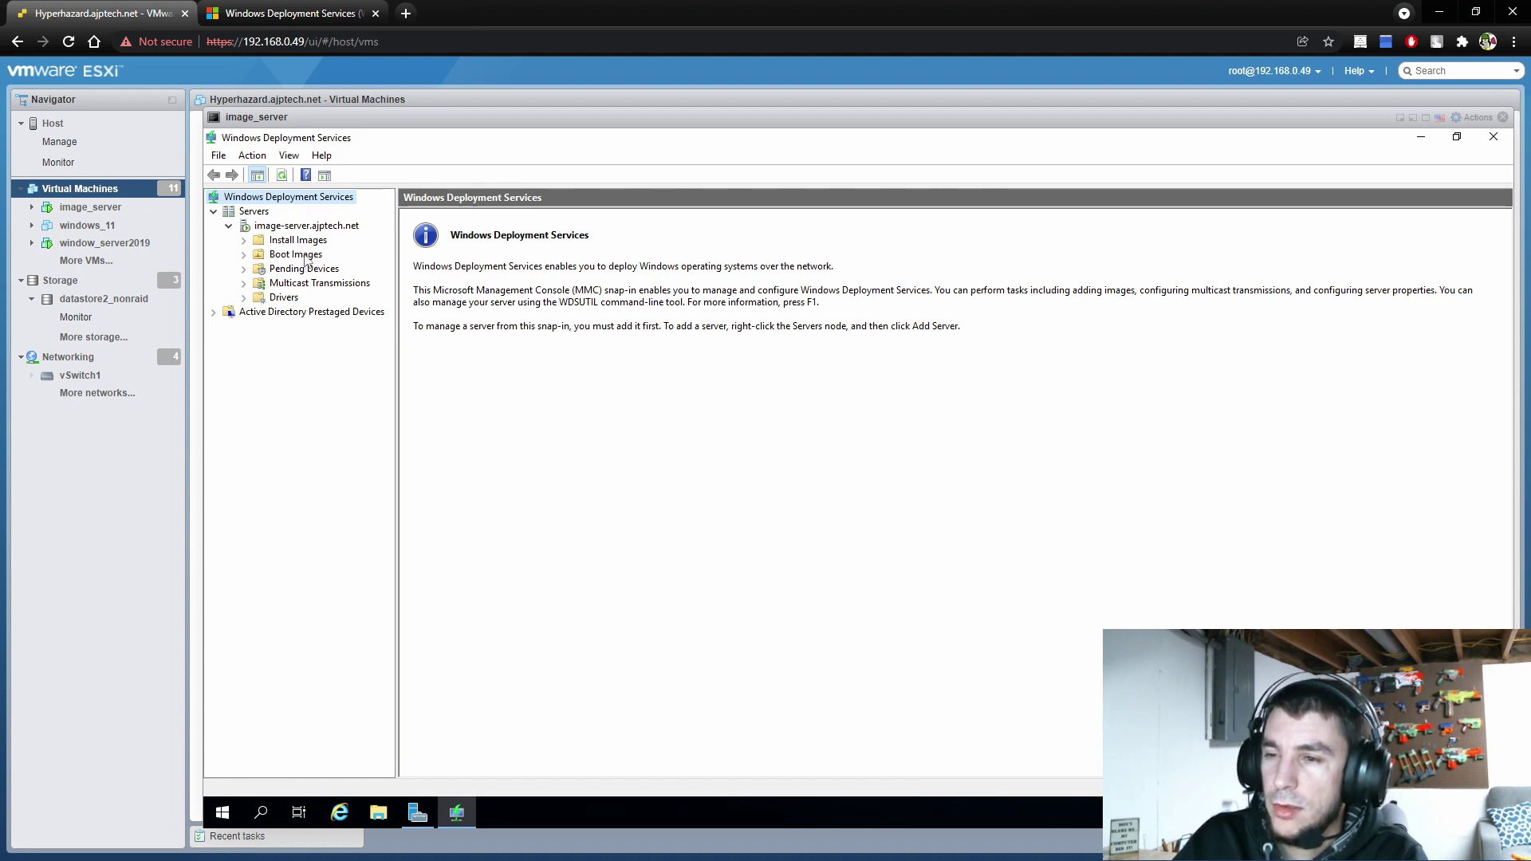
Check the Boot Images, Install Images and Drivers nodes, ending on the empty Boot Images list.
{"action": "left_click", "coordinate": [302, 258]}
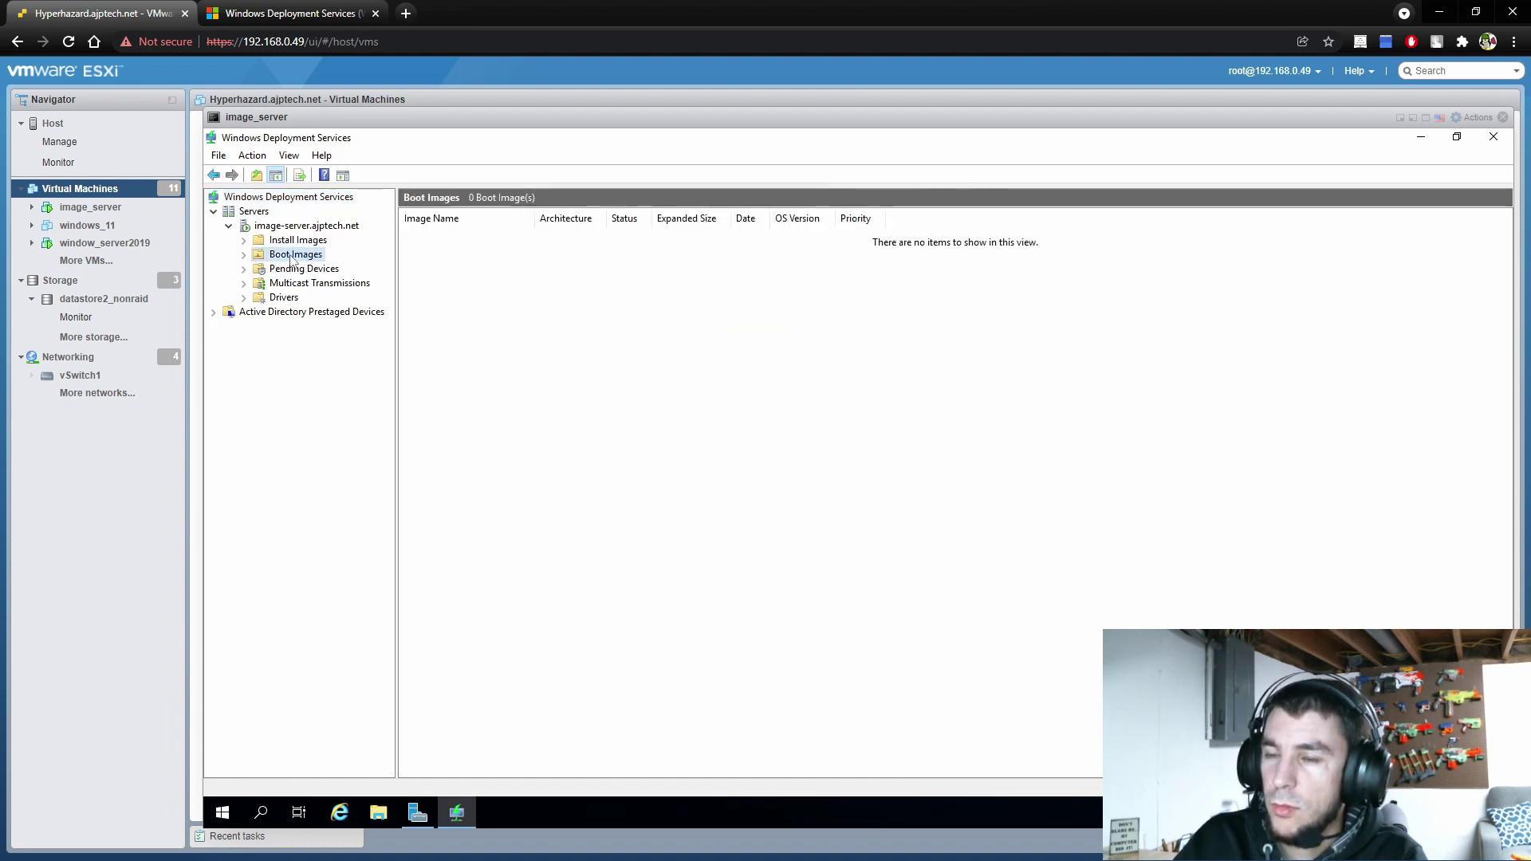
{"action": "left_click", "coordinate": [307, 243]}
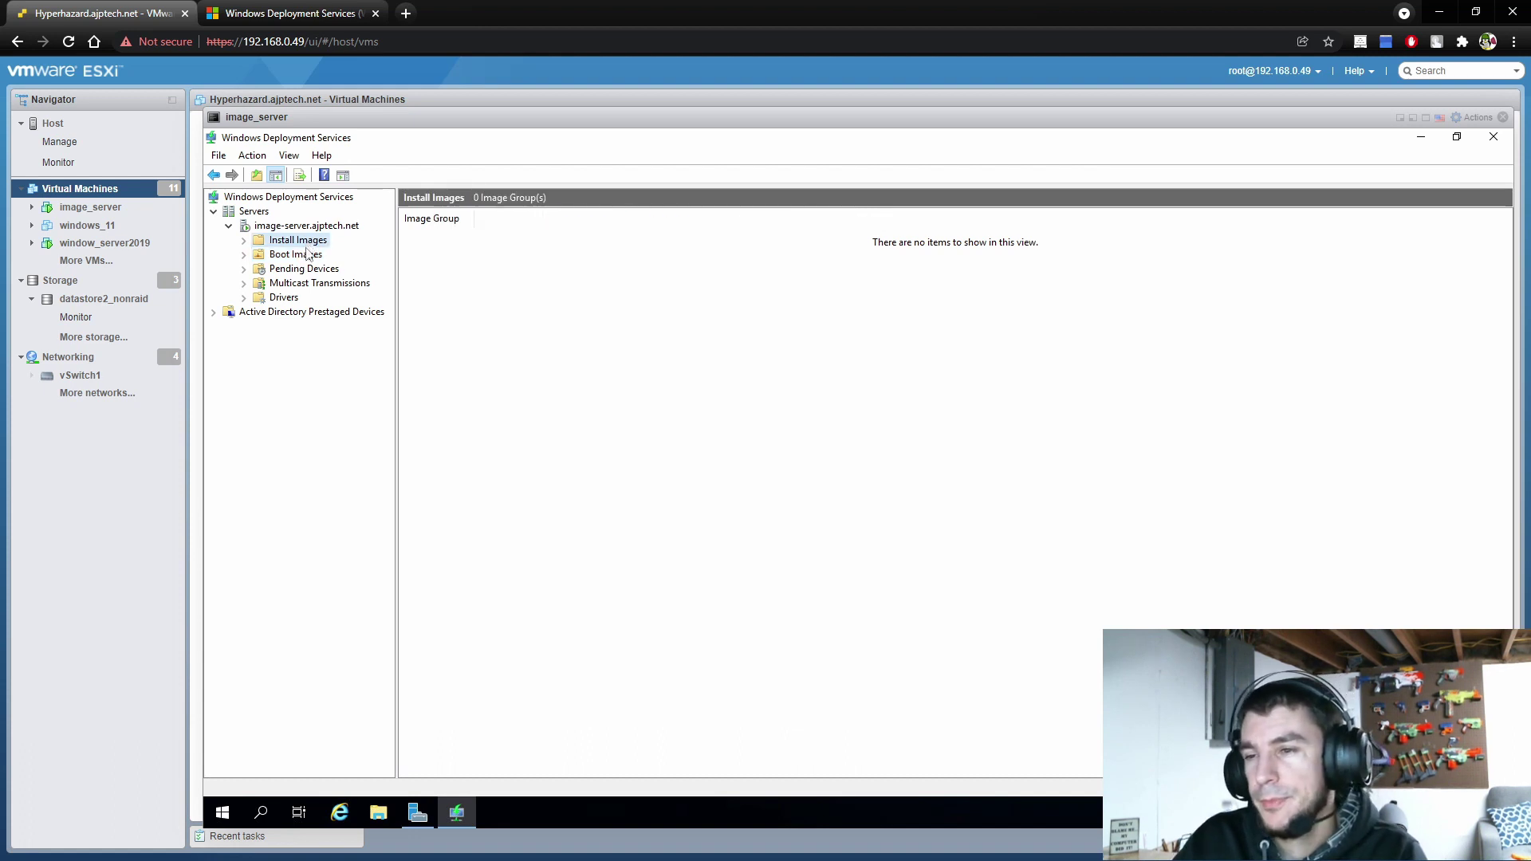
{"action": "left_click", "coordinate": [284, 299]}
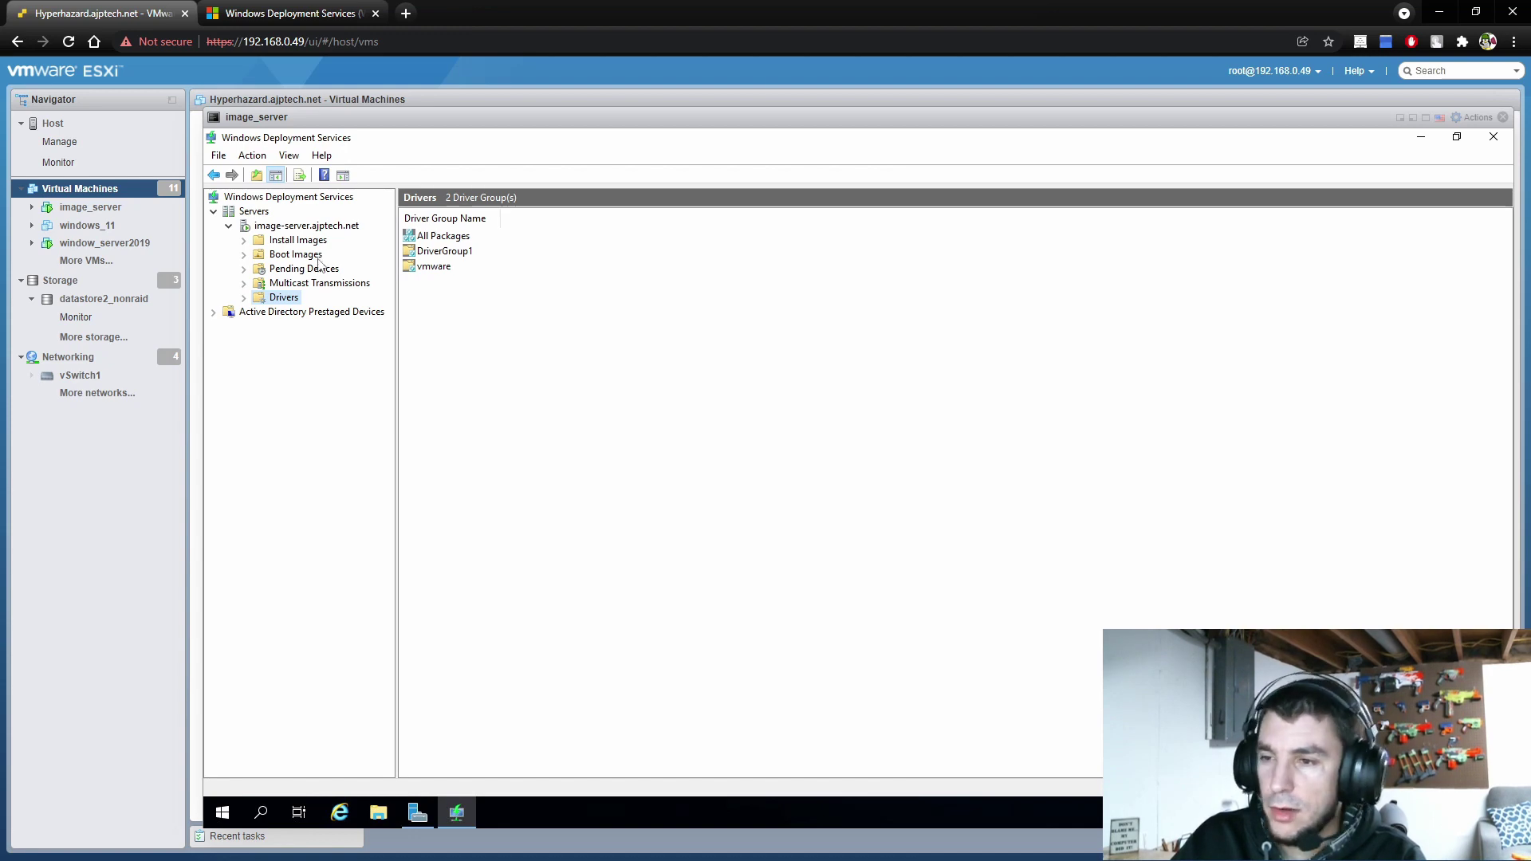
{"action": "left_click", "coordinate": [311, 254]}
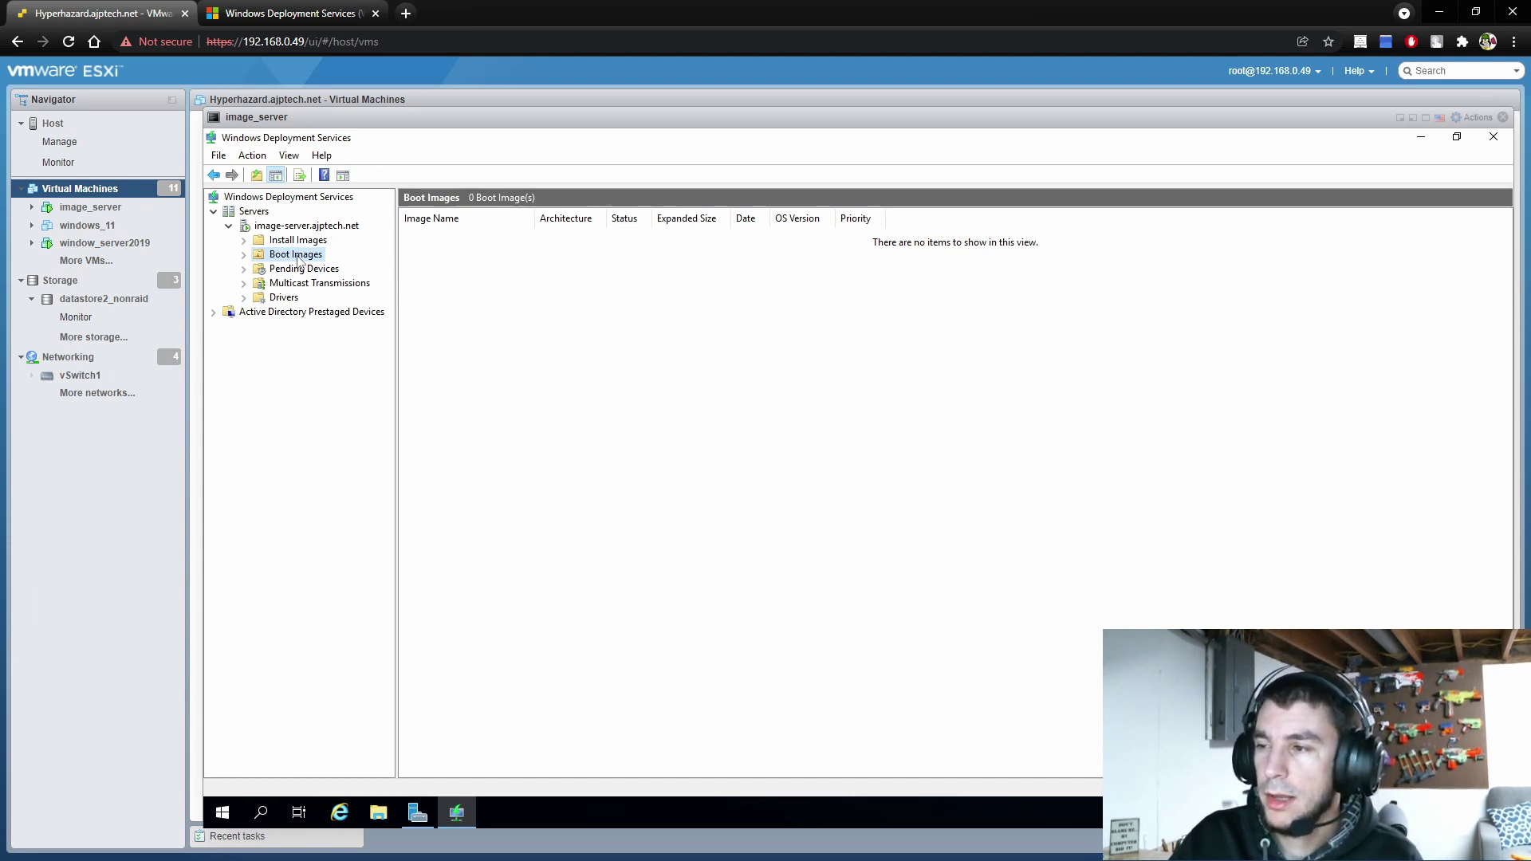
Start adding a boot image and browse for its file on the Images (E:) drive.
{"action": "right_click", "coordinate": [299, 259]}
{"action": "left_click", "coordinate": [363, 267]}
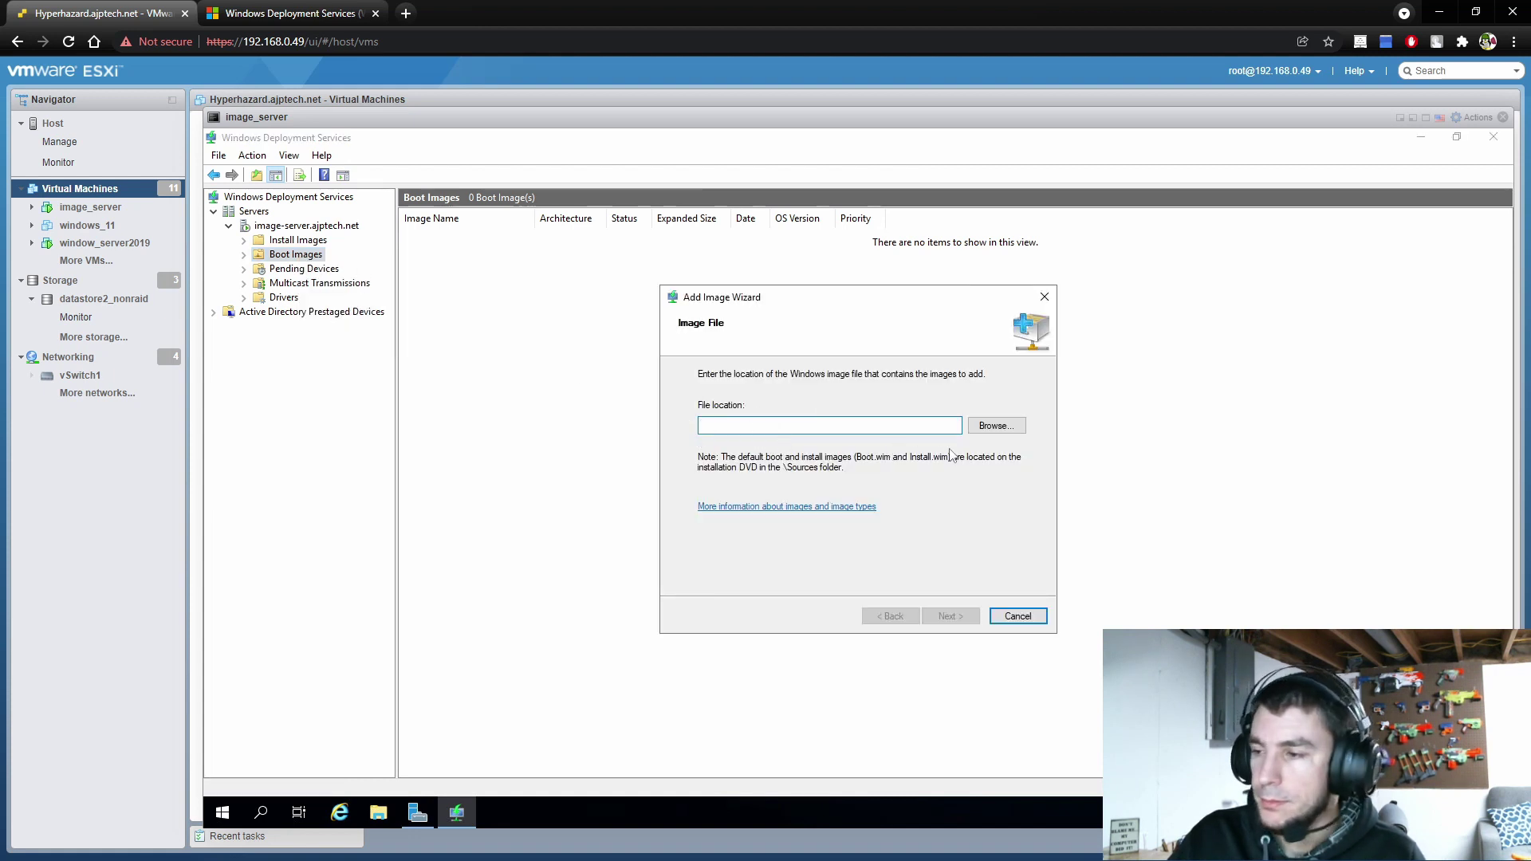
{"action": "left_click", "coordinate": [1009, 430]}
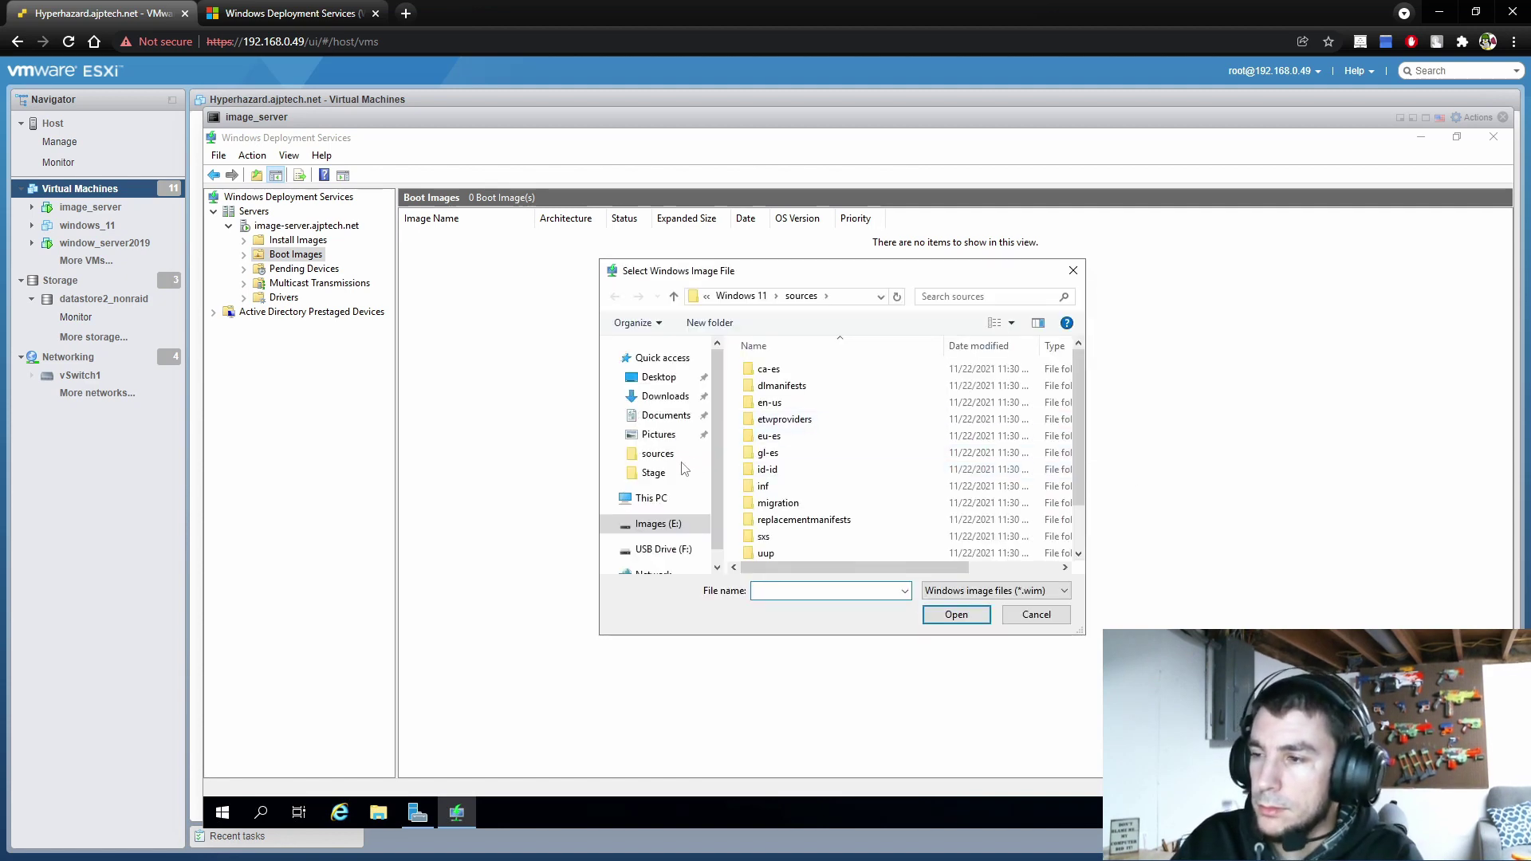
{"action": "left_click", "coordinate": [707, 296]}
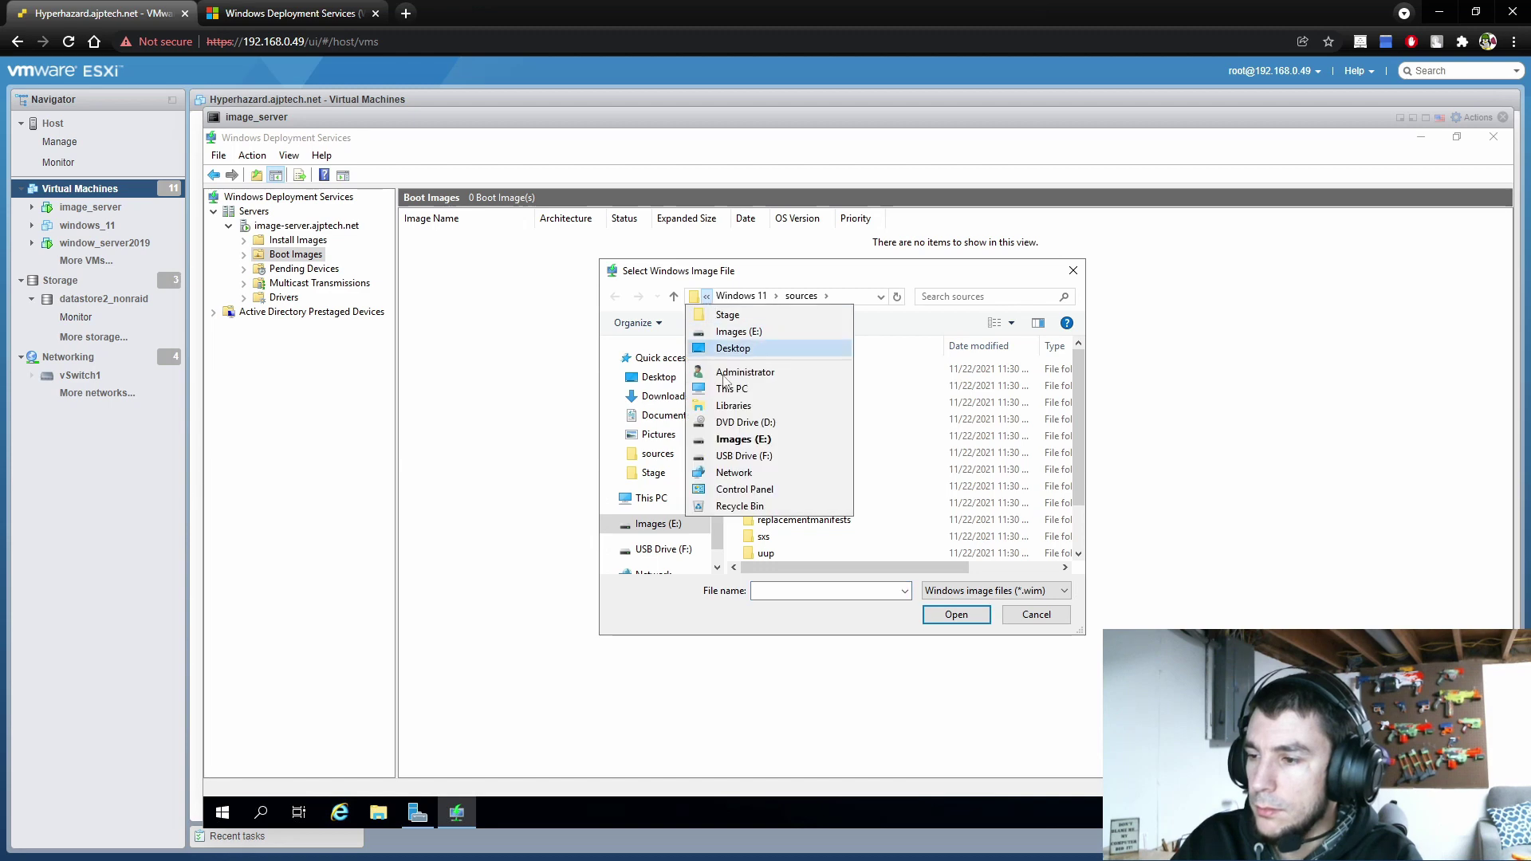
{"action": "left_click", "coordinate": [738, 441]}
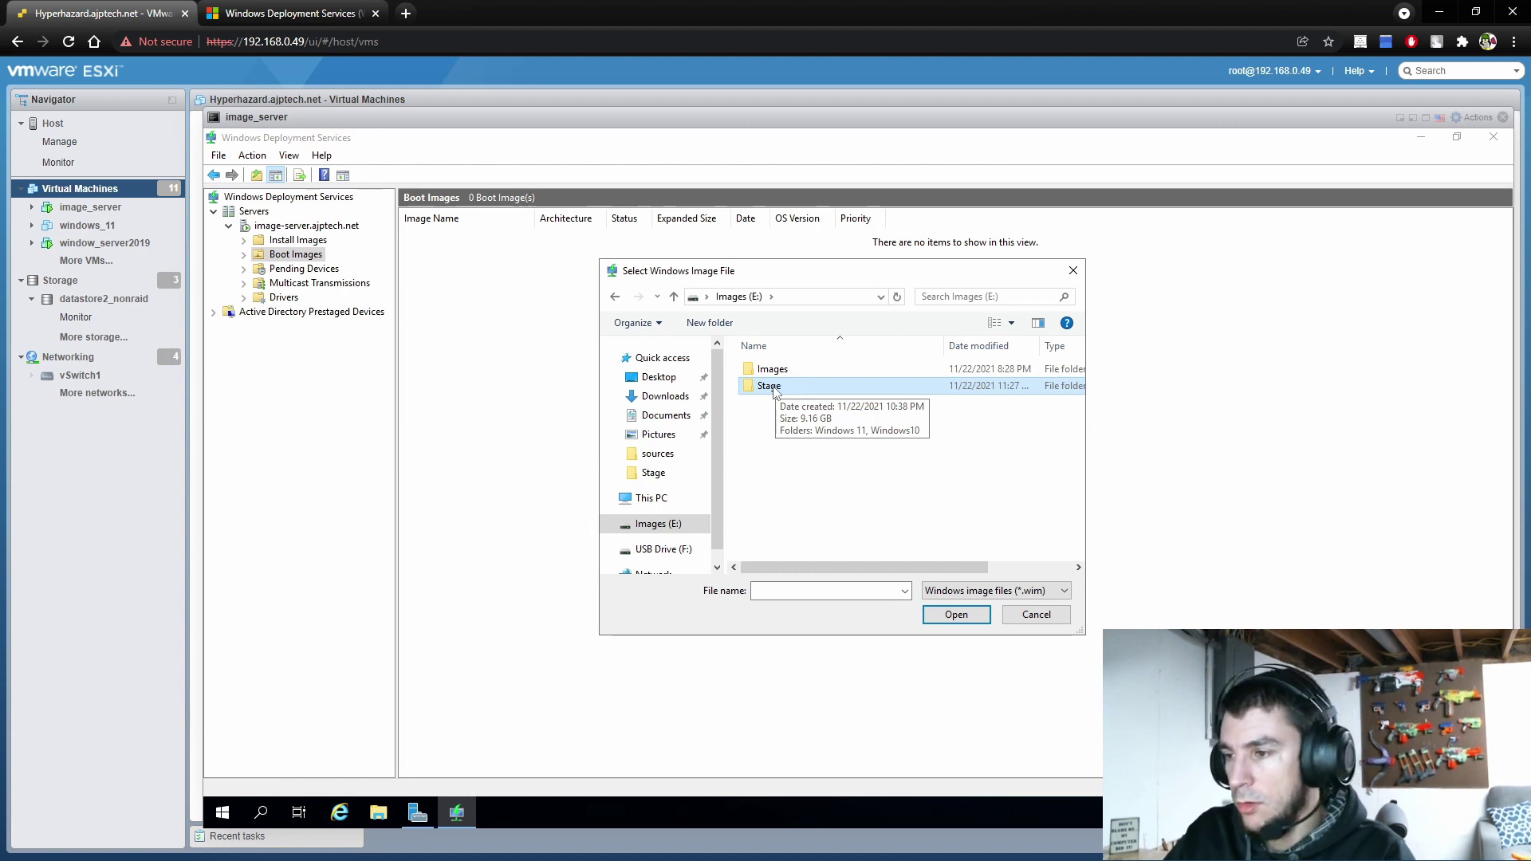
Pick E:\Stage\Windows10\sources\boot.wim as the boot image file.
{"action": "double_click", "coordinate": [772, 388]}
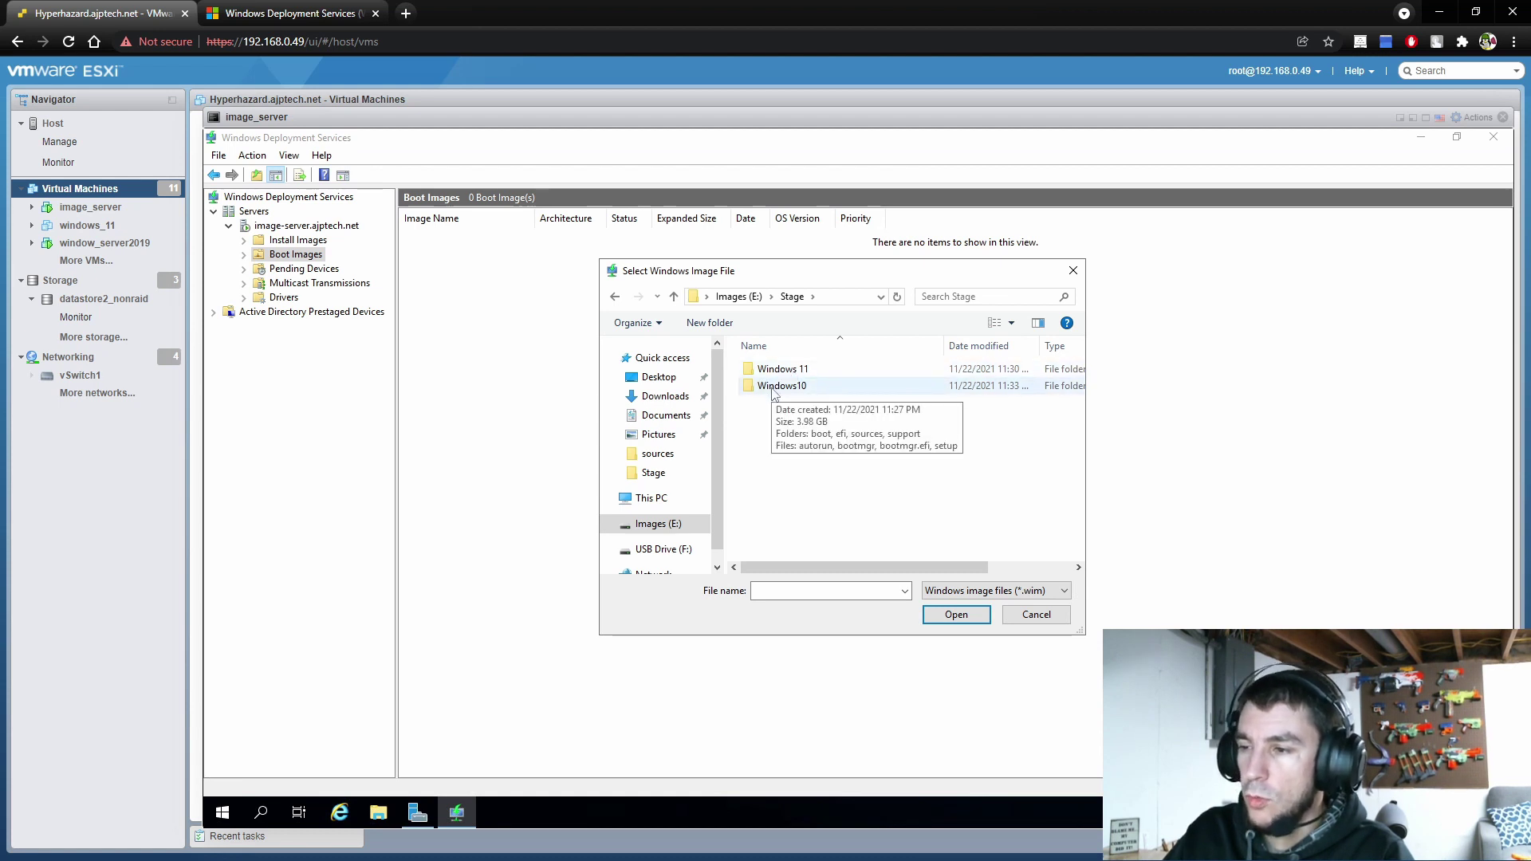
{"action": "double_click", "coordinate": [772, 389]}
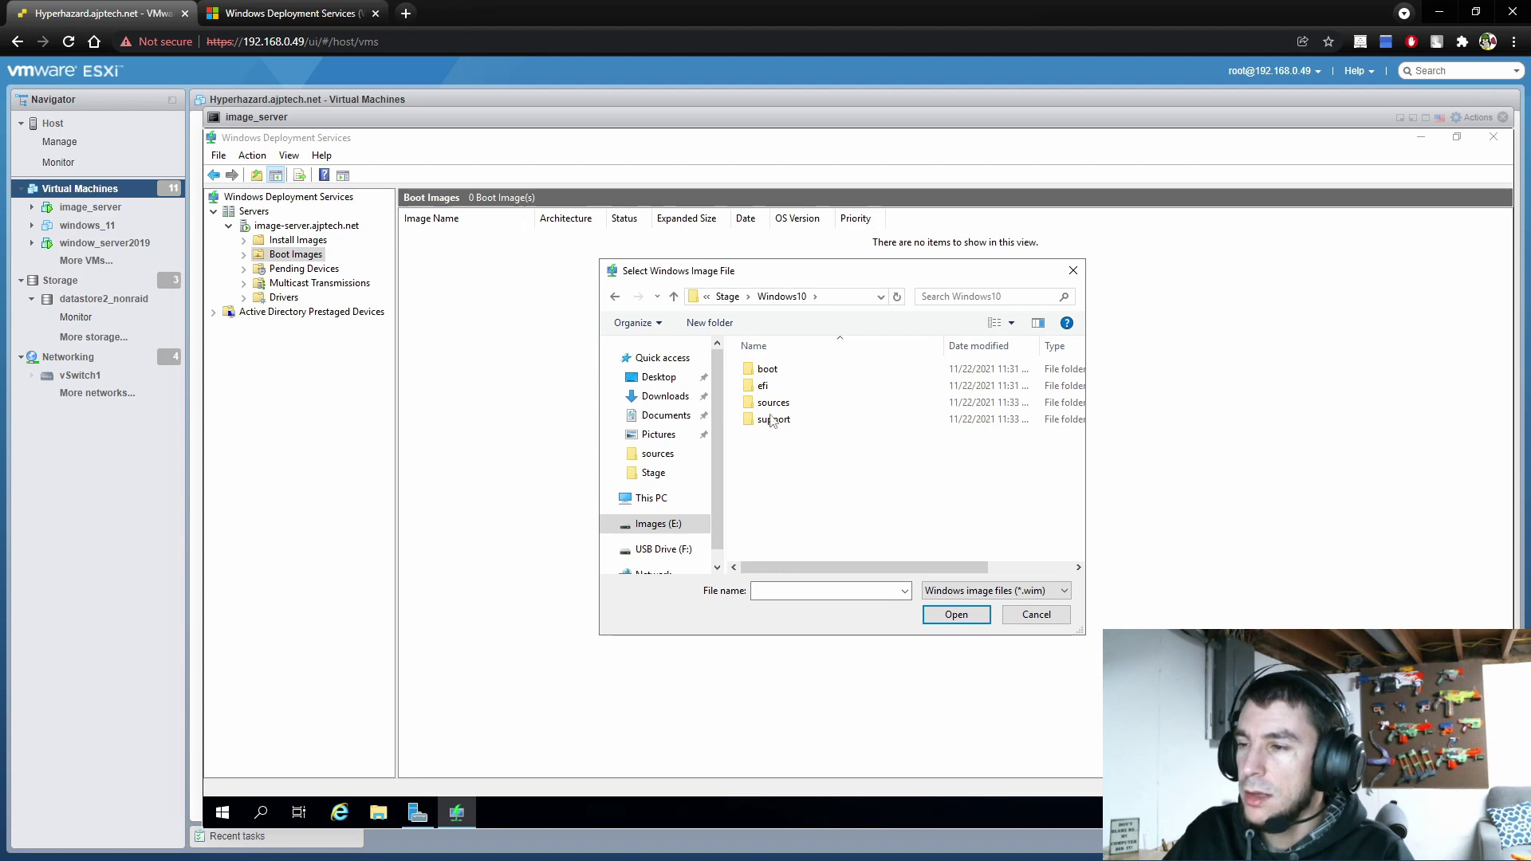
{"action": "double_click", "coordinate": [772, 403]}
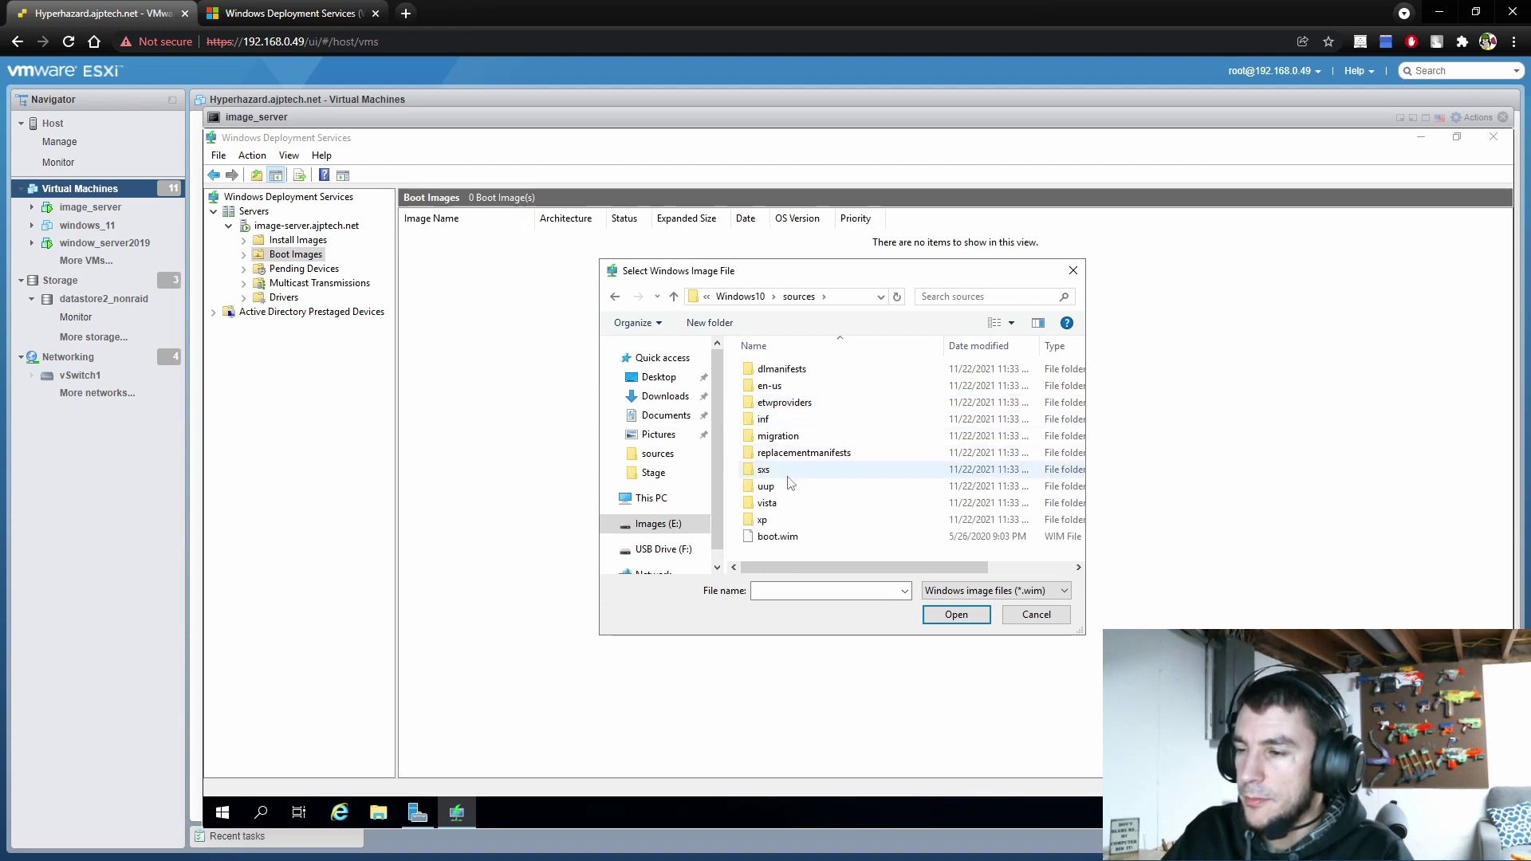
{"action": "left_click", "coordinate": [764, 537]}
{"action": "double_click", "coordinate": [764, 538]}
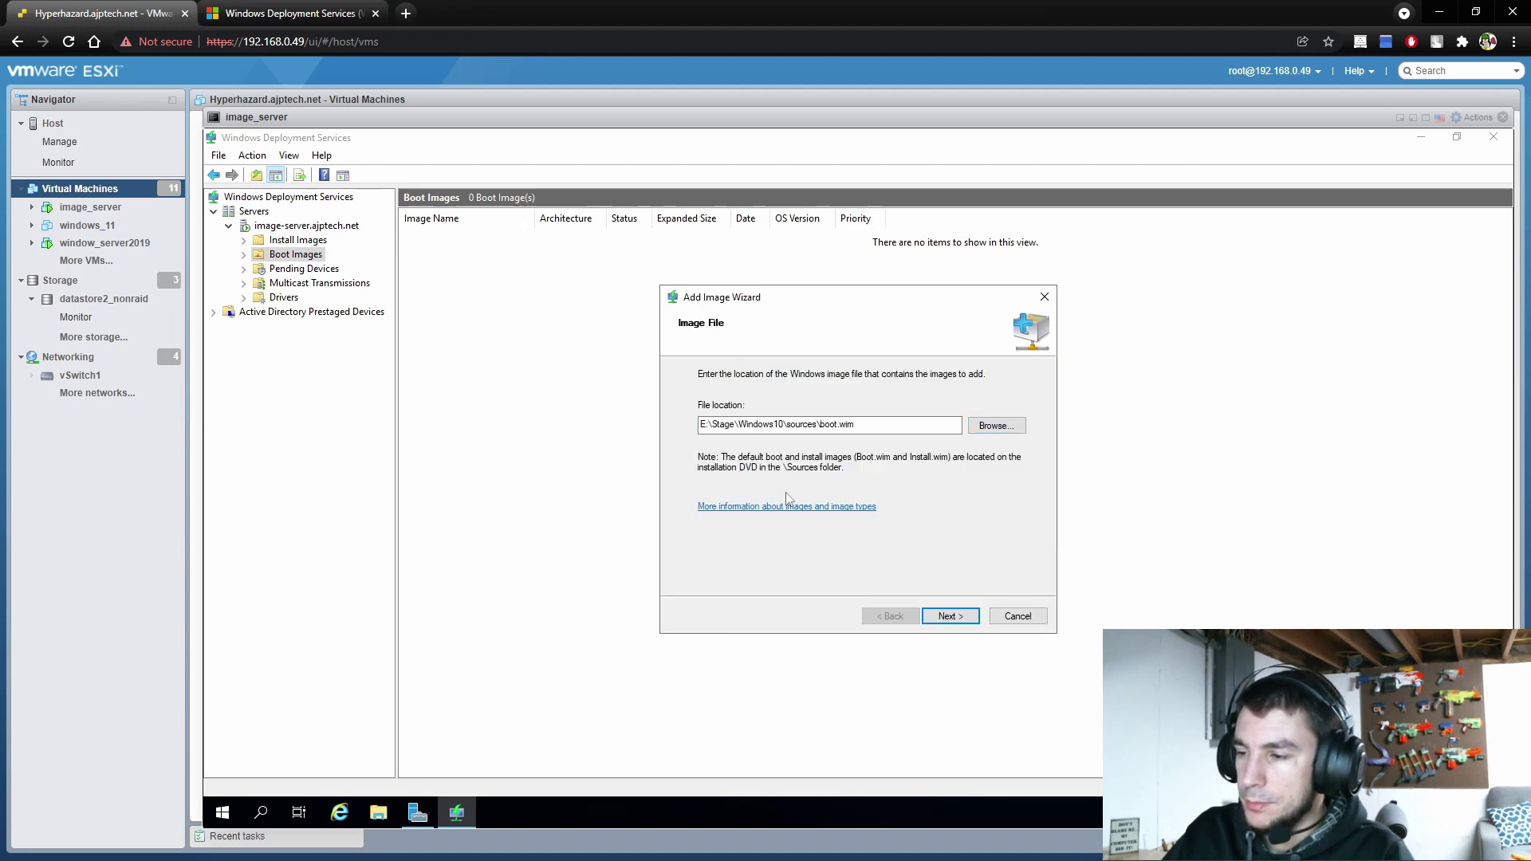
Set both the boot image name and description to 'Windows Setup'.
{"action": "left_click", "coordinate": [945, 616]}
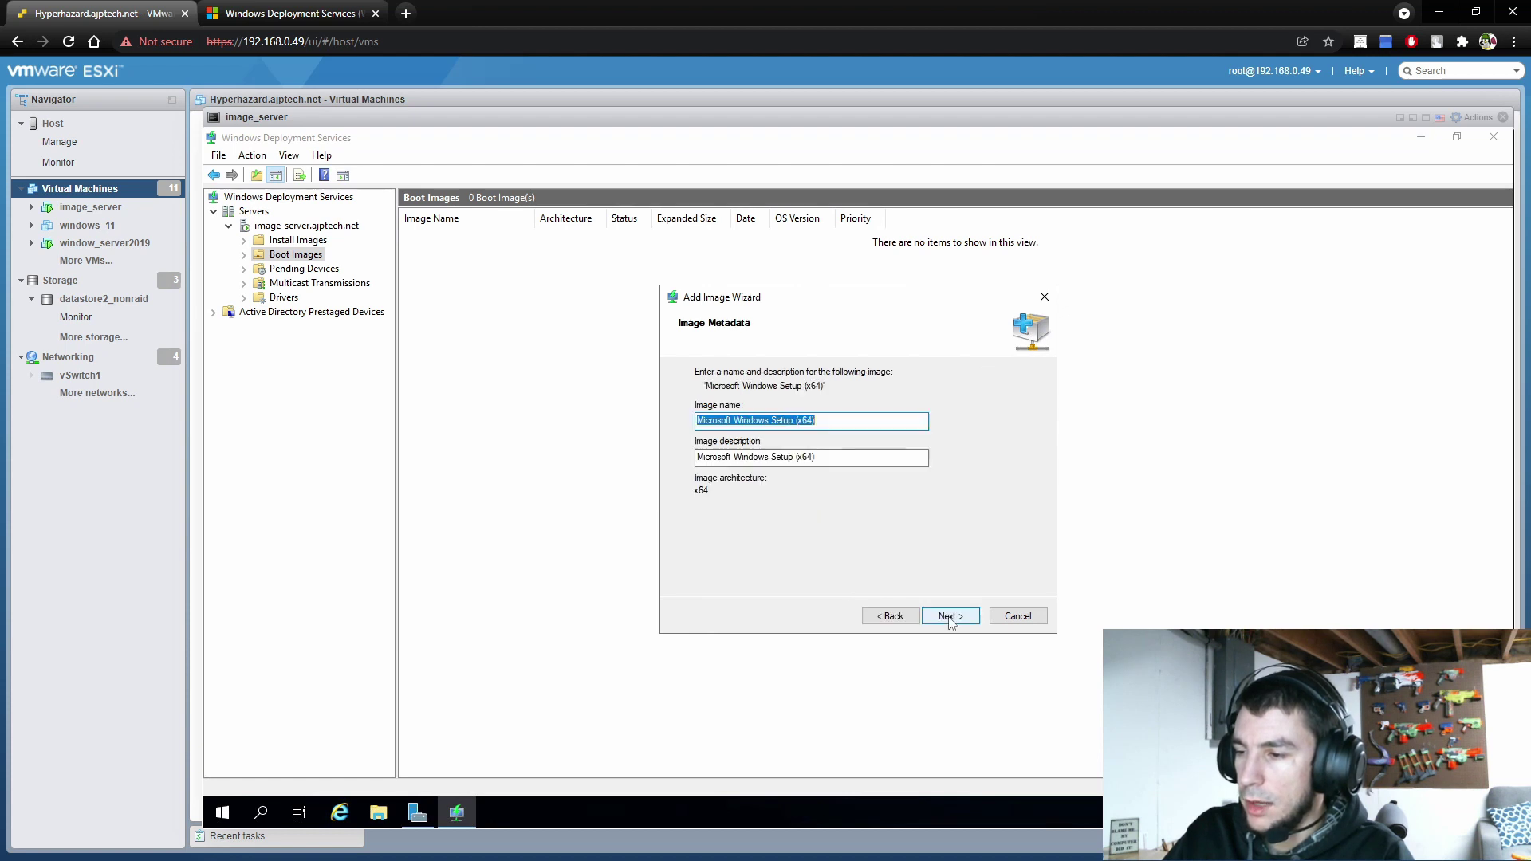
{"action": "left_click", "coordinate": [831, 418]}
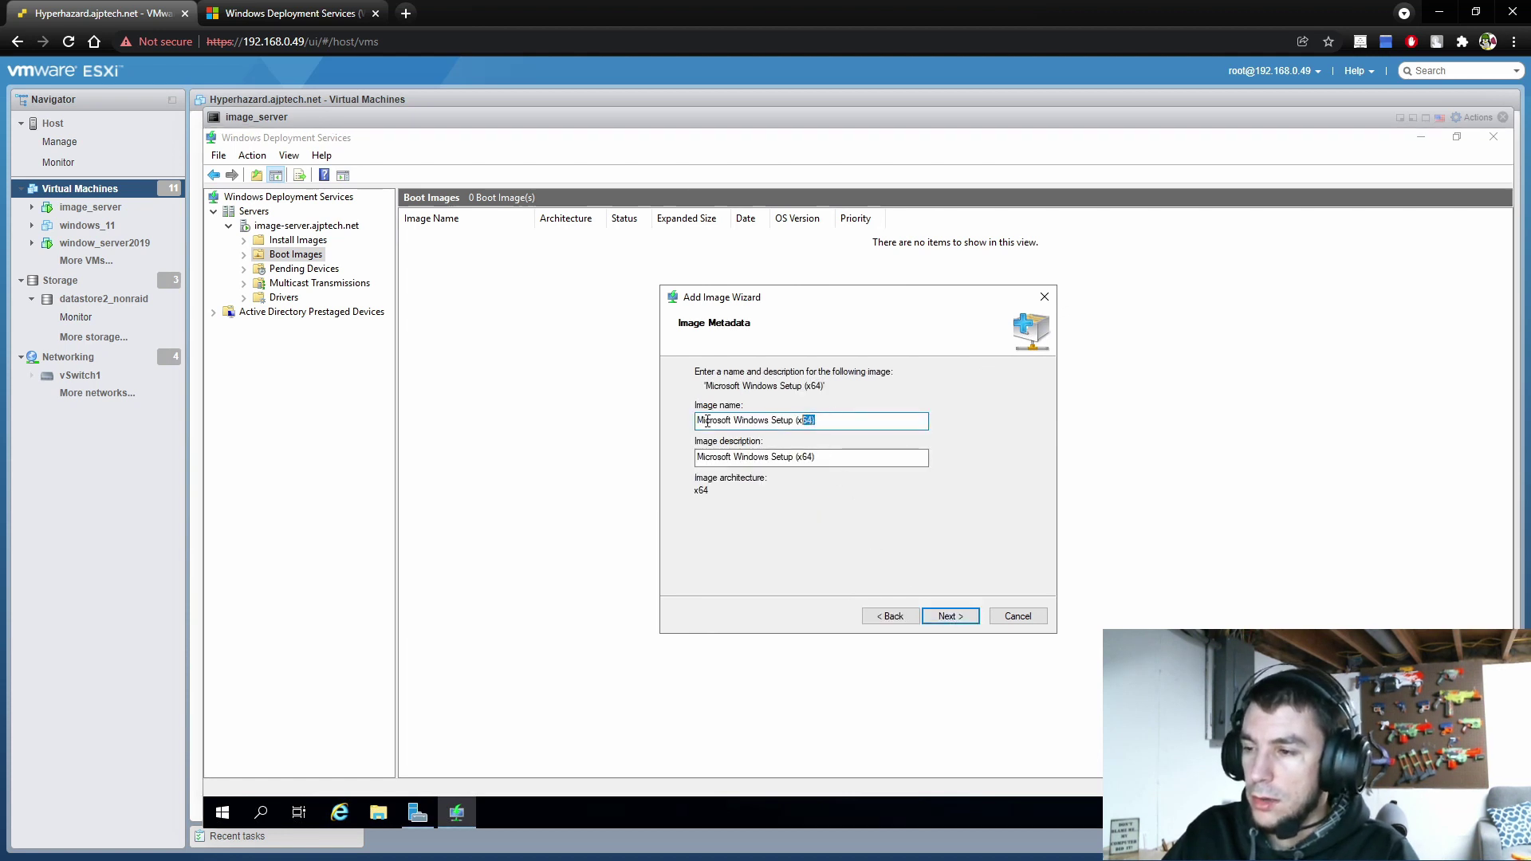
{"action": "left_click_drag", "start_coordinate": [821, 420], "coordinate": [626, 428]}
{"action": "type", "text": "Windows Setup"}
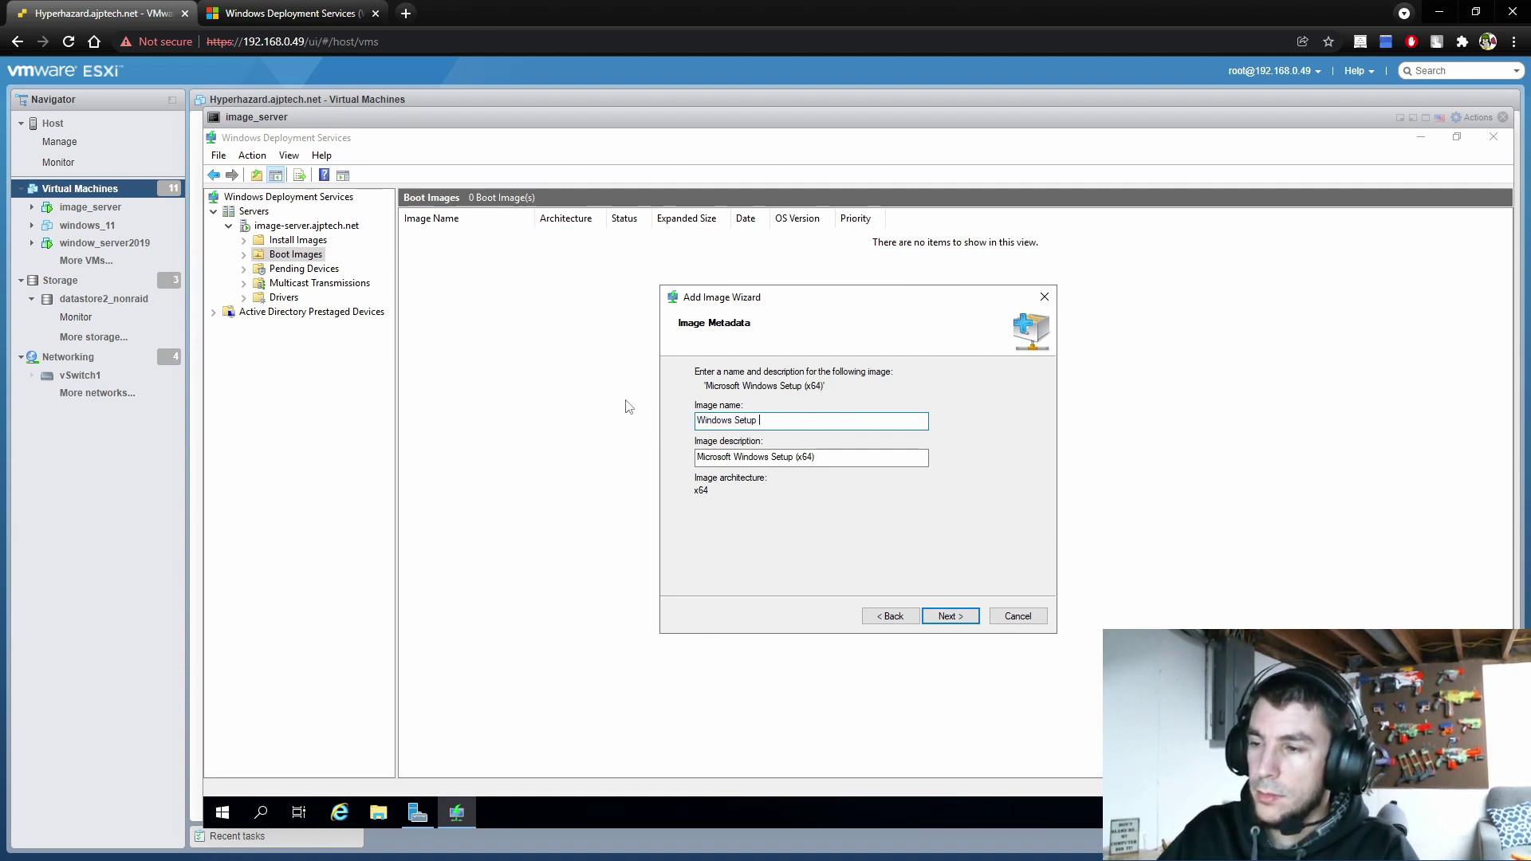
{"action": "left_click_drag", "start_coordinate": [724, 421], "coordinate": [658, 435]}
{"action": "key", "text": "ctrl+c"}
{"action": "left_click_drag", "start_coordinate": [792, 456], "coordinate": [635, 468]}
{"action": "key", "text": "ctrl+v"}
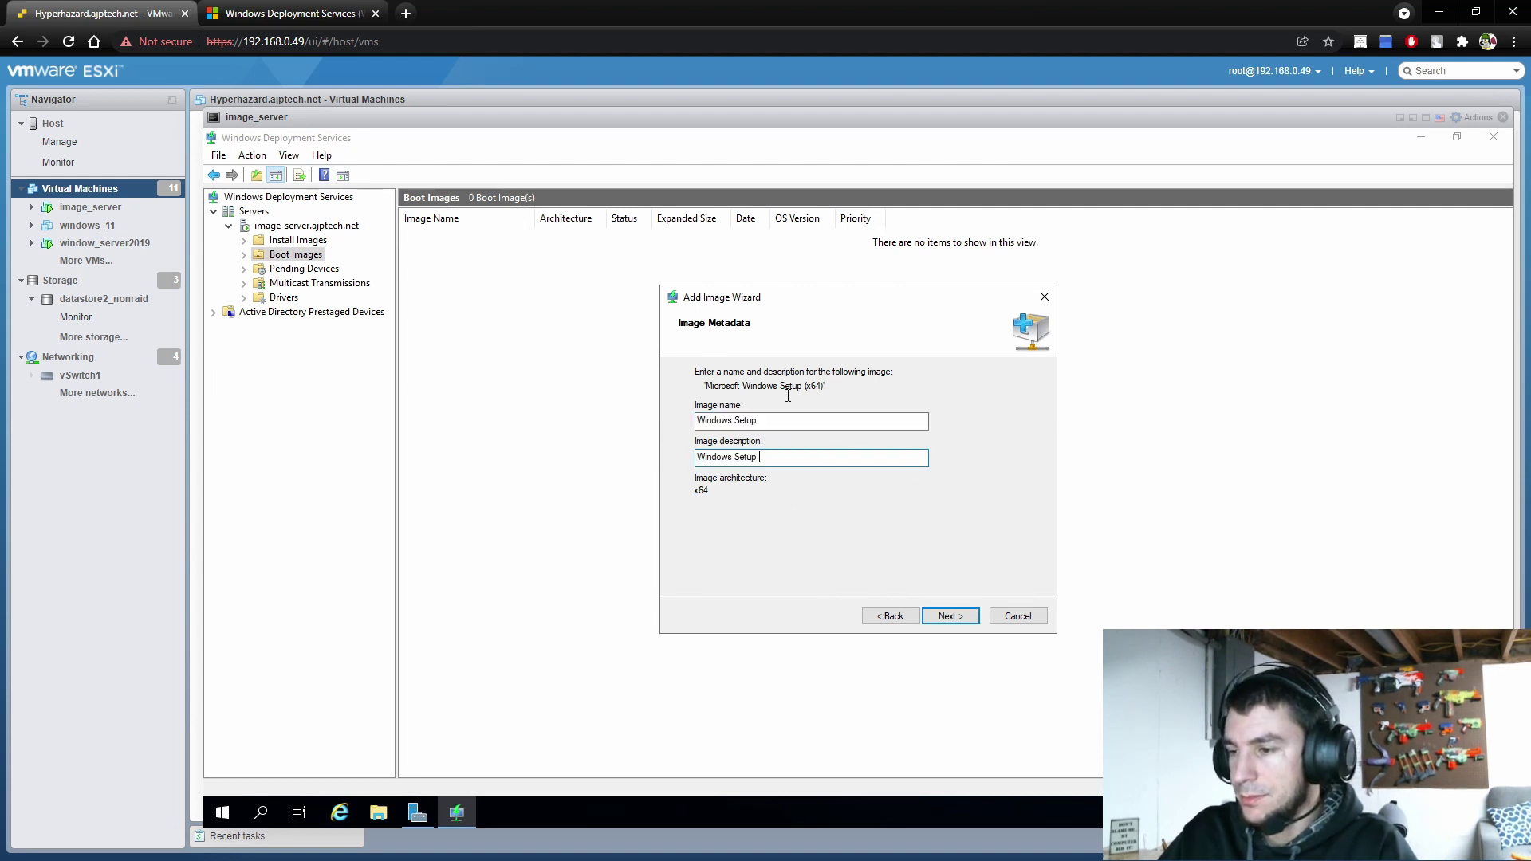
Confirm the summary and finish adding the Windows Setup boot image.
{"action": "left_click", "coordinate": [934, 617]}
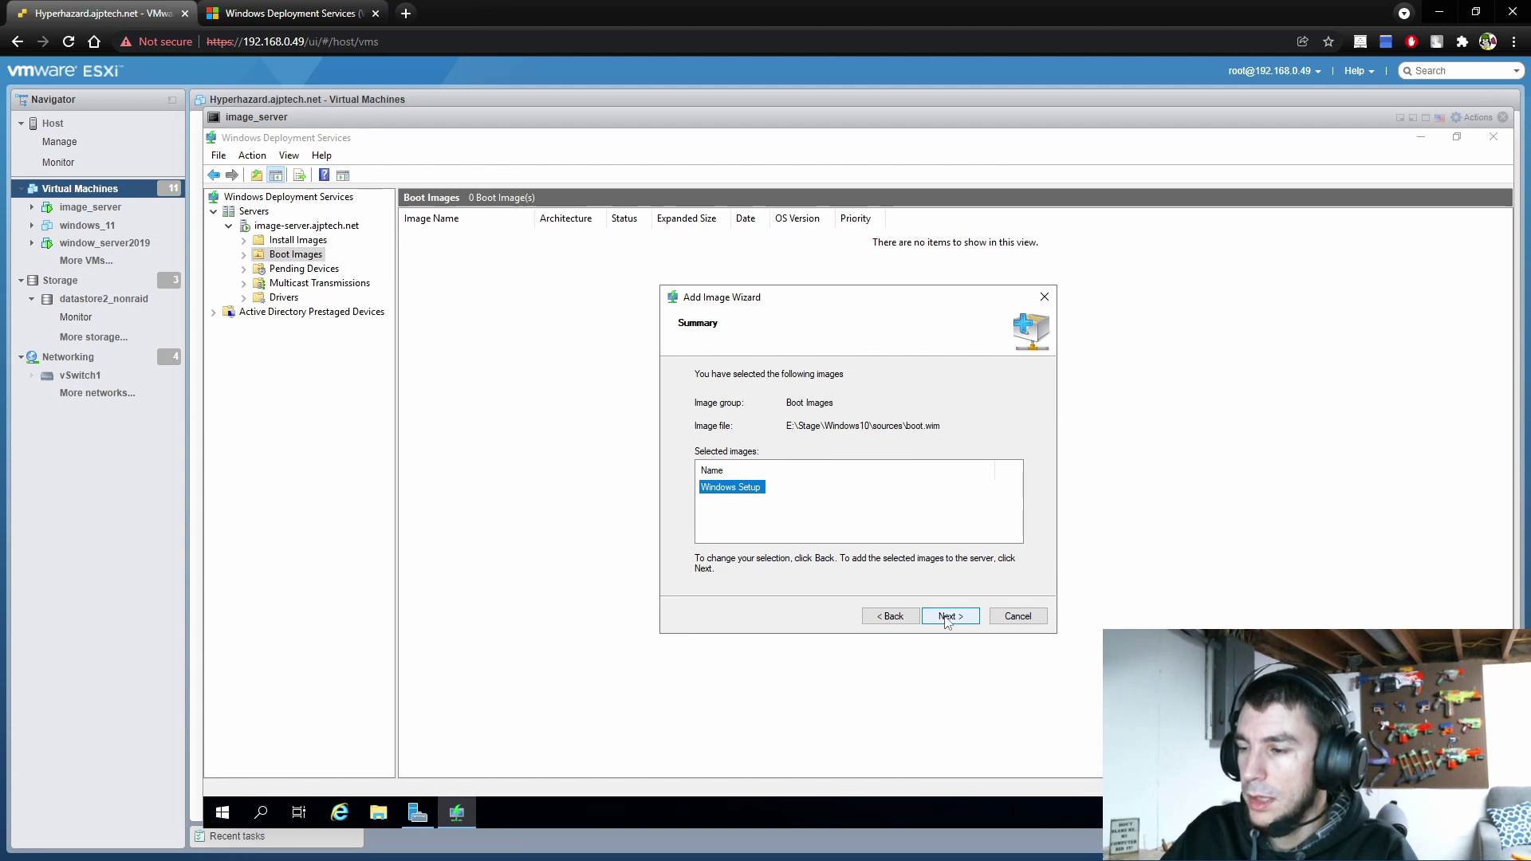
{"action": "left_click", "coordinate": [945, 618]}
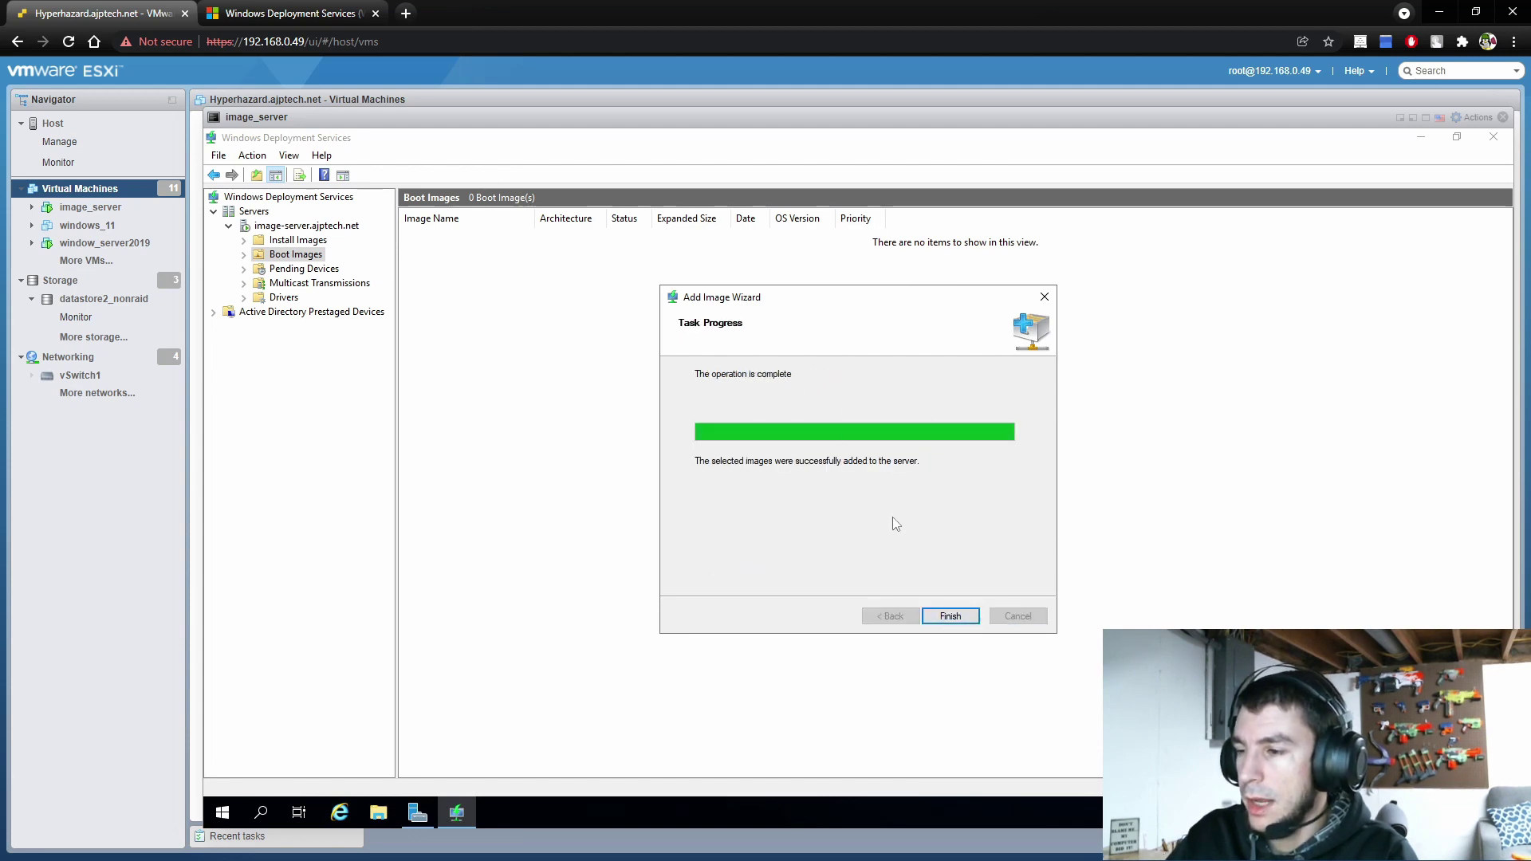
{"action": "left_click", "coordinate": [960, 621]}
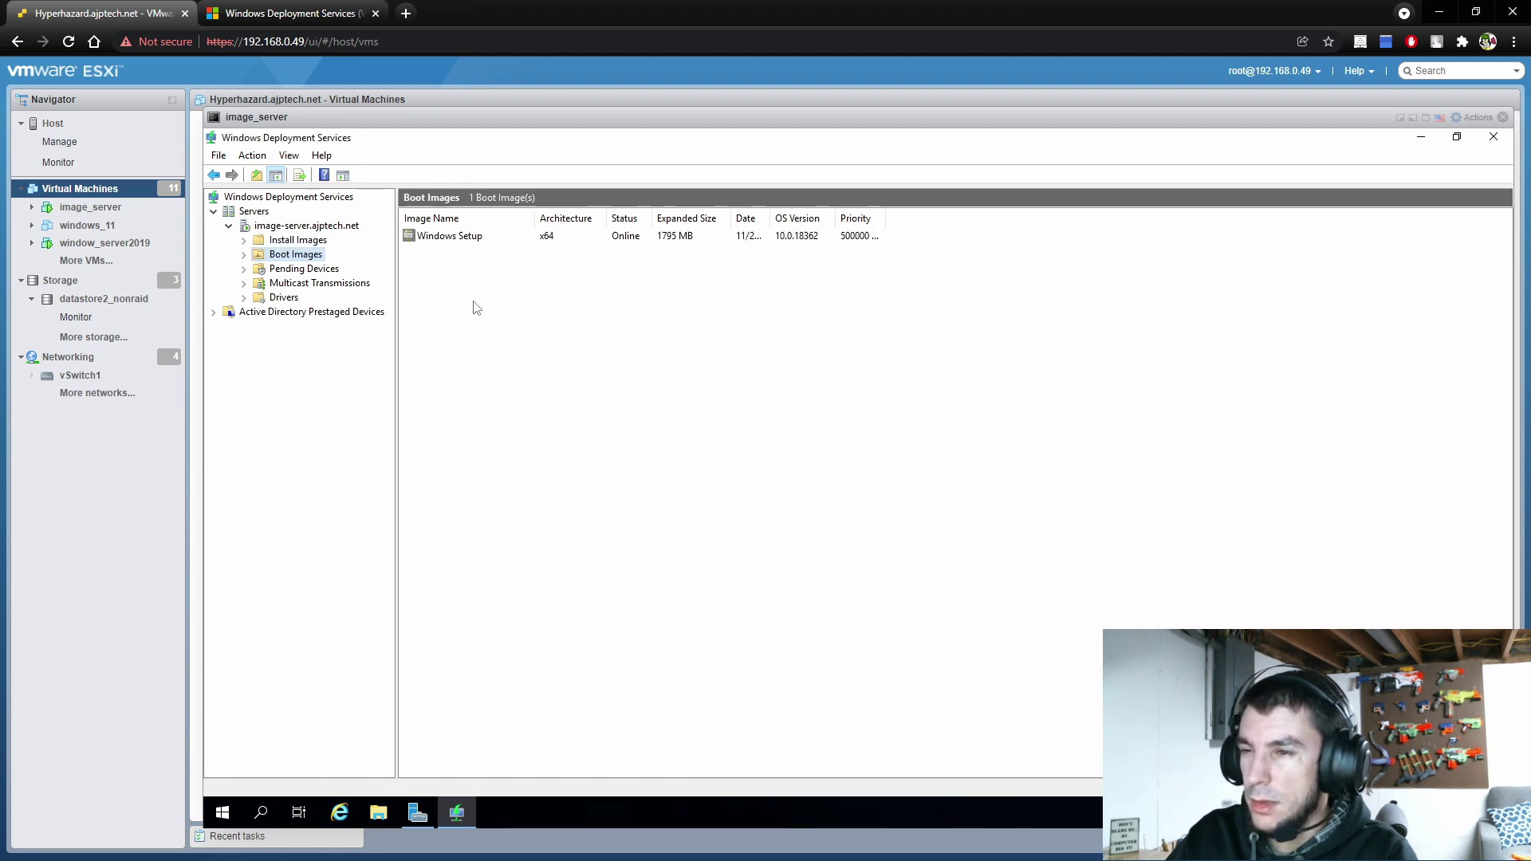
Start adding an install image into a new image group named 'Windows 11'.
{"action": "left_click", "coordinate": [459, 237]}
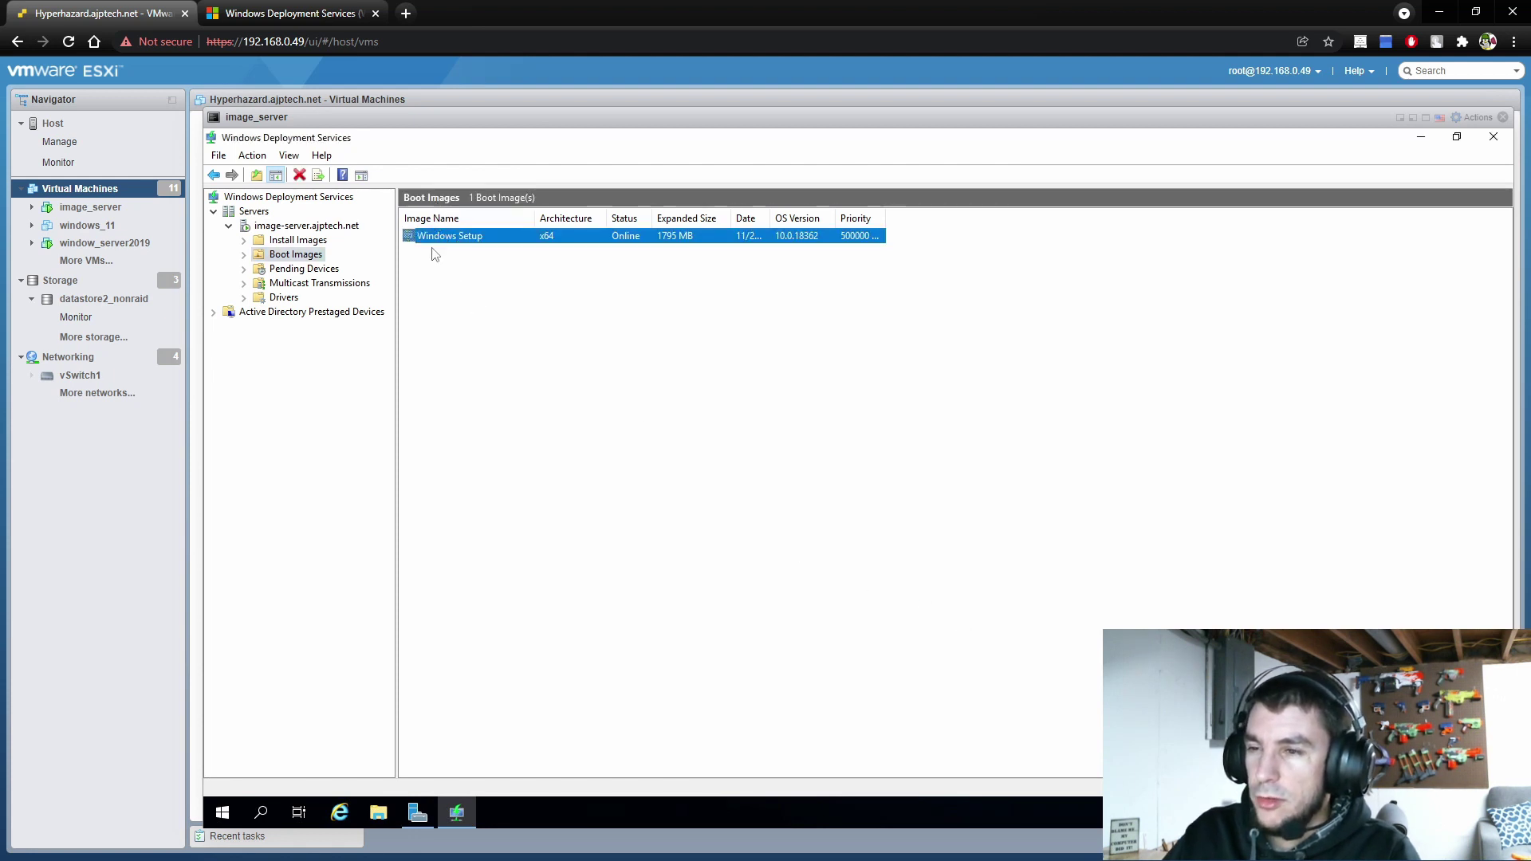
{"action": "left_click", "coordinate": [280, 241]}
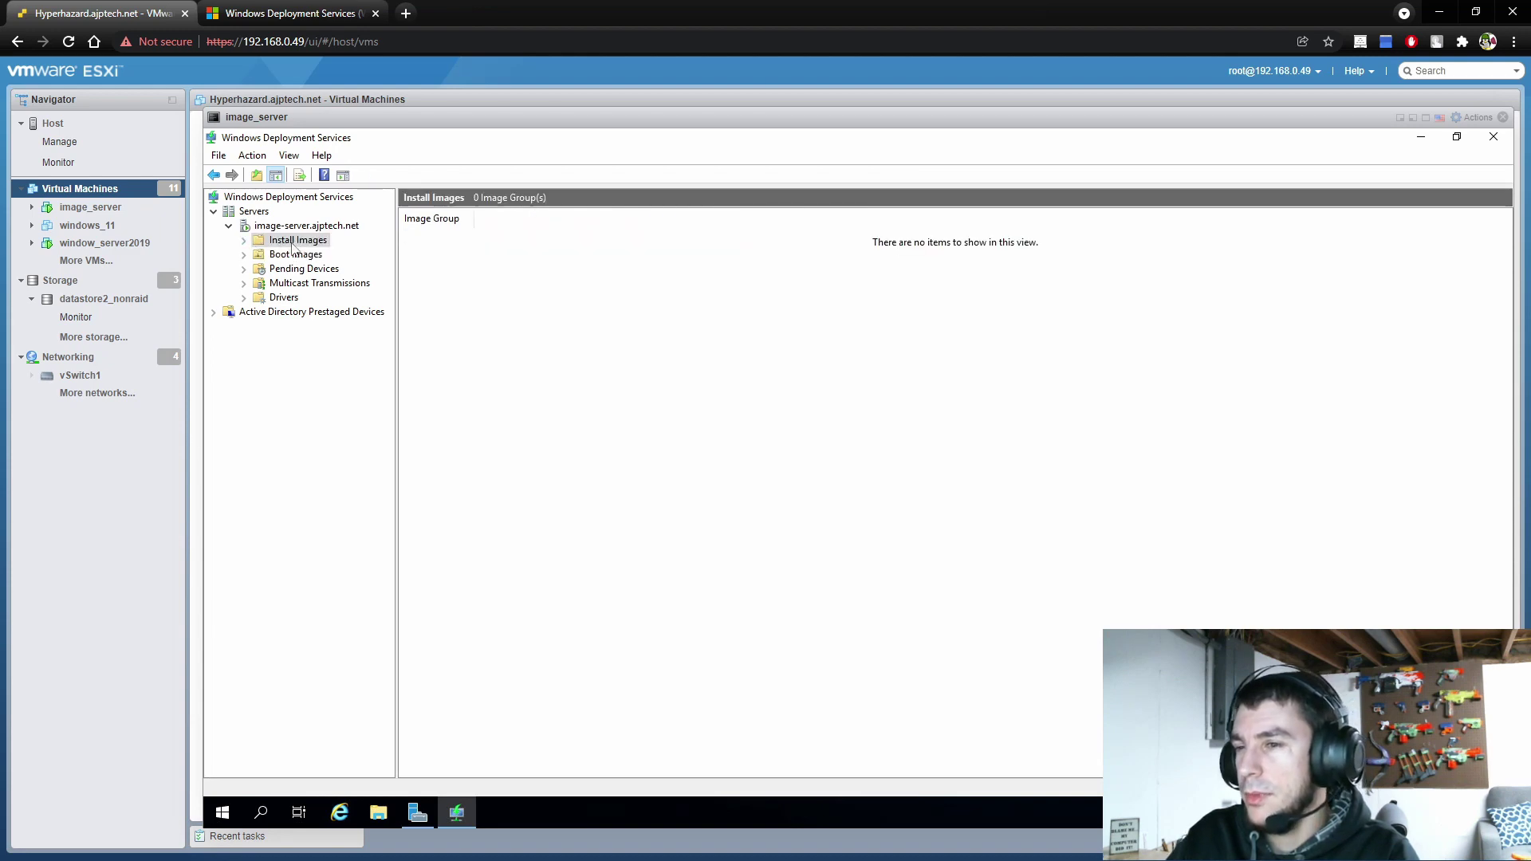
{"action": "right_click", "coordinate": [293, 244]}
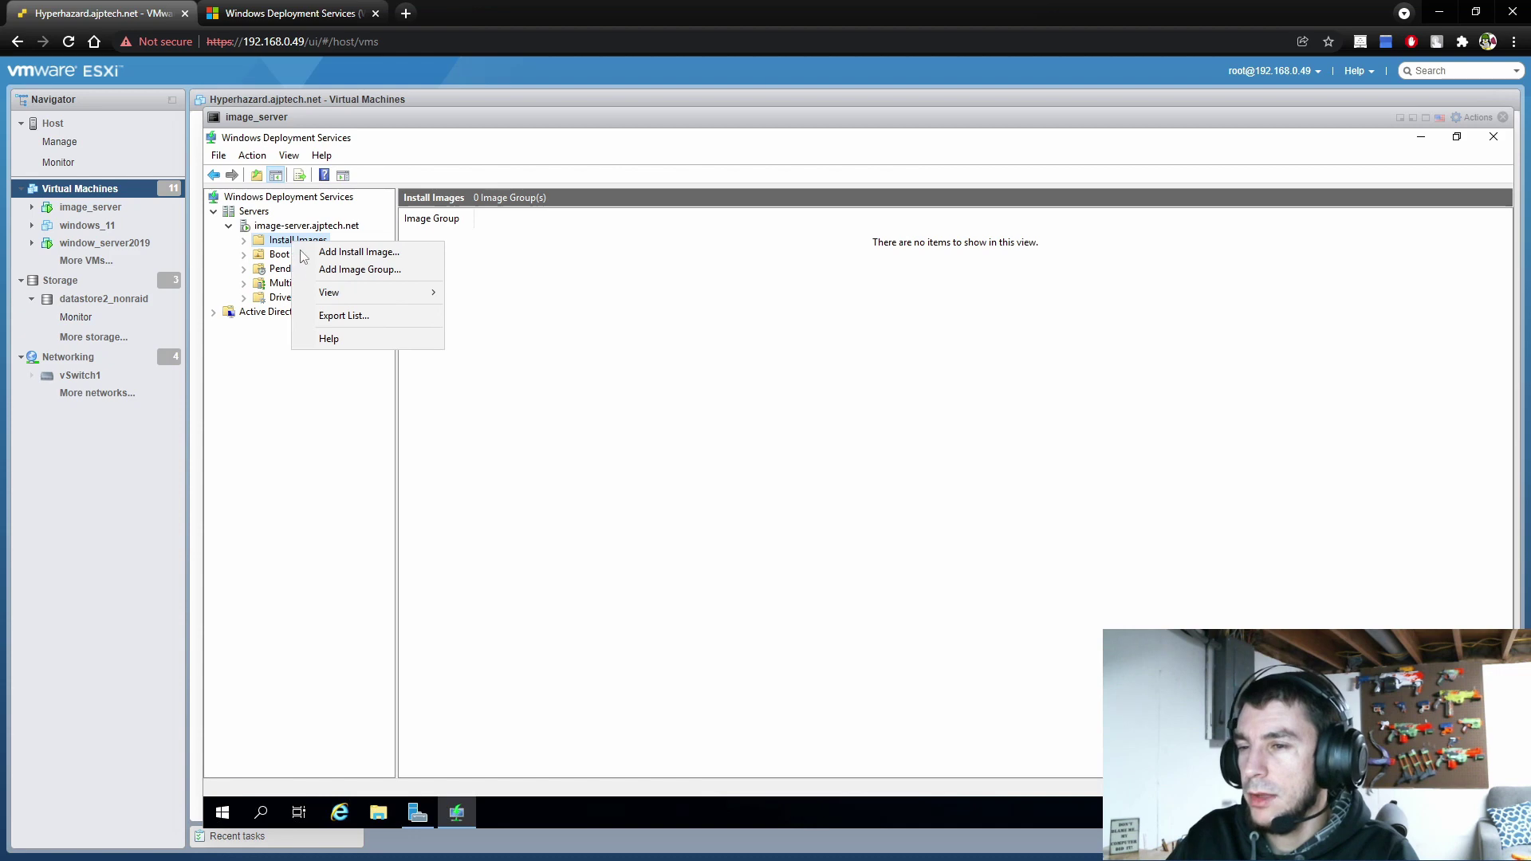
{"action": "left_click", "coordinate": [359, 254]}
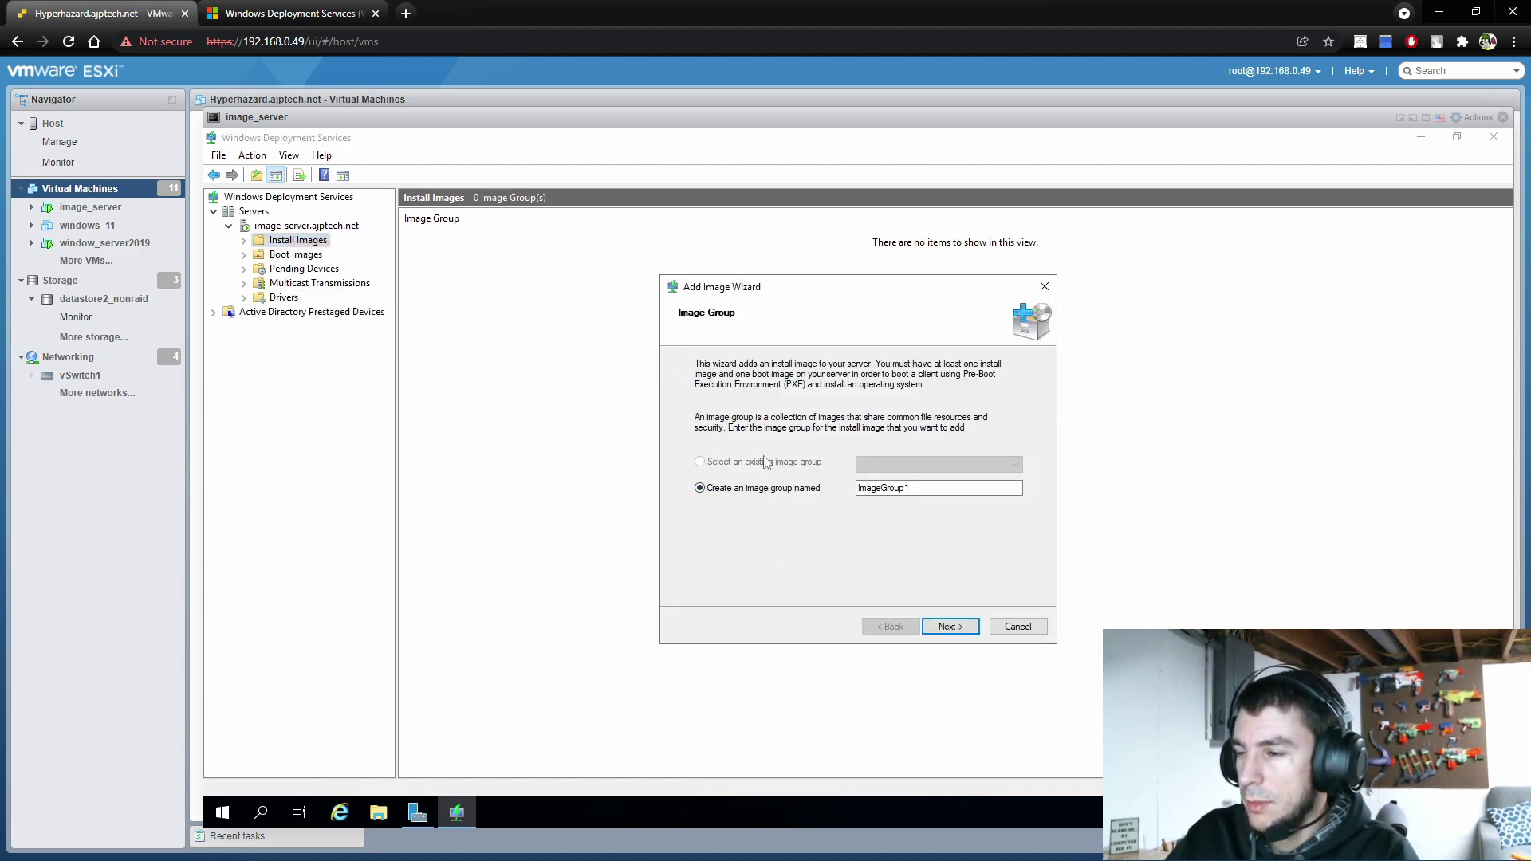
{"action": "left_click_drag", "start_coordinate": [909, 488], "coordinate": [807, 498]}
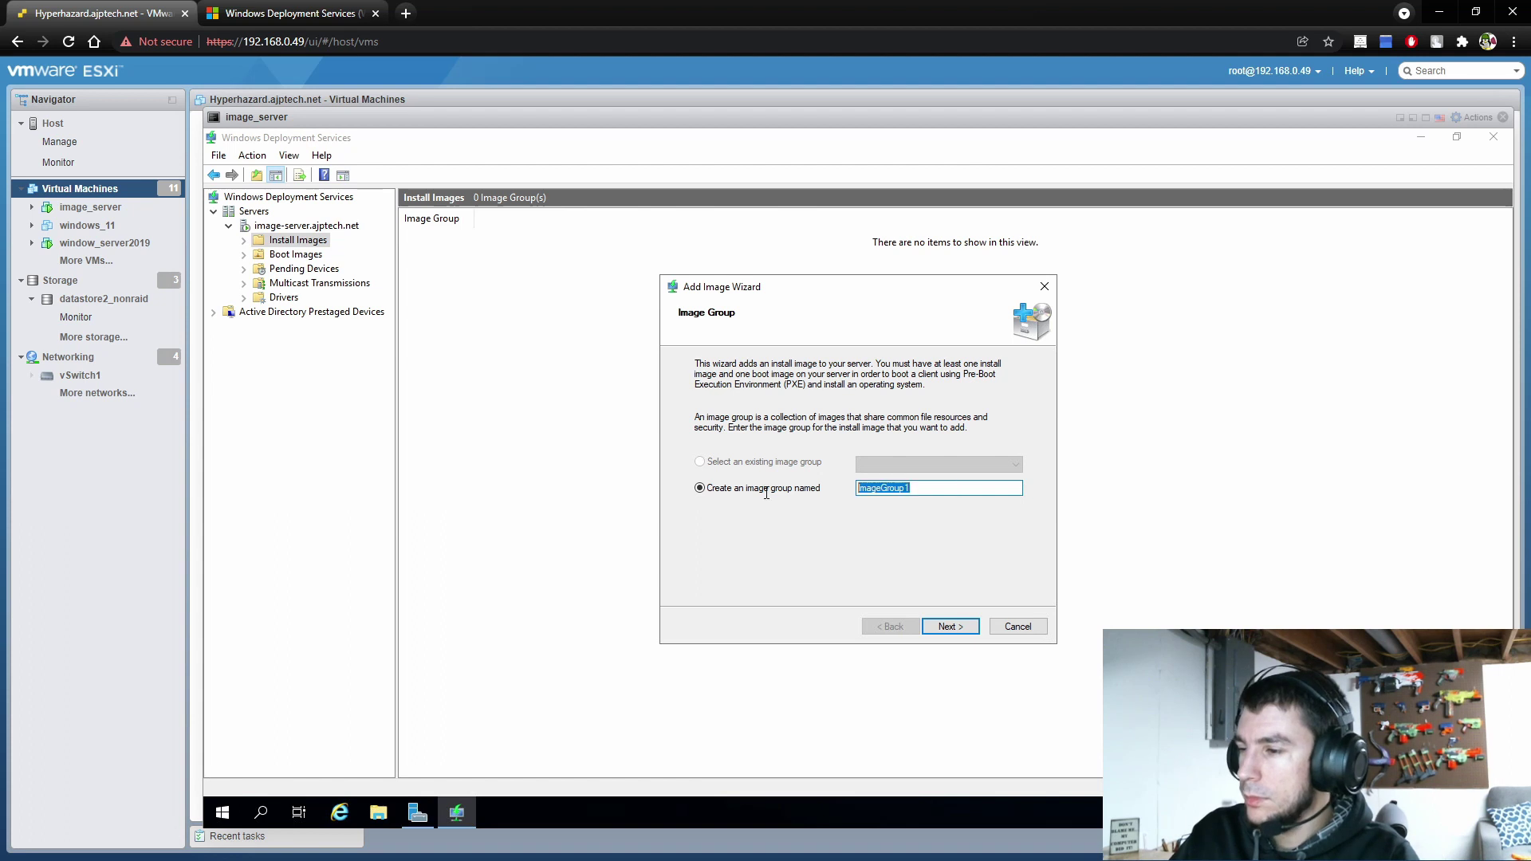
{"action": "type", "text": "Windows 11"}
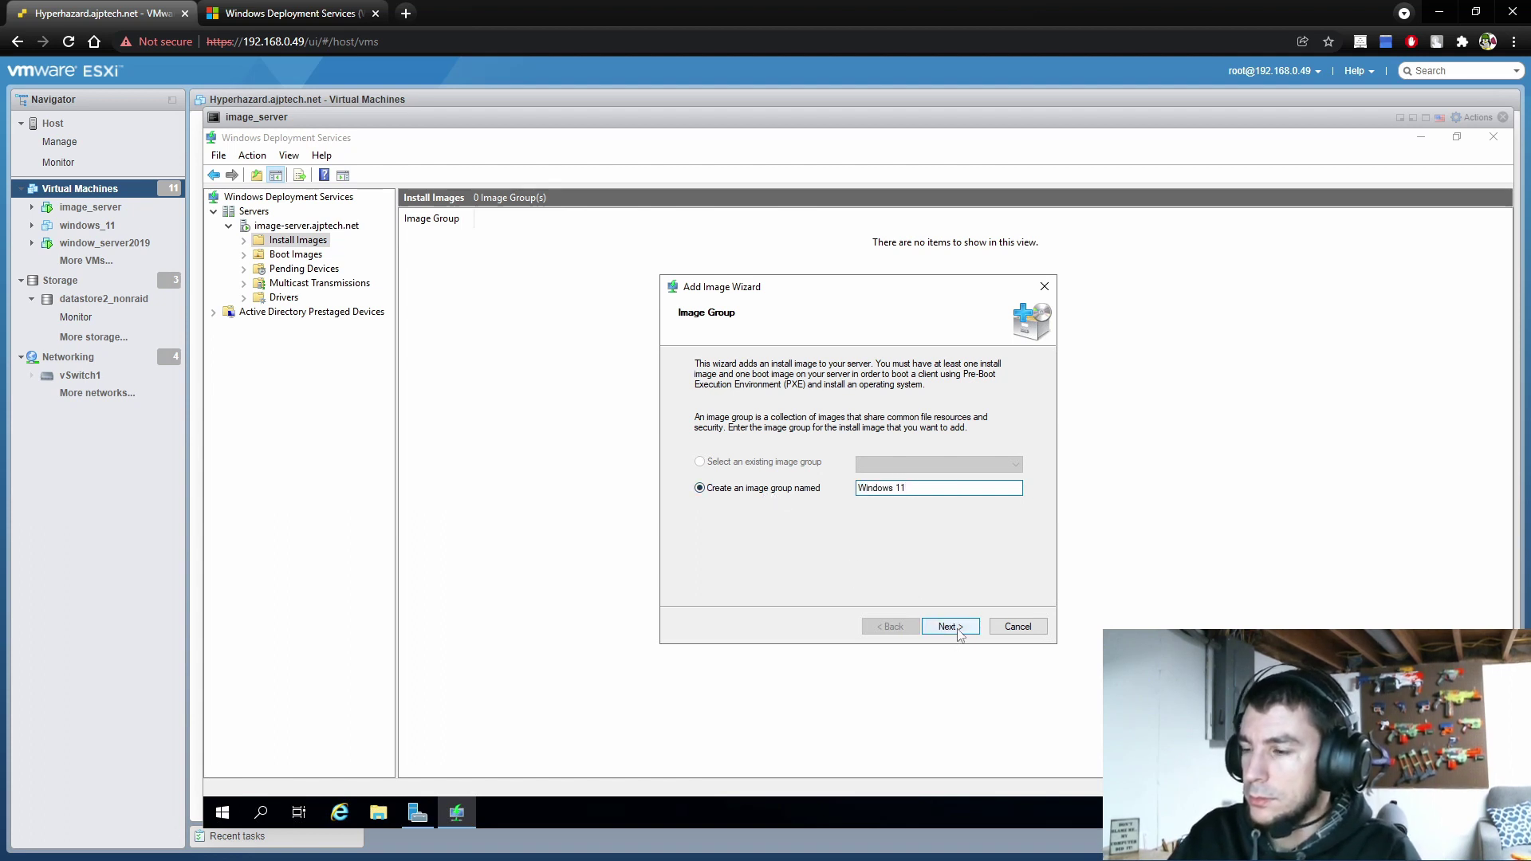
Browse for the install image file in the Stage folder on Images (E:).
{"action": "left_click", "coordinate": [952, 626]}
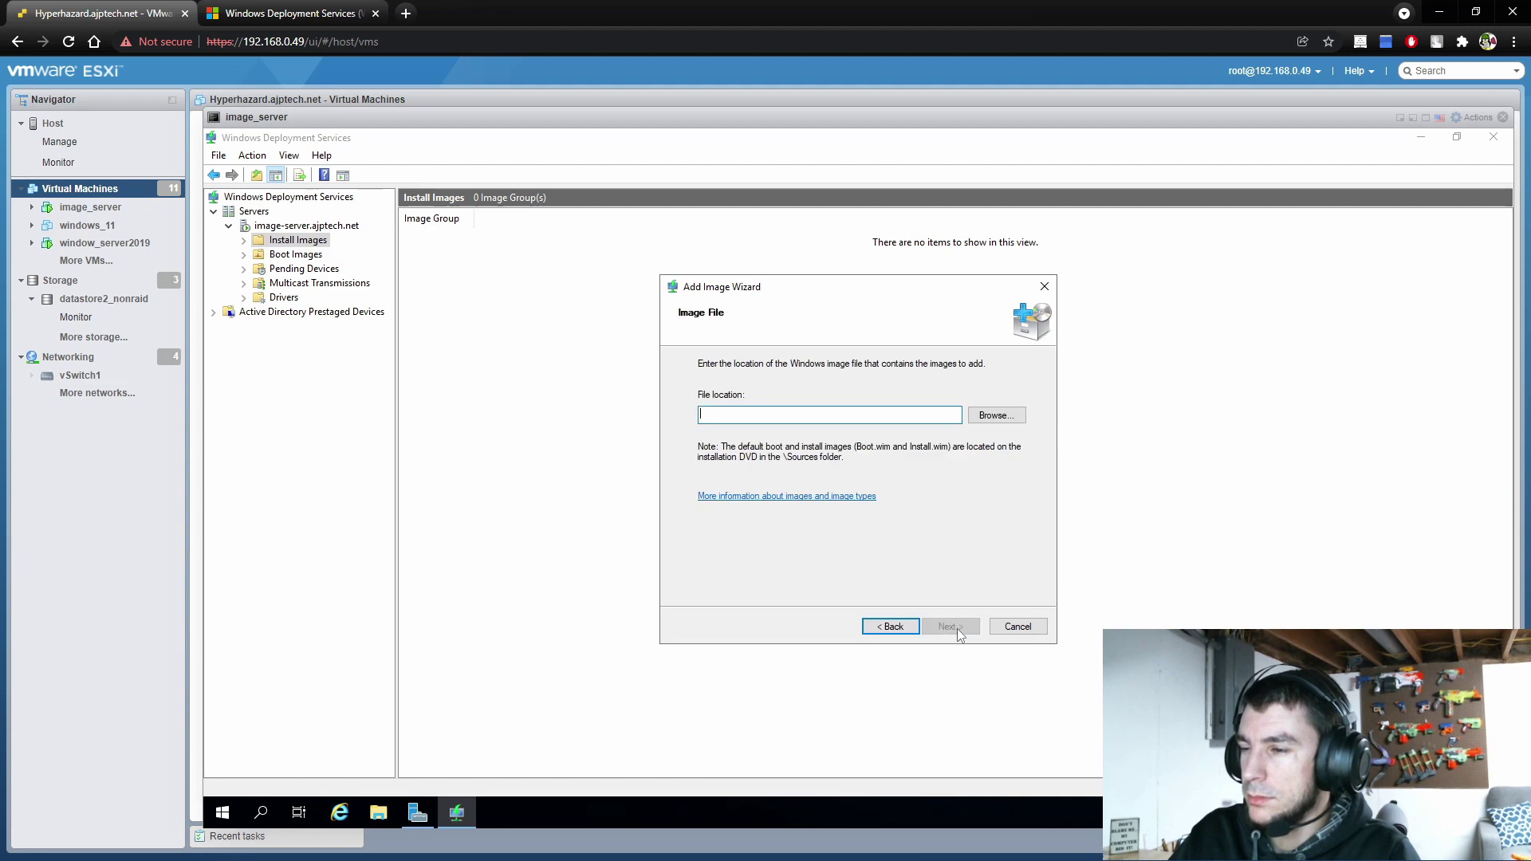
{"action": "left_click", "coordinate": [996, 415]}
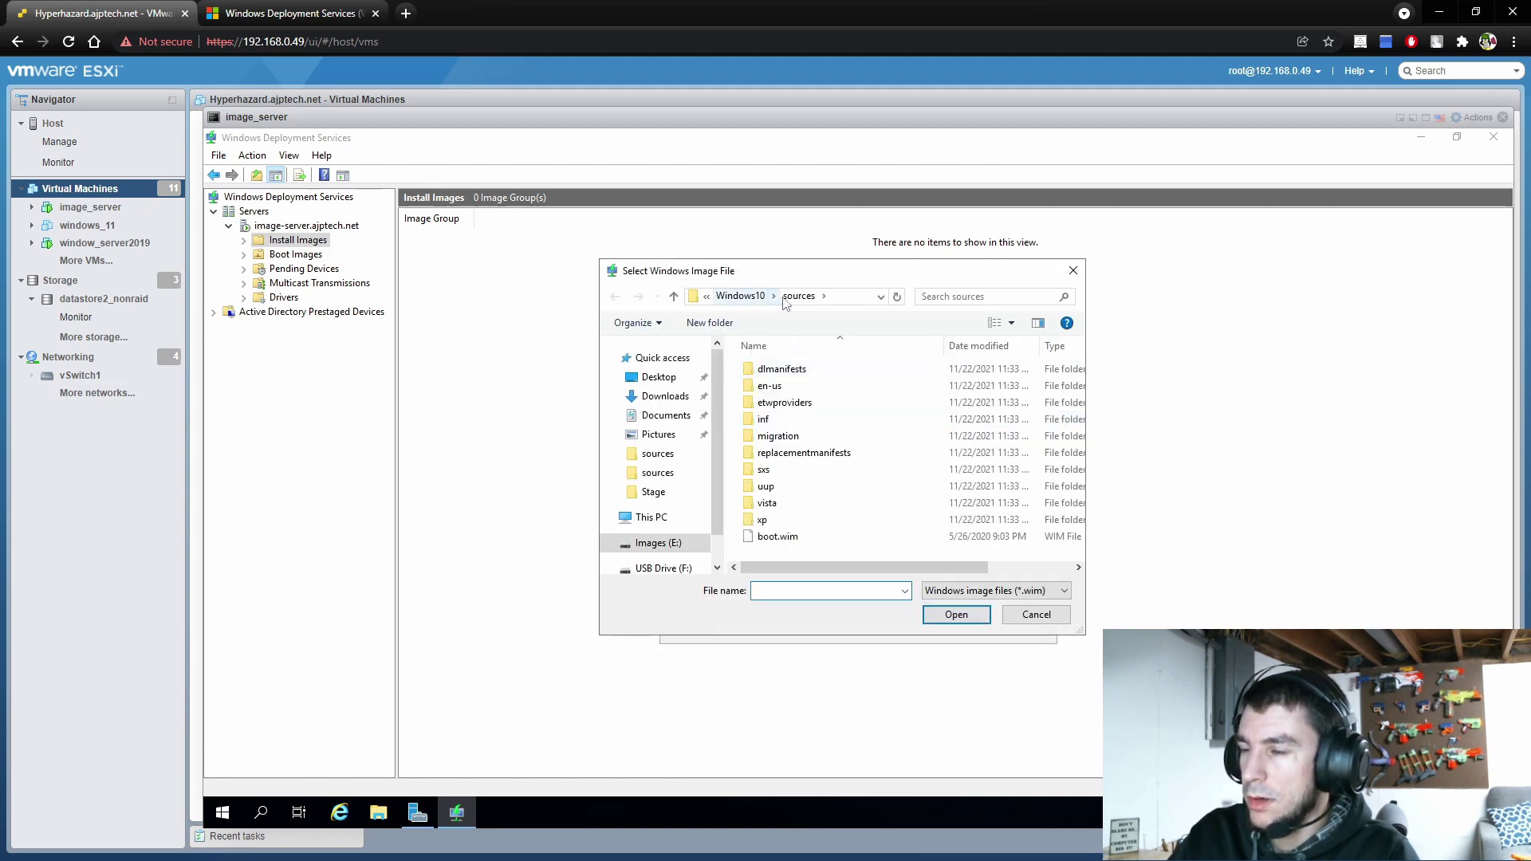
{"action": "left_click", "coordinate": [706, 296]}
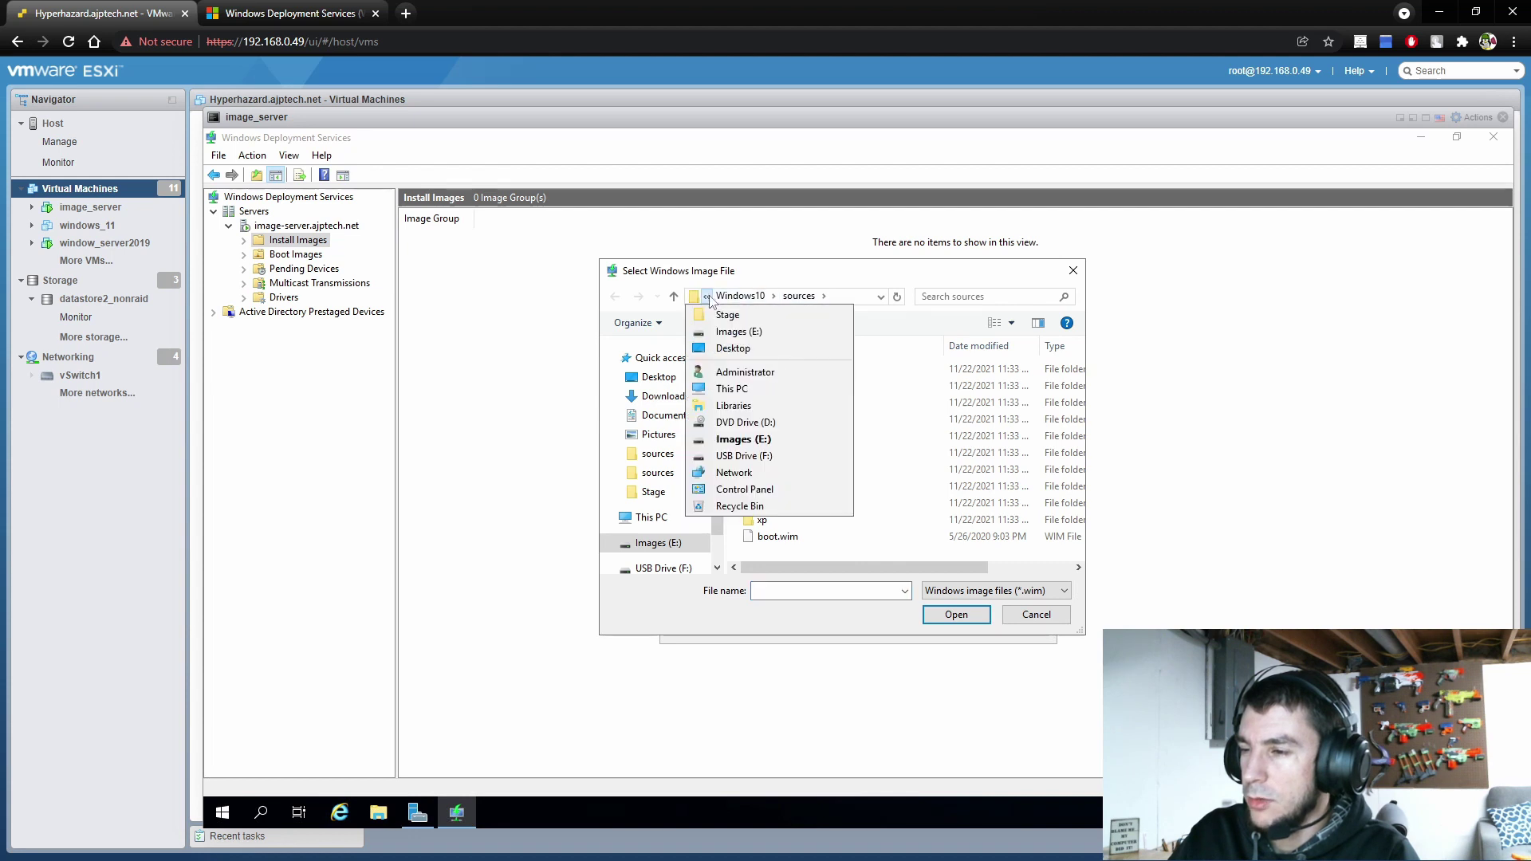
{"action": "left_click", "coordinate": [743, 440]}
{"action": "double_click", "coordinate": [771, 388]}
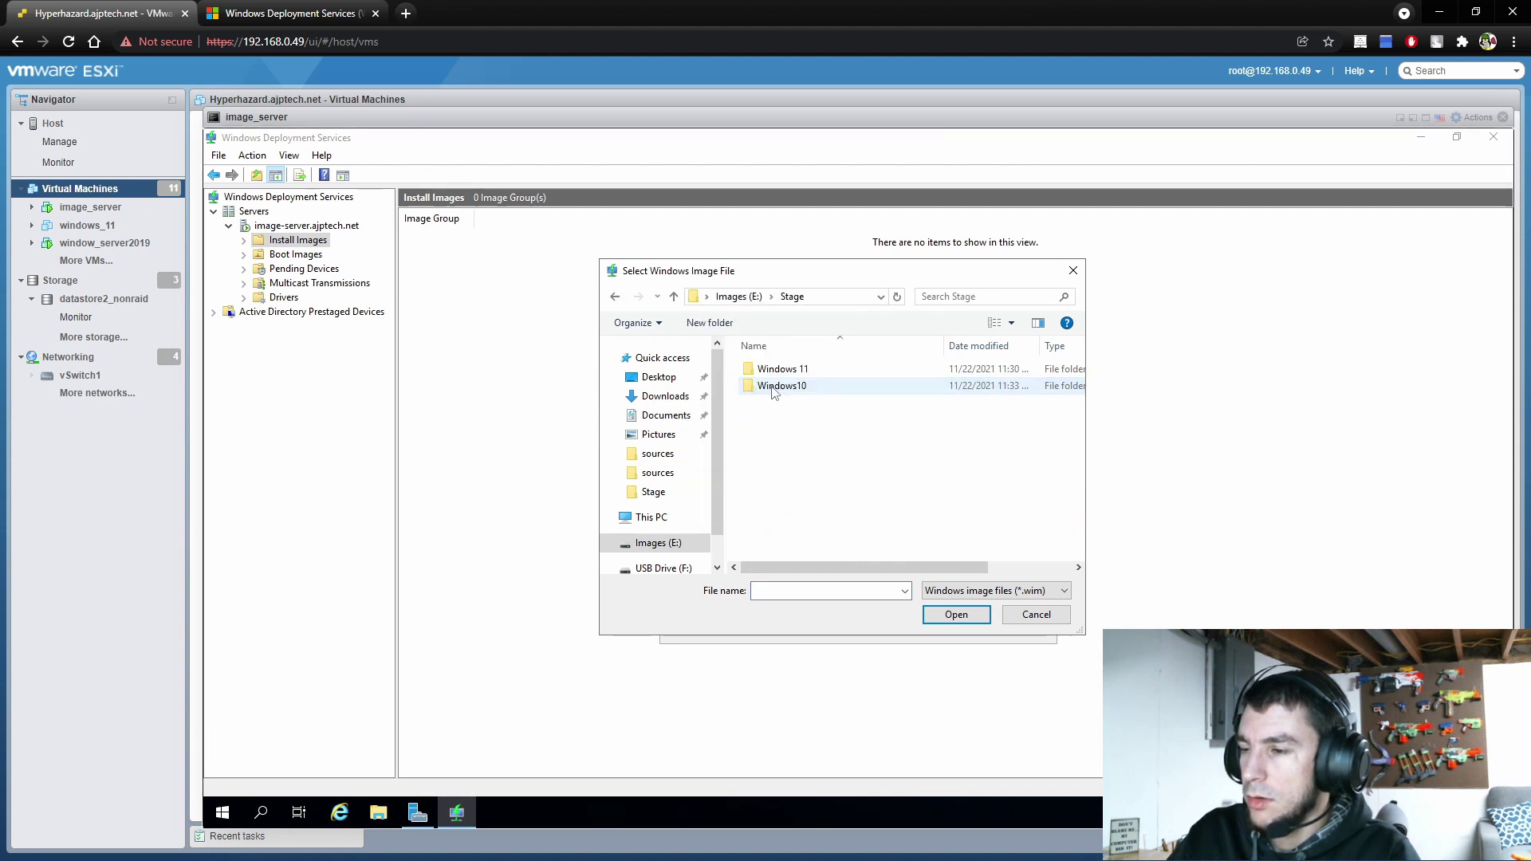
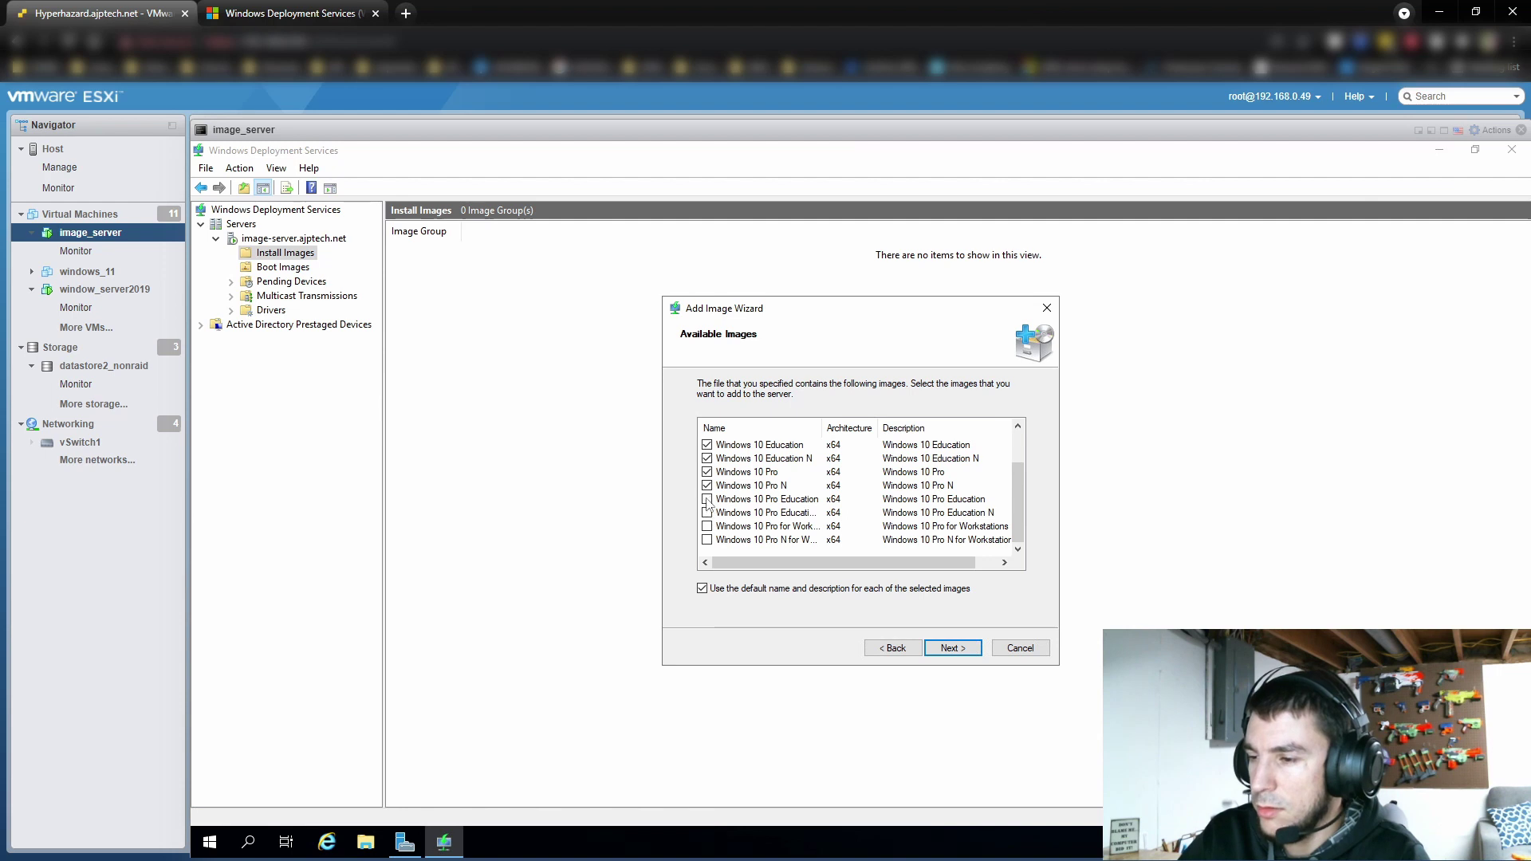
Keep only Windows 10 Home and Pro selected and turn off default image names and descriptions.
{"action": "left_click", "coordinate": [707, 471]}
{"action": "scroll", "coordinate": [712, 476], "scroll_direction": "up", "scroll_amount": 1}
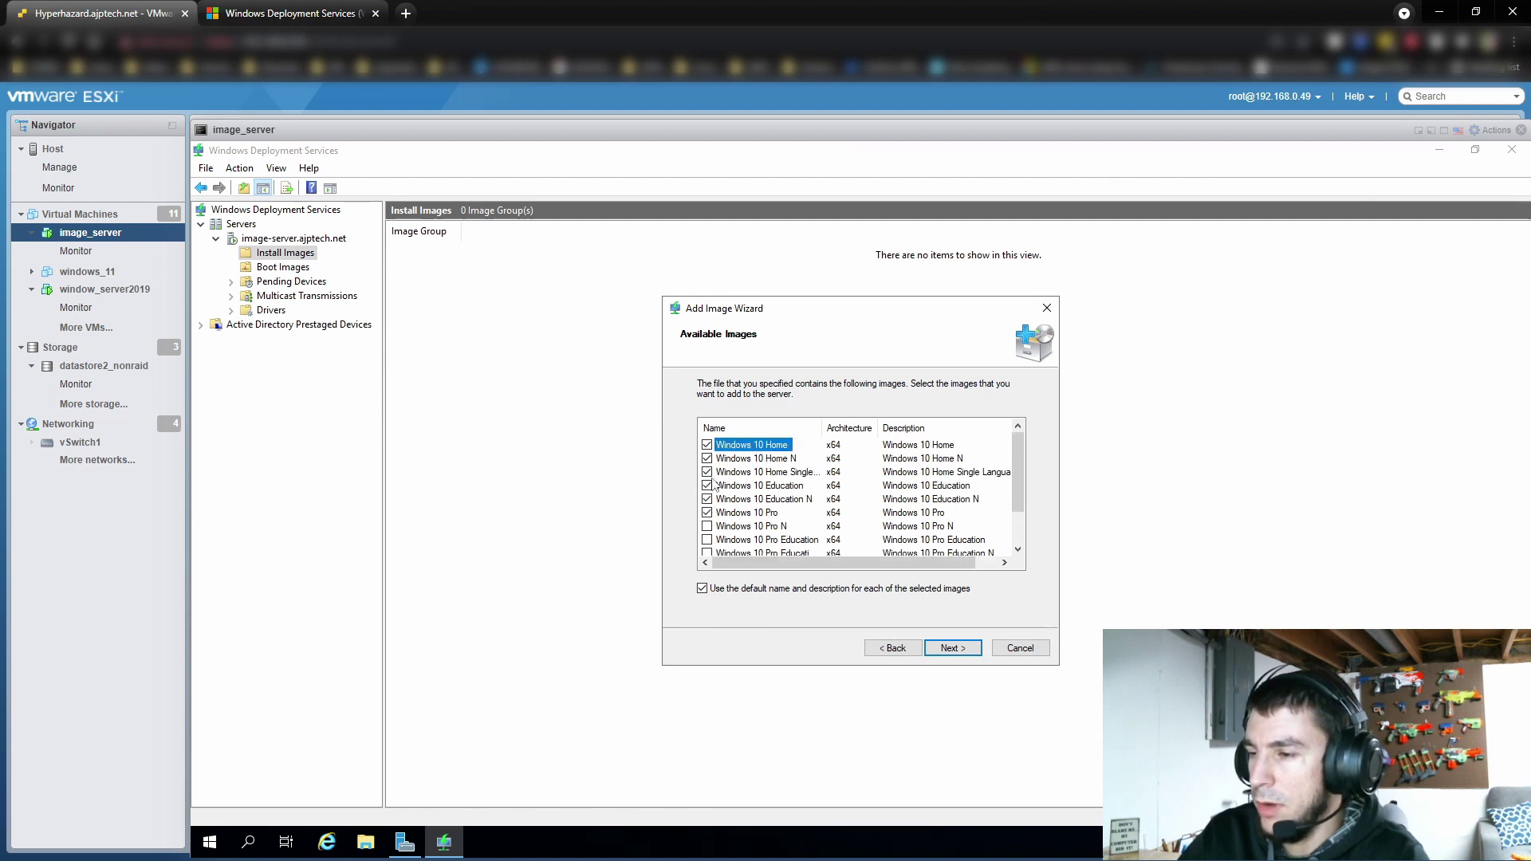
{"action": "left_click", "coordinate": [707, 471]}
{"action": "left_click", "coordinate": [707, 458]}
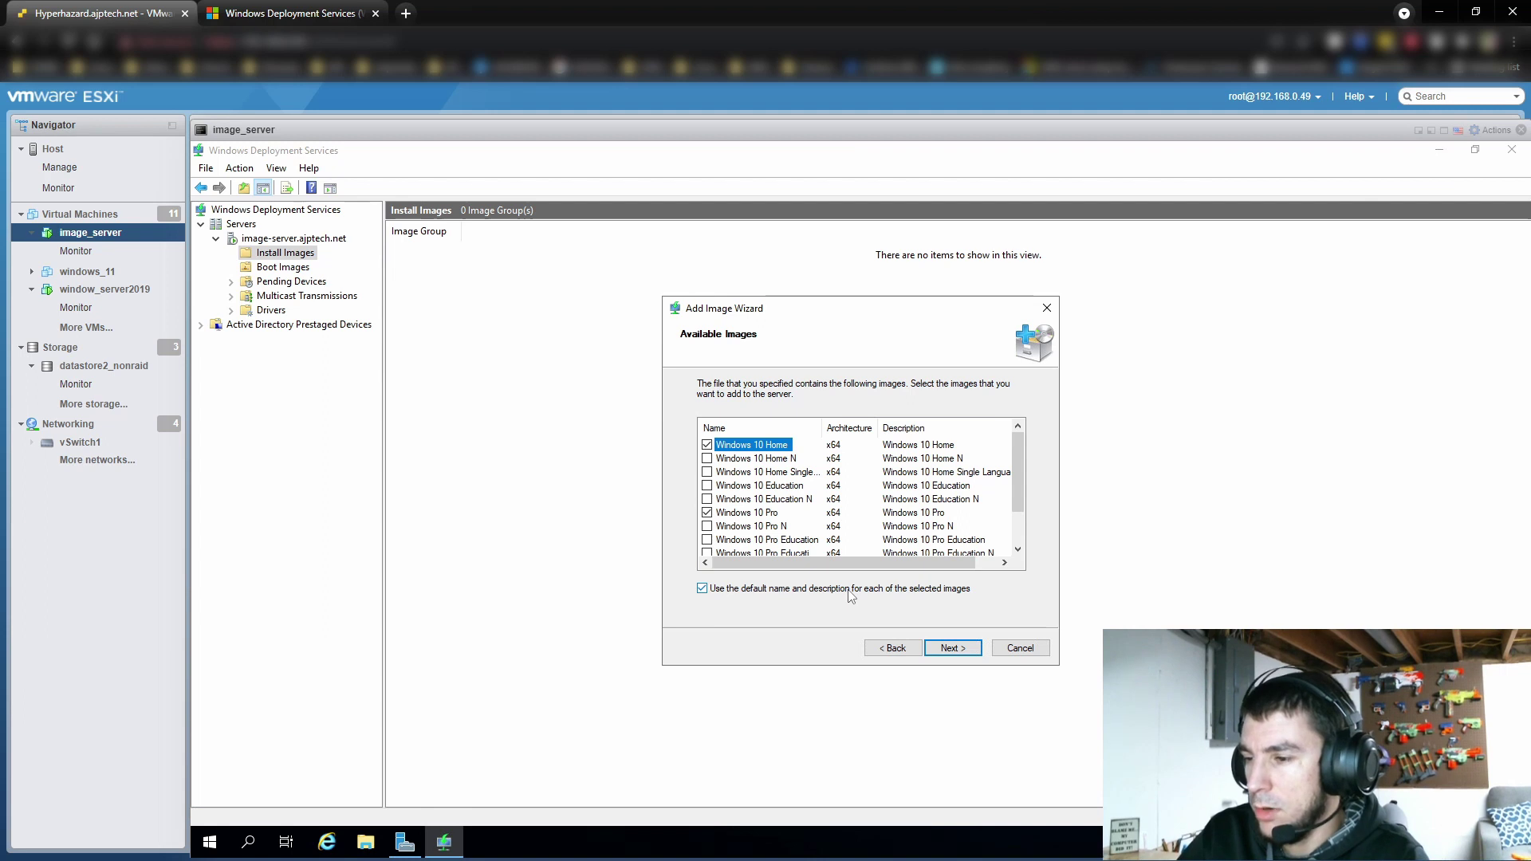
{"action": "left_click", "coordinate": [850, 591]}
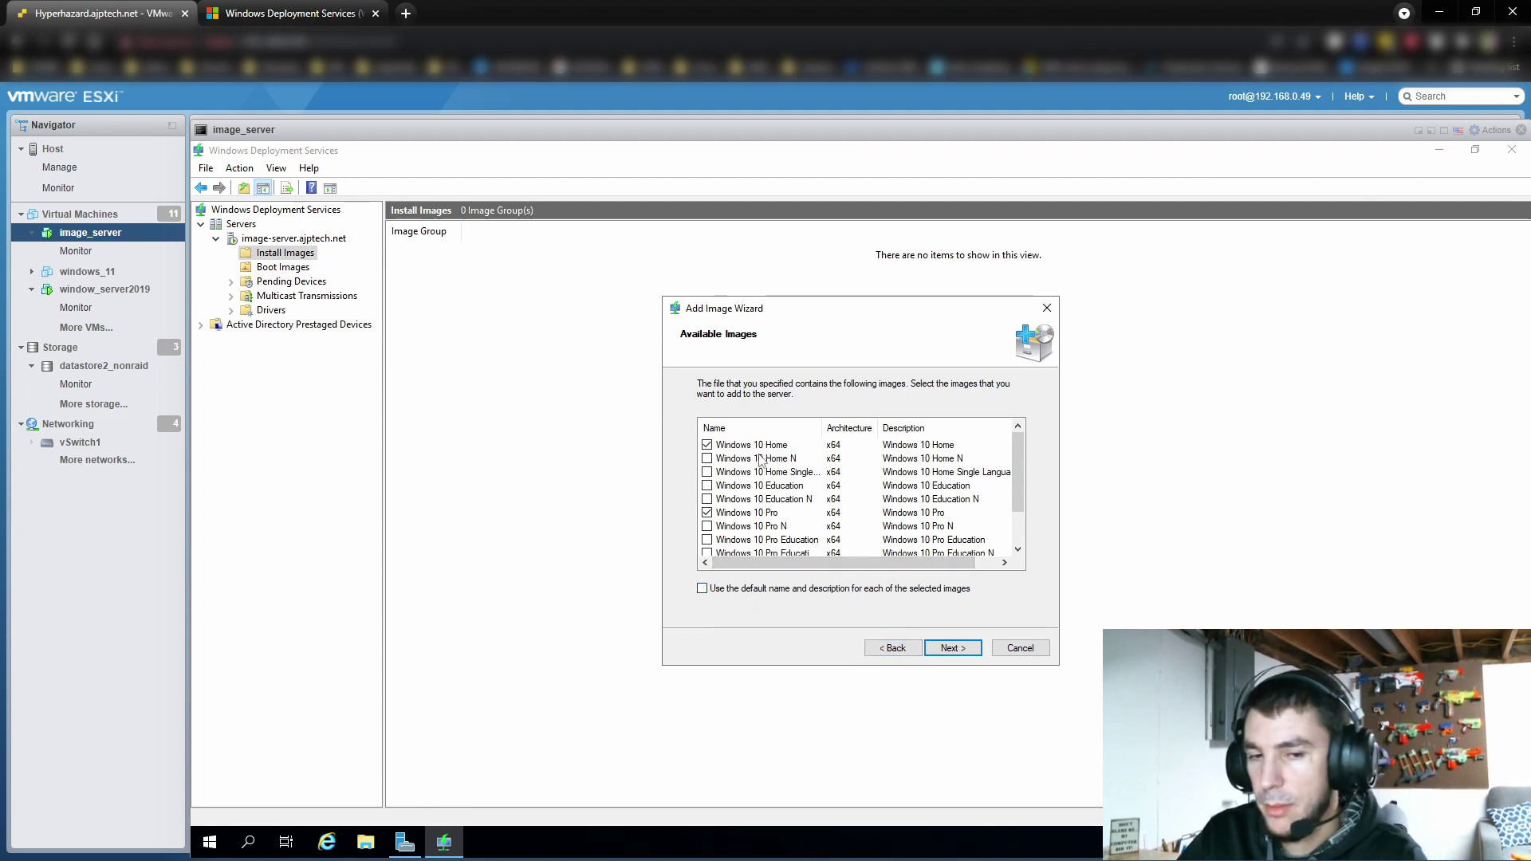
{"action": "left_click", "coordinate": [953, 648]}
Name the first image 'Windows 11 Home' with a matching description.
{"action": "left_click", "coordinate": [793, 432]}
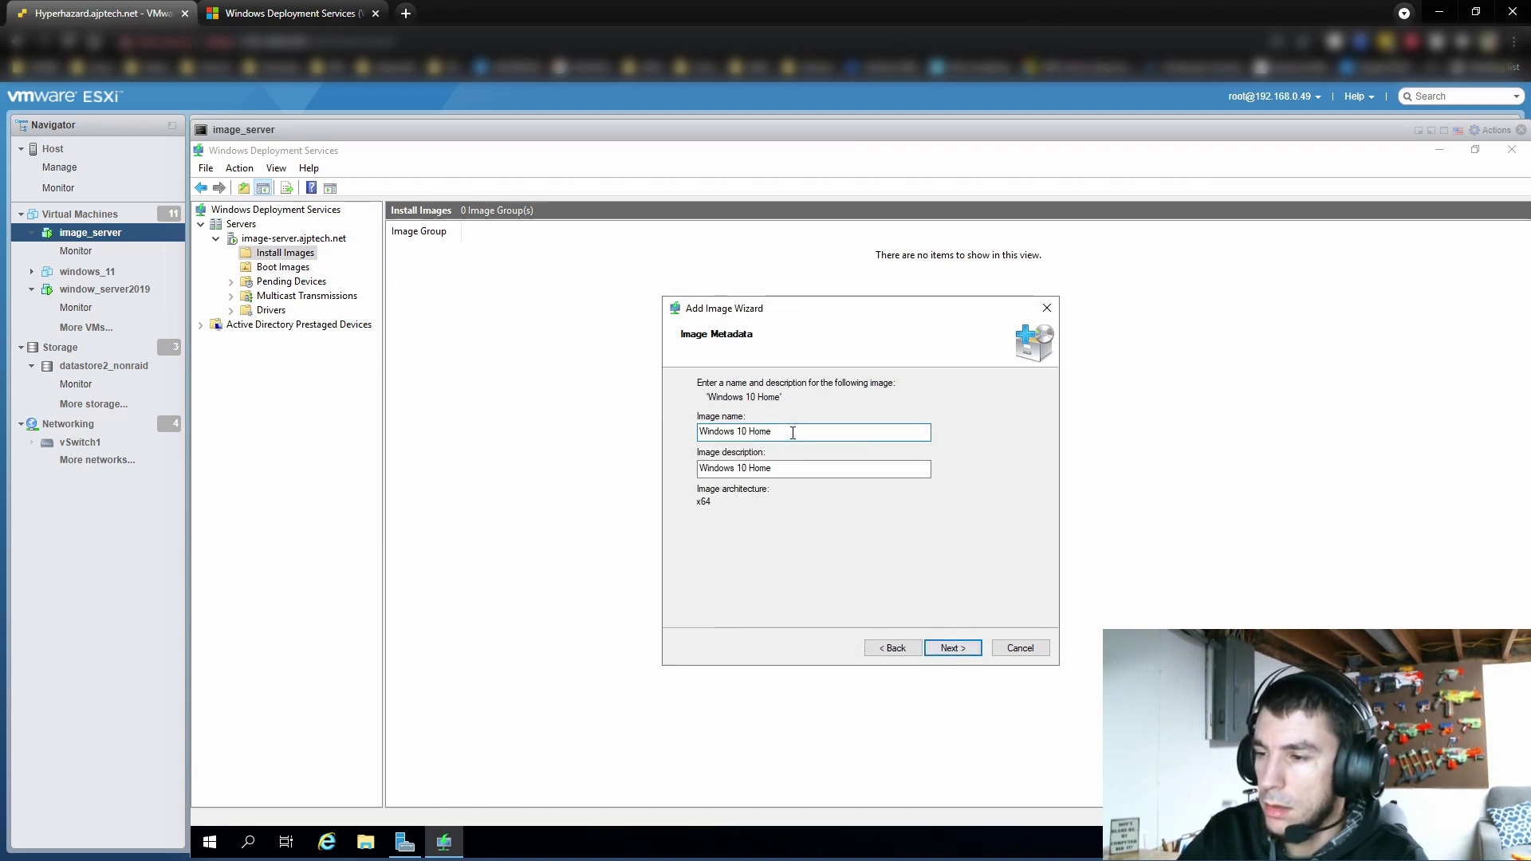
{"action": "key", "text": "BackSpace"}
{"action": "key", "text": "BackSpace"}
{"action": "key", "text": "BackSpace"}
{"action": "key", "text": "BackSpace"}
{"action": "key", "text": "BackSpace"}
{"action": "key", "text": "BackSpace"}
{"action": "type", "text": "1 Home"}
{"action": "left_click_drag", "start_coordinate": [792, 433], "coordinate": [630, 431]}
{"action": "key", "text": "ctrl+c"}
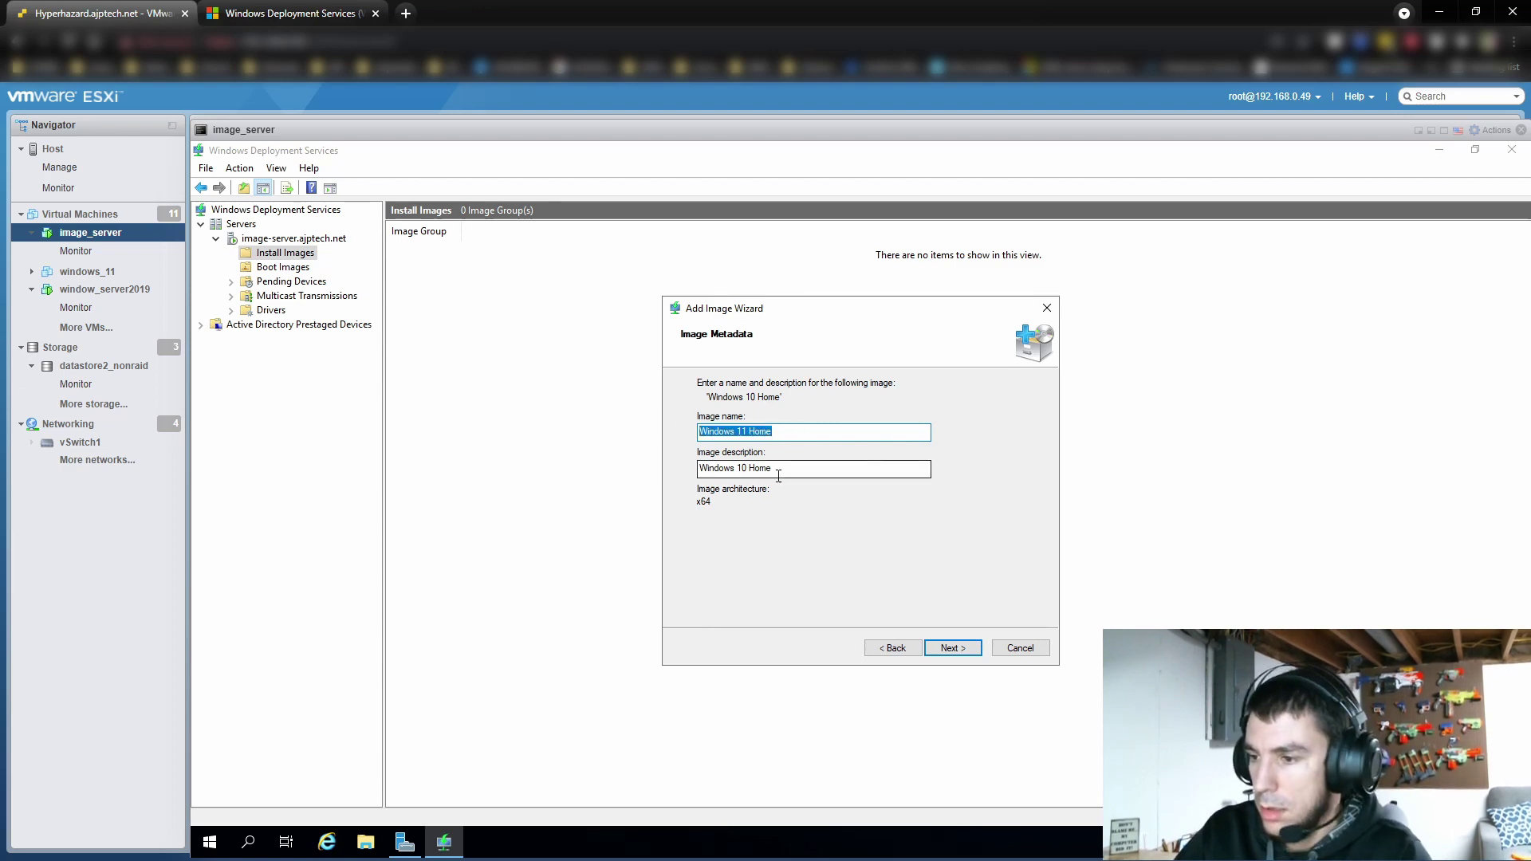
{"action": "left_click_drag", "start_coordinate": [778, 477], "coordinate": [674, 475]}
{"action": "key", "text": "ctrl+v"}
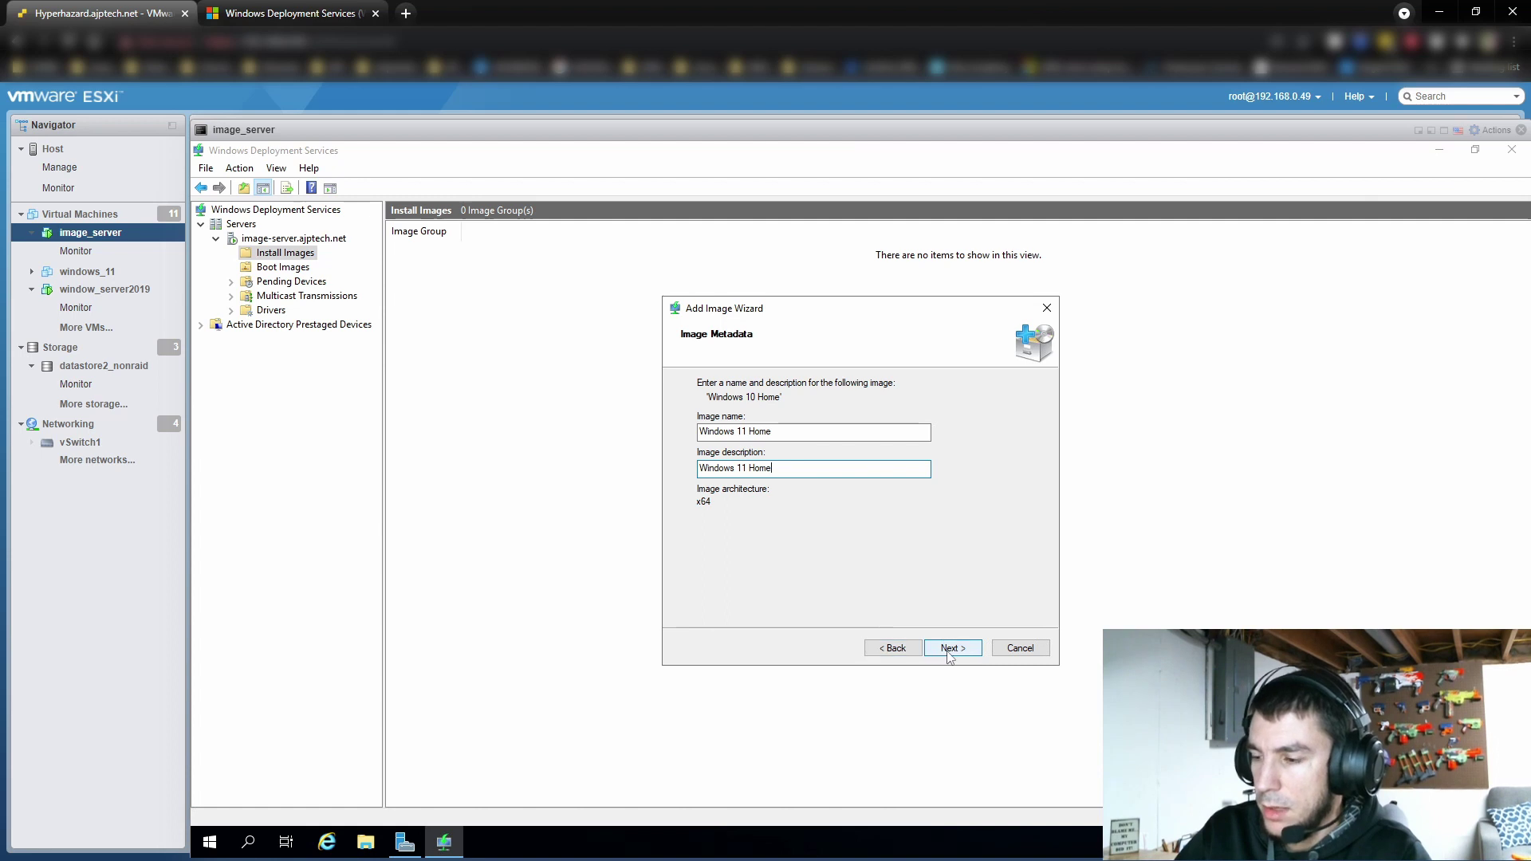
{"action": "left_click", "coordinate": [949, 649]}
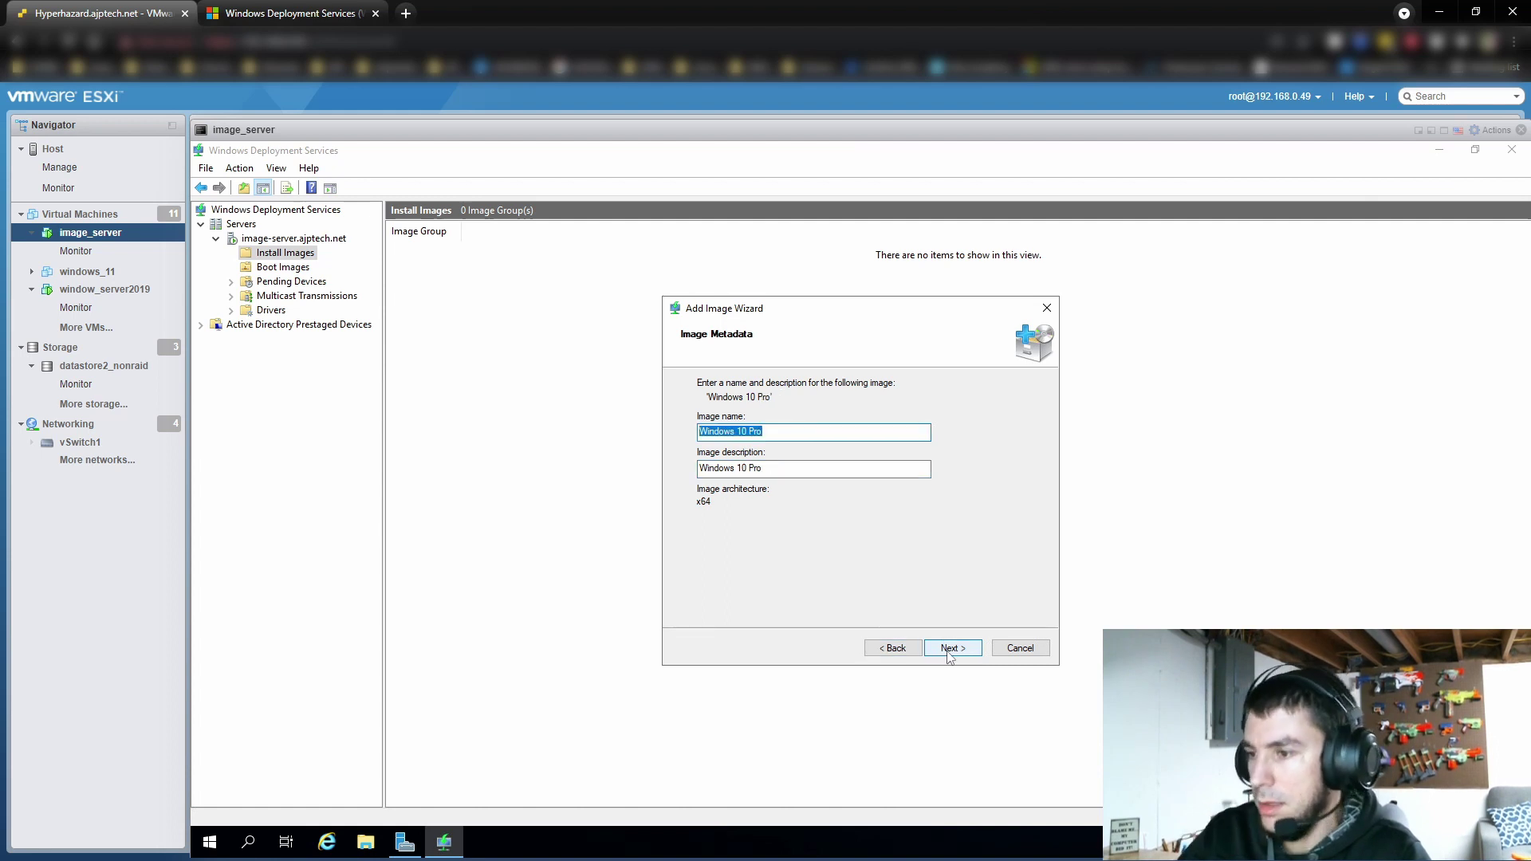
Name the second image 'Windows 11 Pro' with a matching description.
{"action": "left_click", "coordinate": [749, 431]}
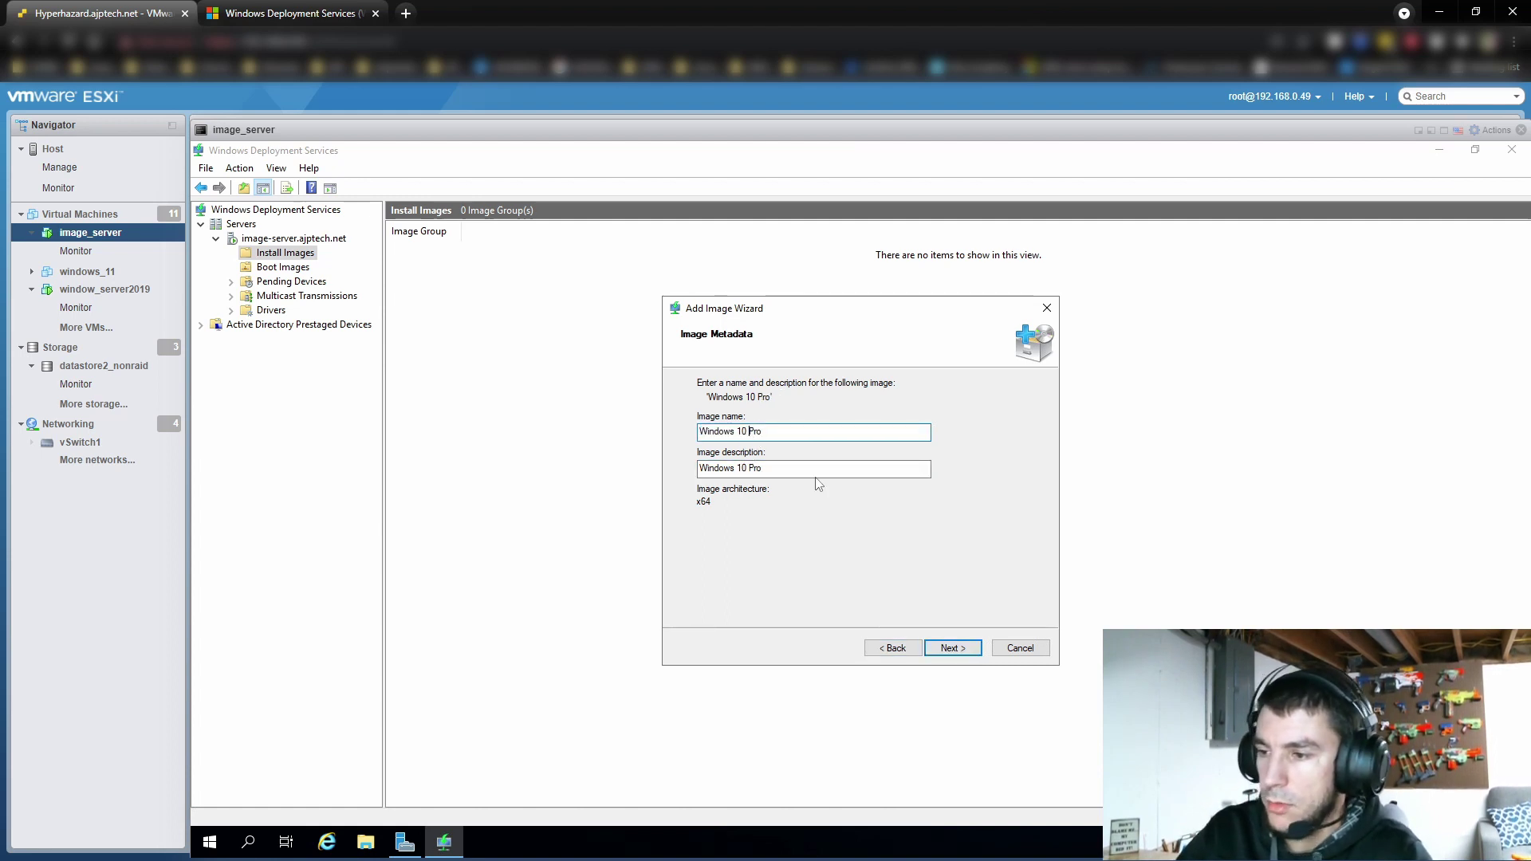
{"action": "key", "text": "BackSpace"}
{"action": "type", "text": "1"}
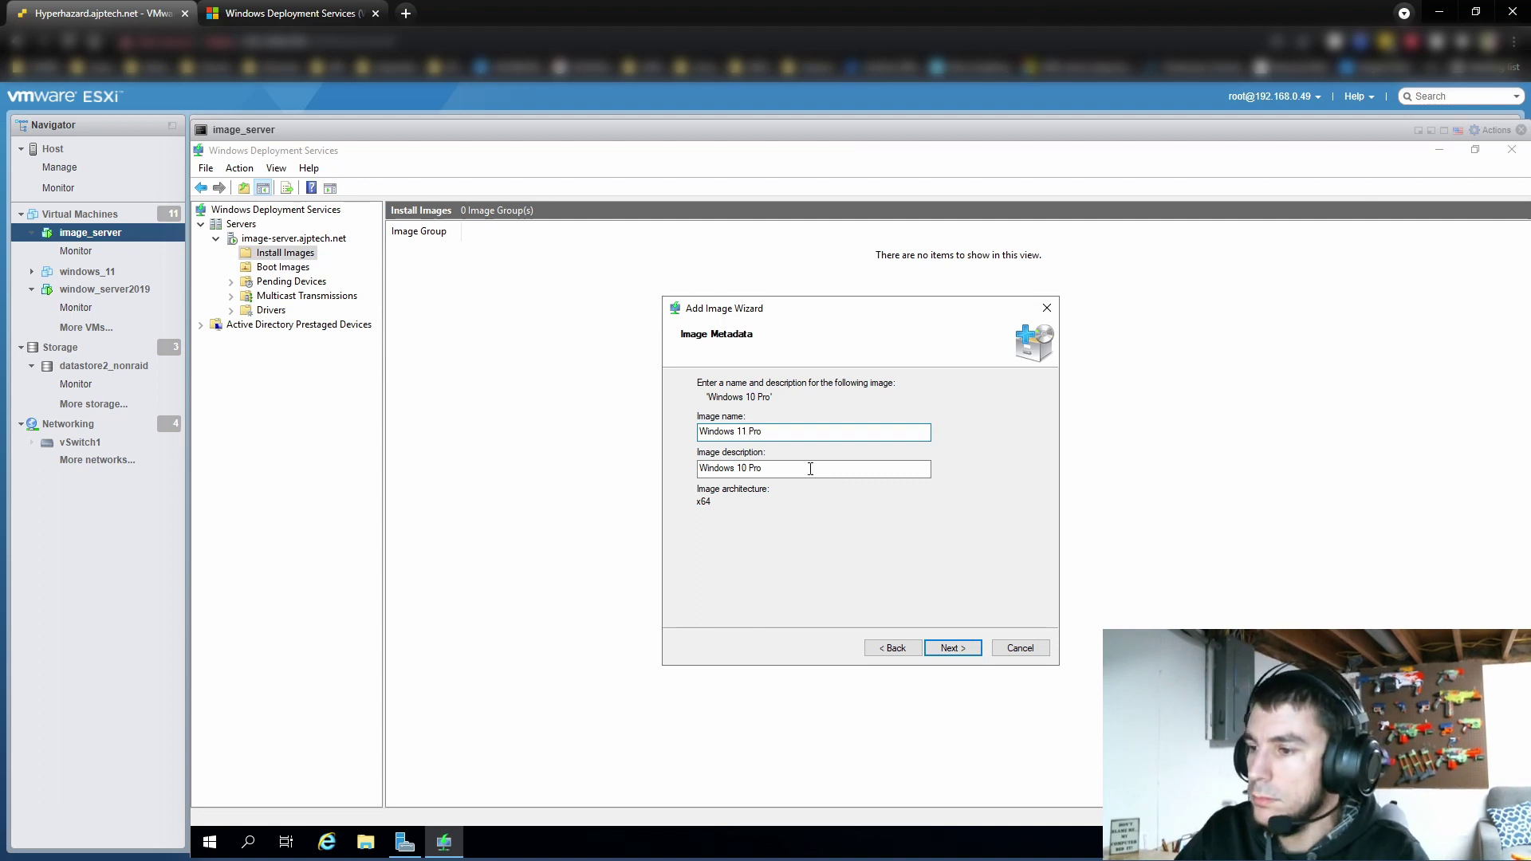
{"action": "key", "text": "ctrl+a"}
{"action": "key", "text": "ctrl+c"}
{"action": "left_click", "coordinate": [702, 471]}
{"action": "key", "text": "ctrl+a"}
{"action": "key", "text": "ctrl+v"}
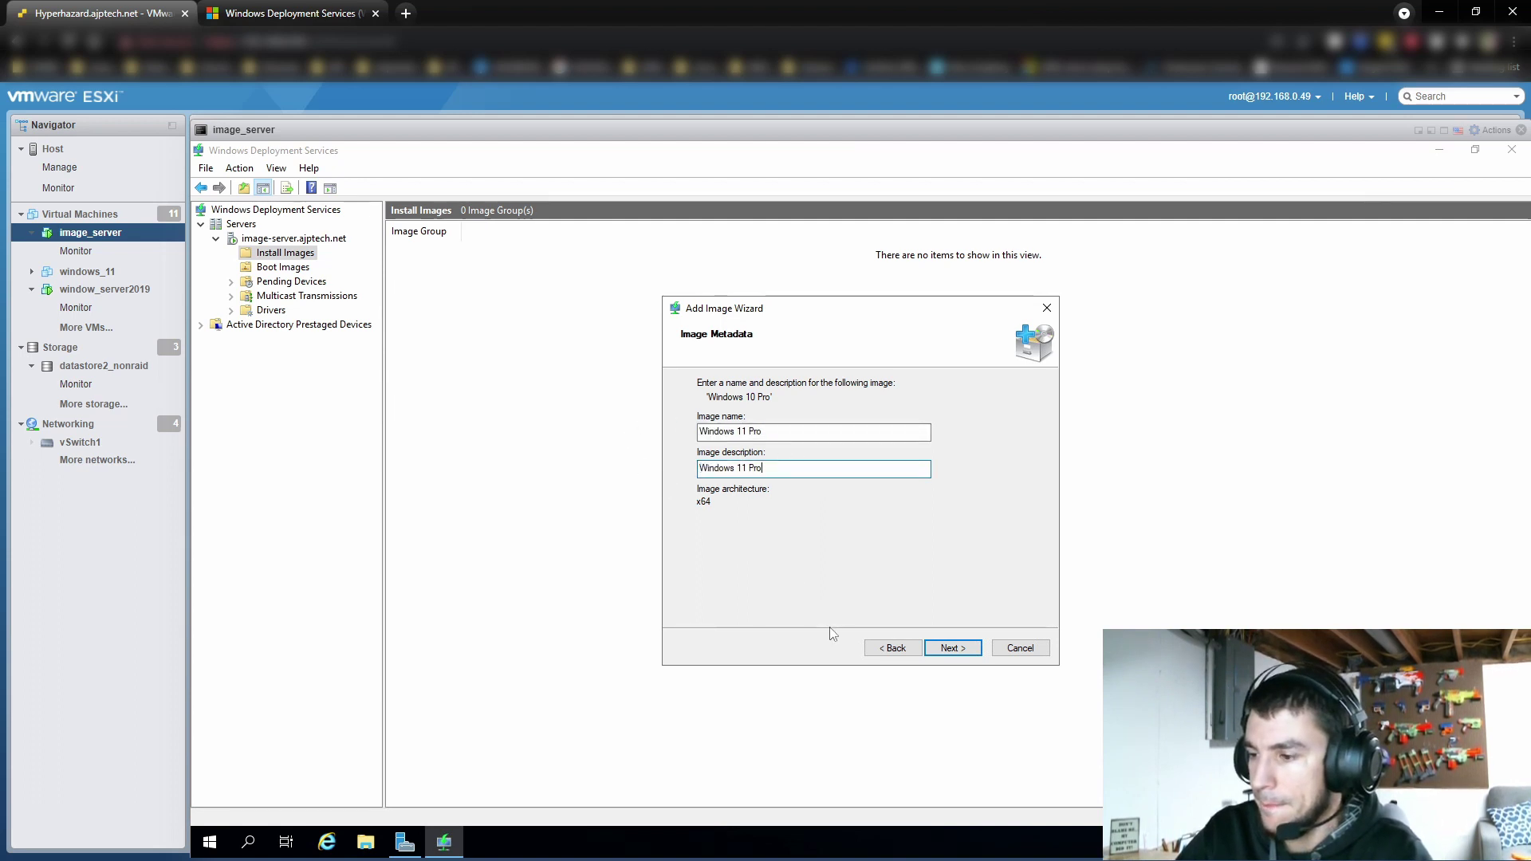
{"action": "left_click", "coordinate": [948, 649]}
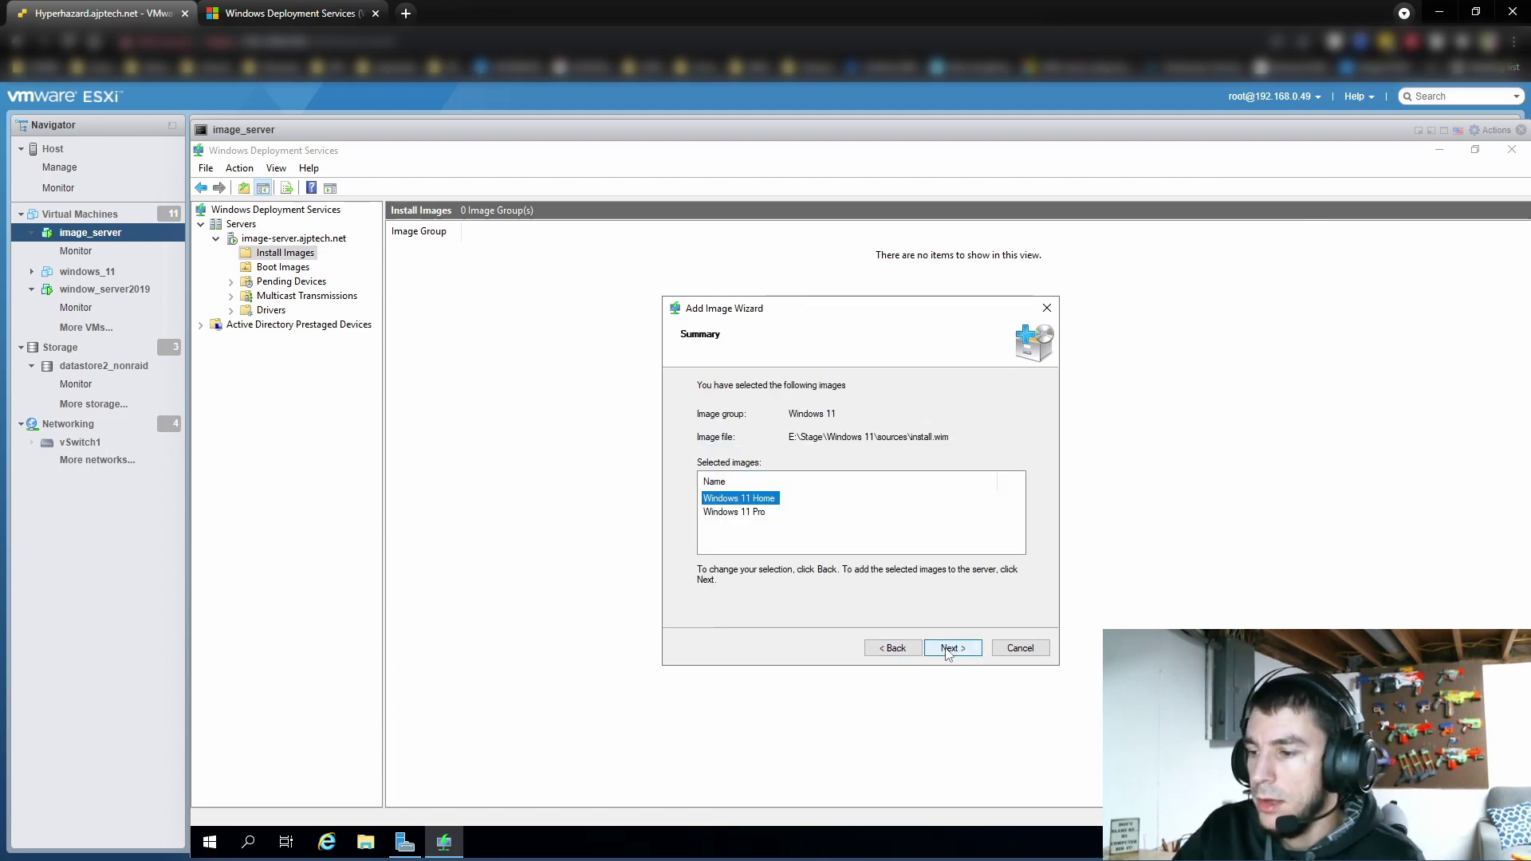
Add both Windows 11 images to the server and close the wizard once done.
{"action": "left_click", "coordinate": [949, 648]}
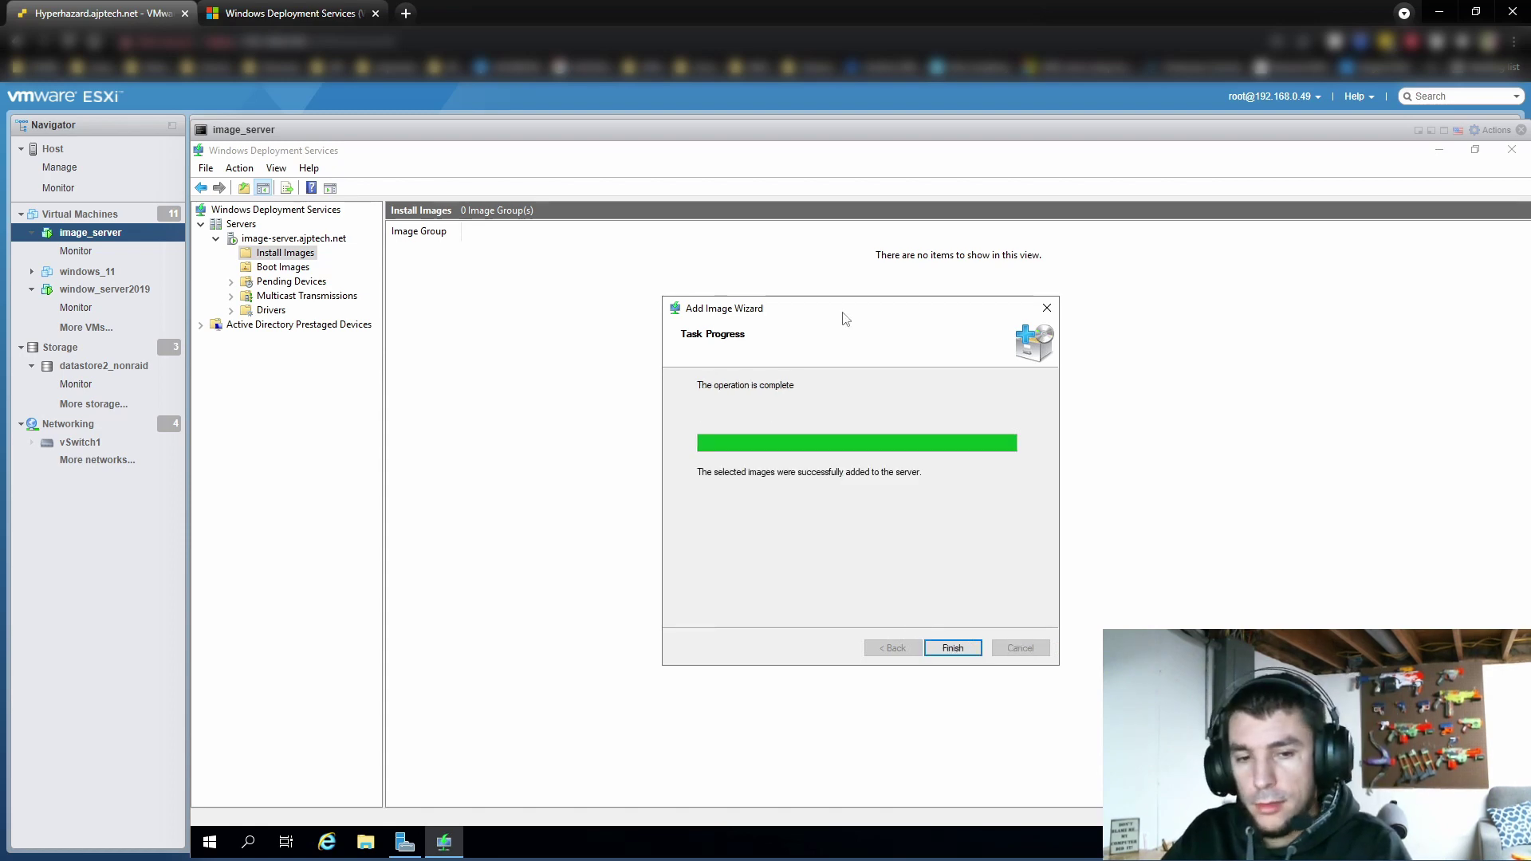
{"action": "left_click", "coordinate": [975, 650]}
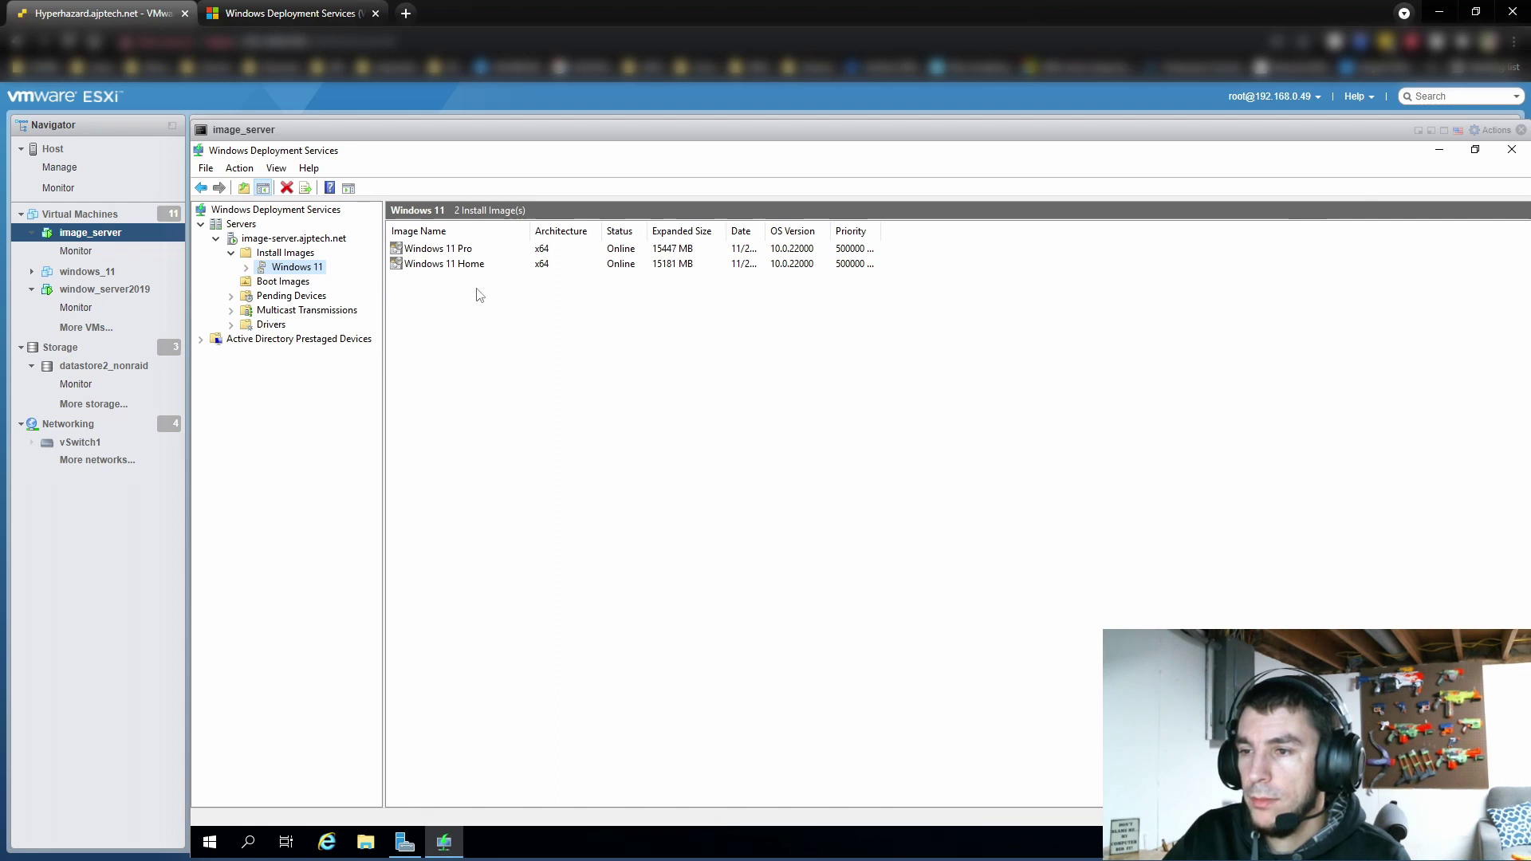
Inspect the Windows 11 Pro and Home images, then check the x64 Windows Setup boot image.
{"action": "left_click", "coordinate": [476, 249]}
{"action": "left_click", "coordinate": [476, 265]}
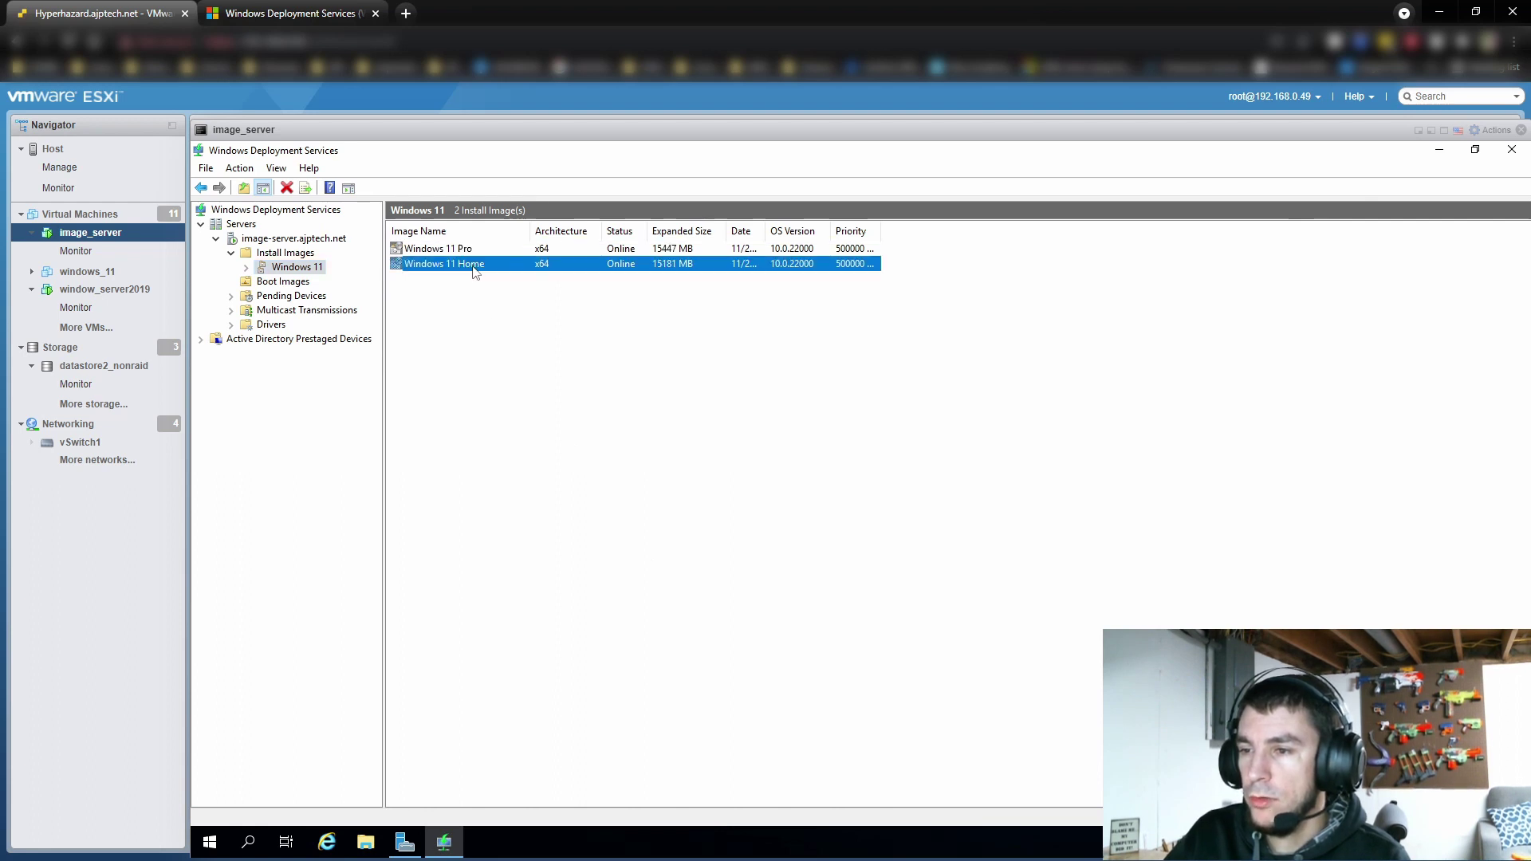
{"action": "left_click", "coordinate": [283, 282]}
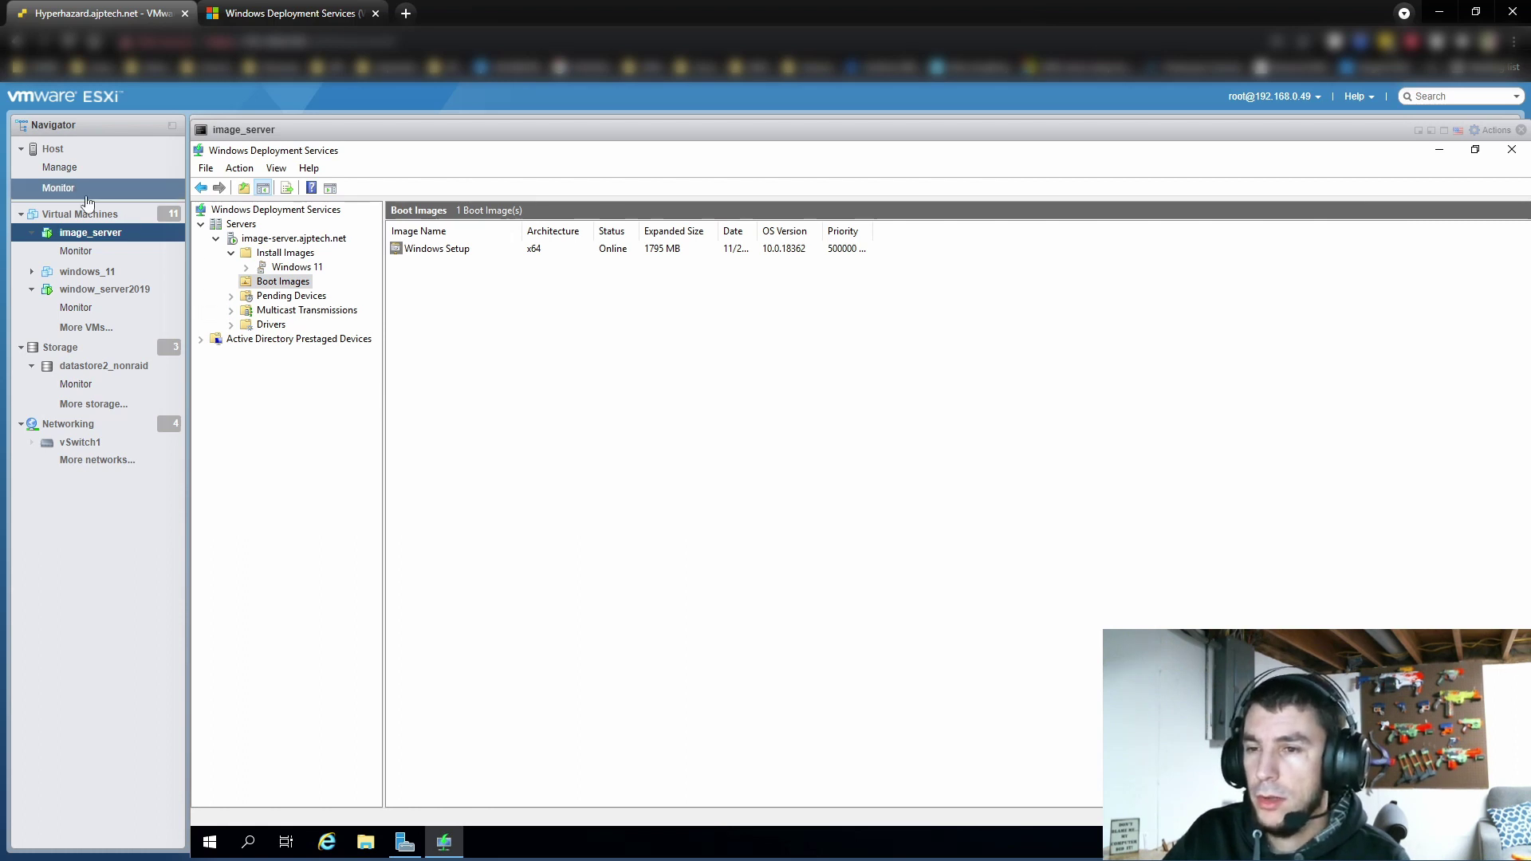
{"action": "left_click", "coordinate": [117, 214]}
Start the Create/Register VM wizard to create a brand-new virtual machine.
{"action": "right_click", "coordinate": [115, 189]}
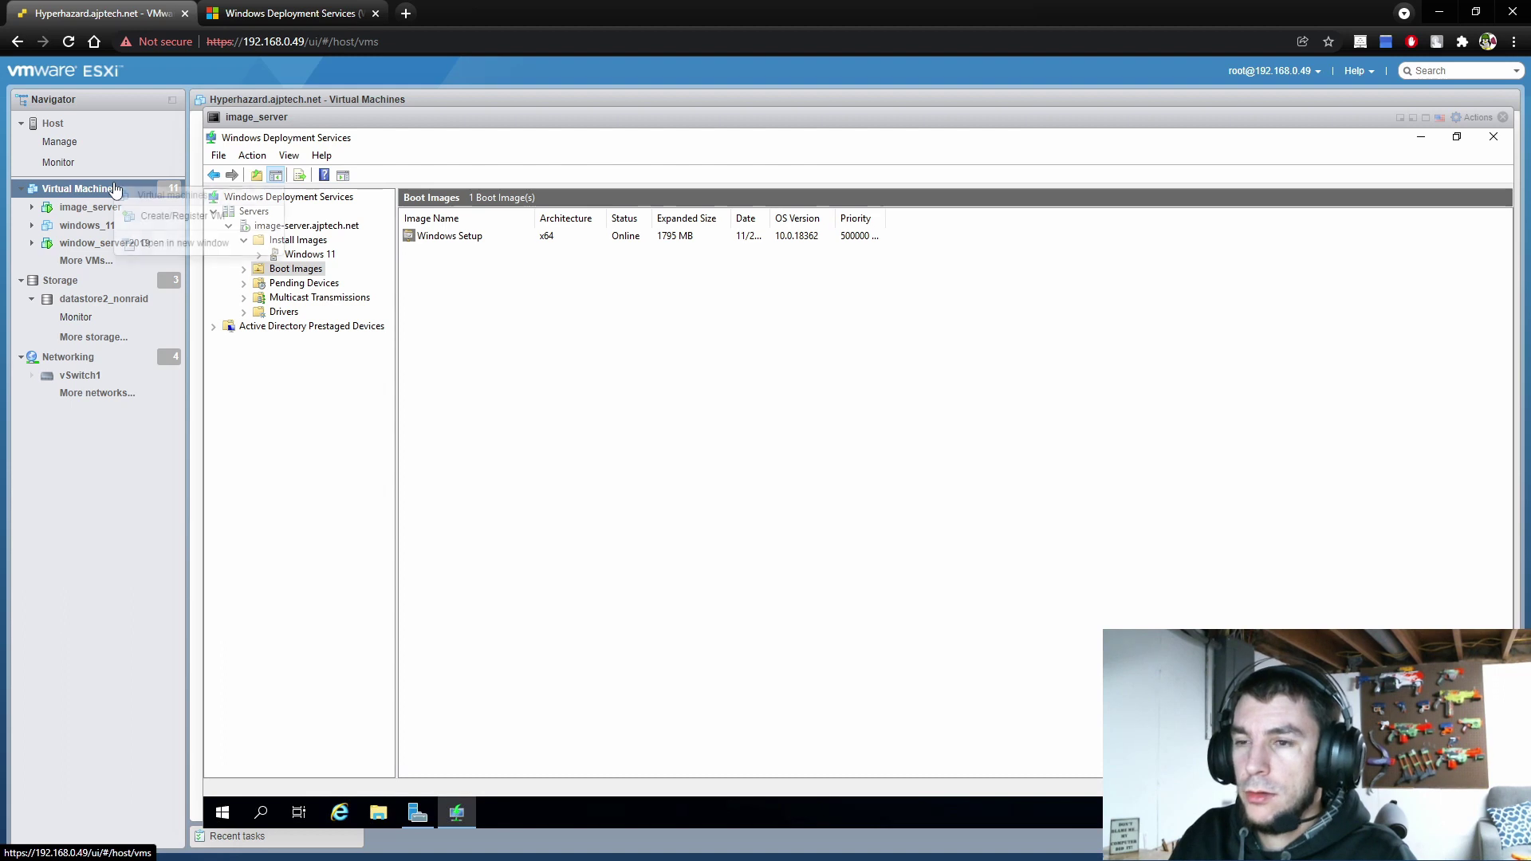
{"action": "left_click", "coordinate": [170, 223]}
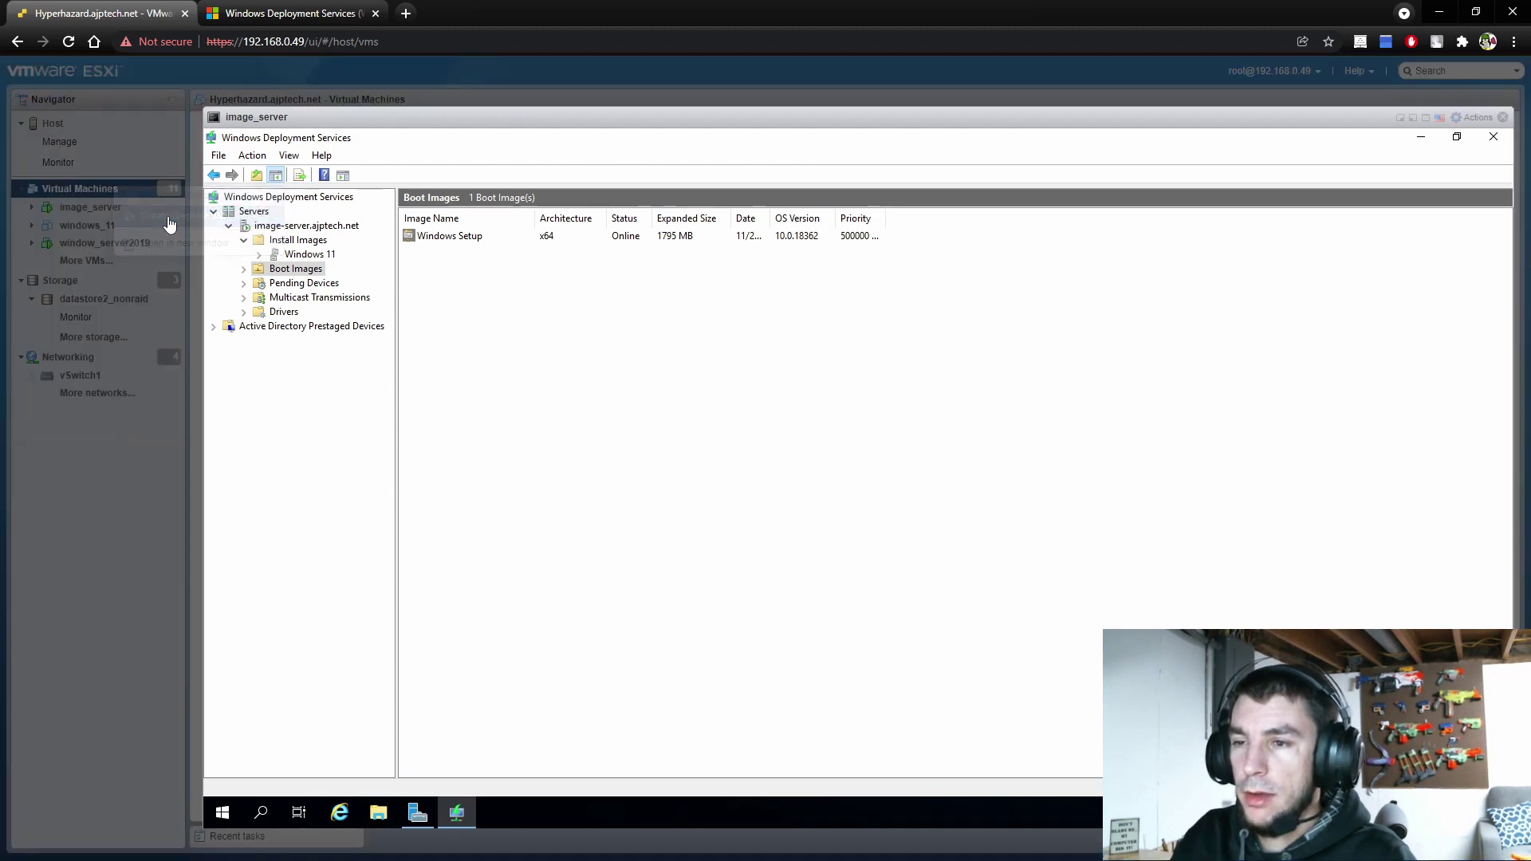
{"action": "left_click", "coordinate": [1502, 117]}
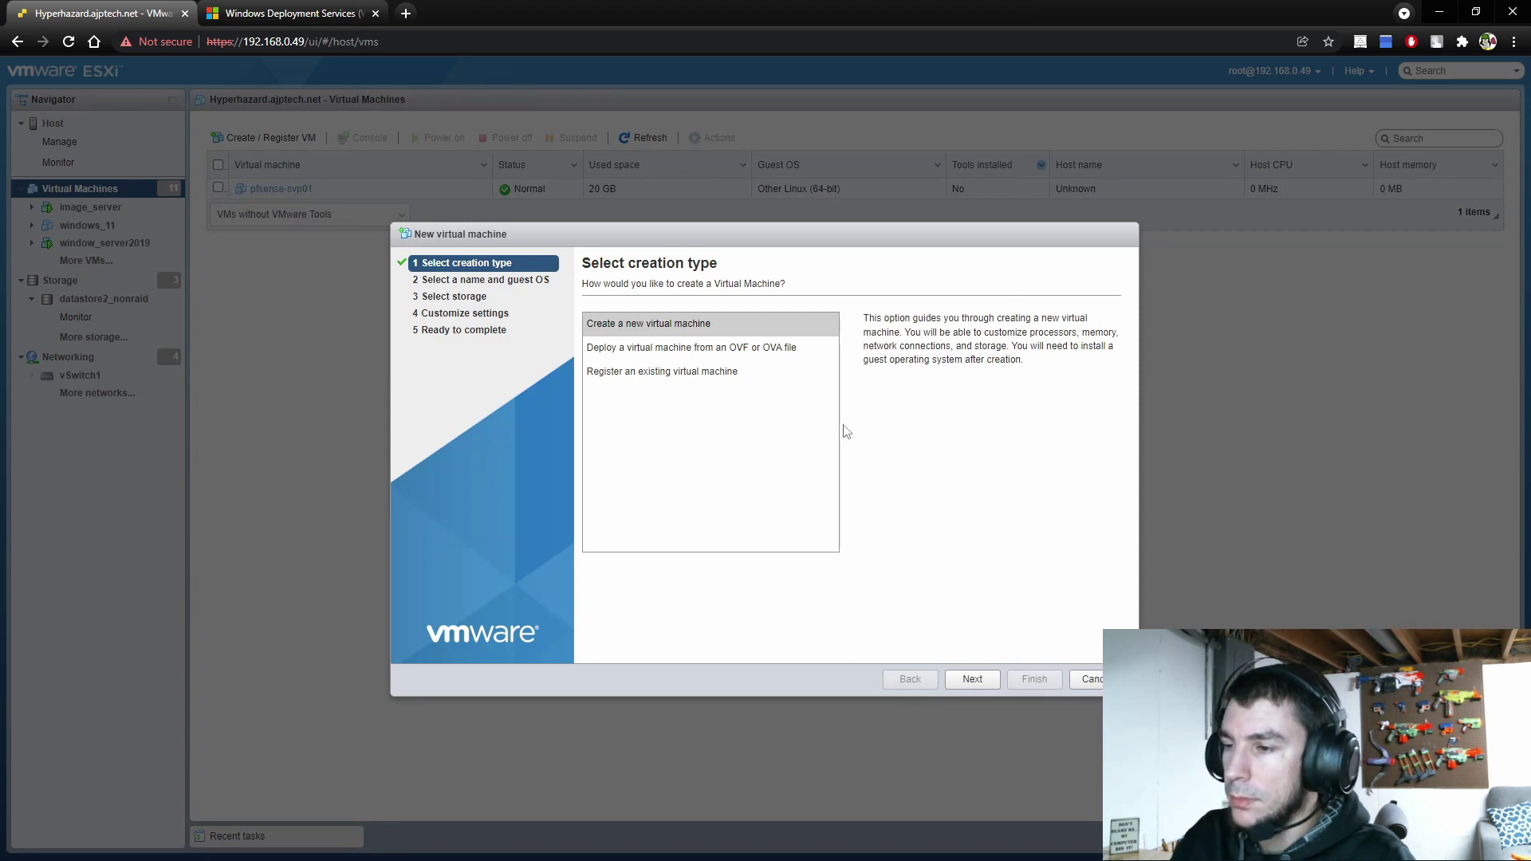
{"action": "left_click", "coordinate": [960, 681]}
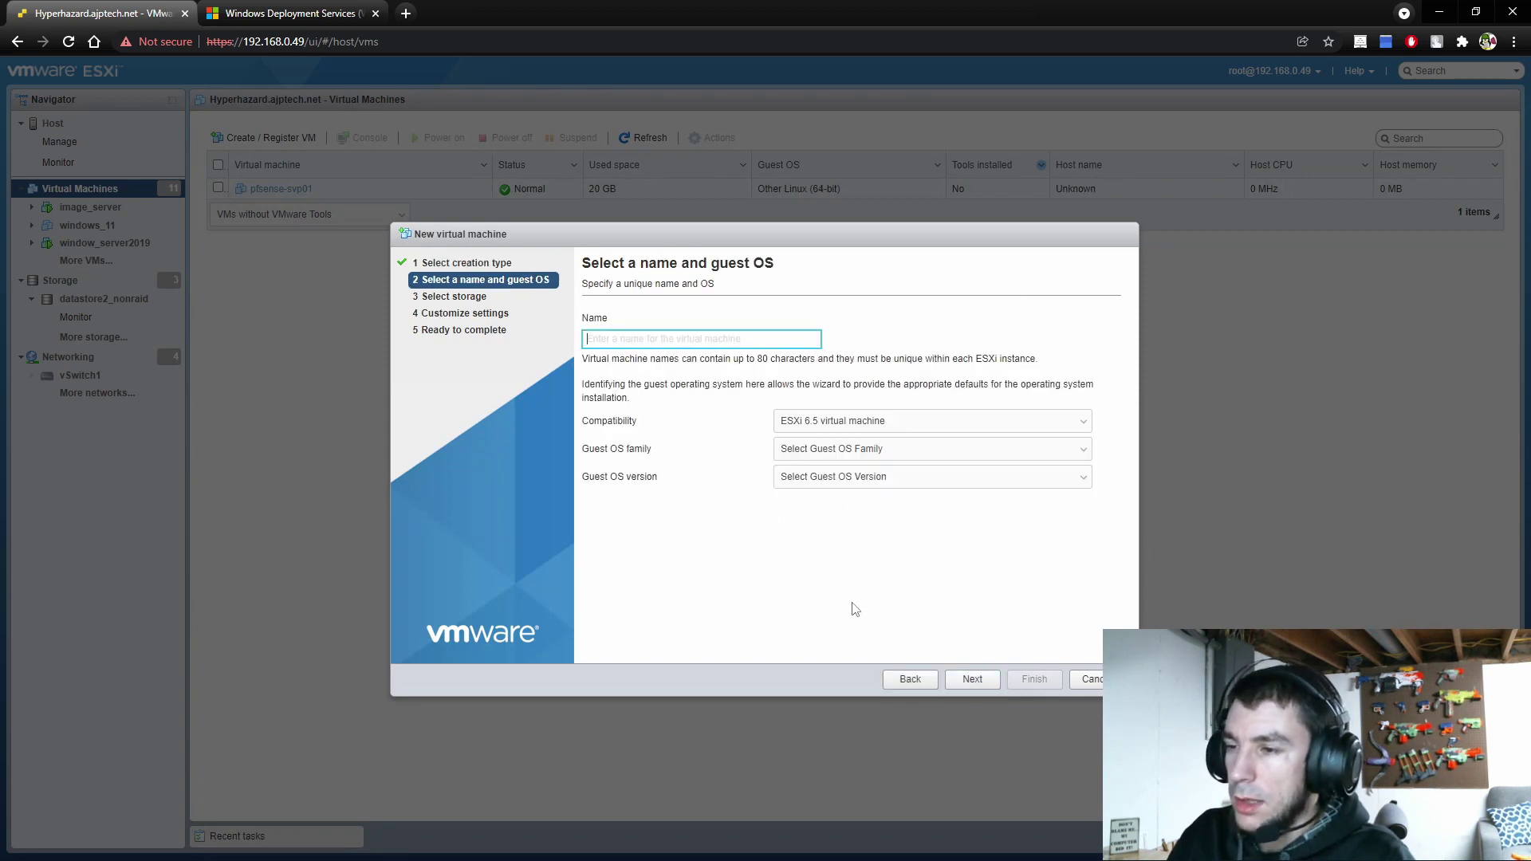
Name the VM testwin11 with guest OS Microsoft Windows 10 (64-bit).
{"action": "type", "text": "te"}
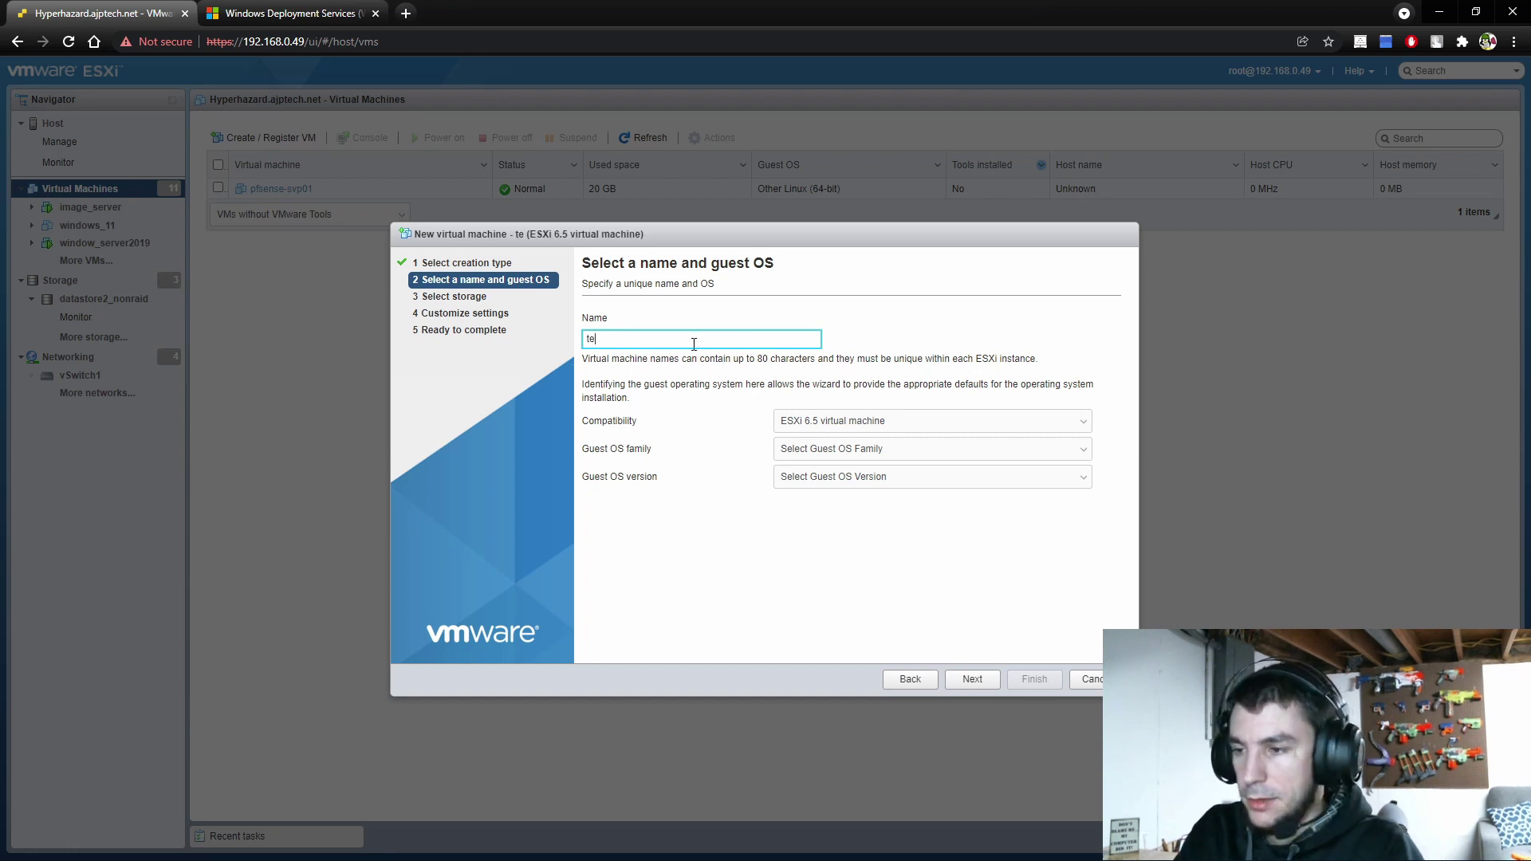
{"action": "type", "text": "stwin11"}
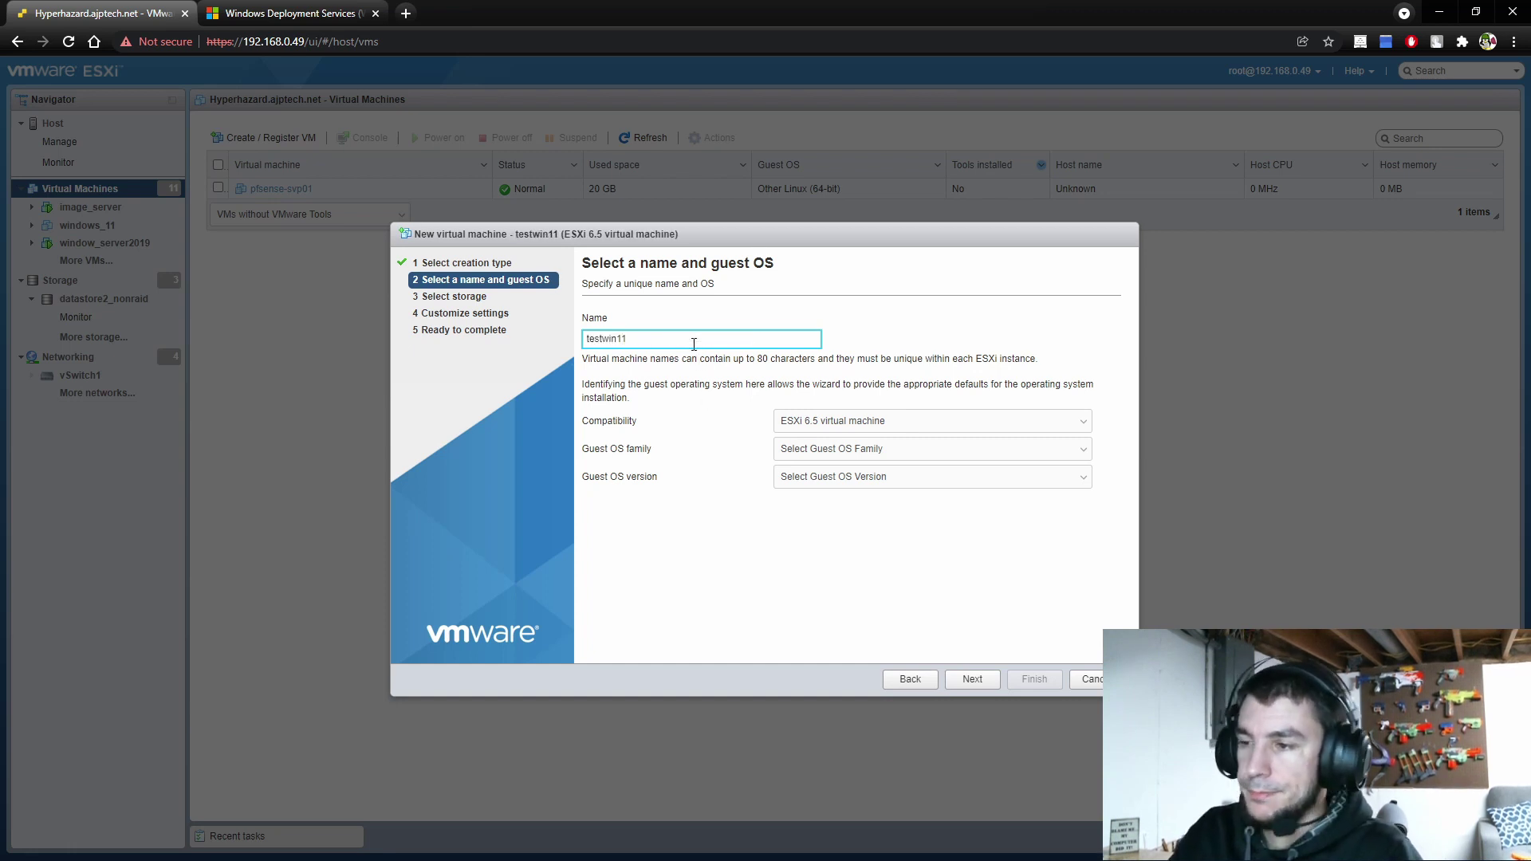
{"action": "left_click", "coordinate": [836, 446]}
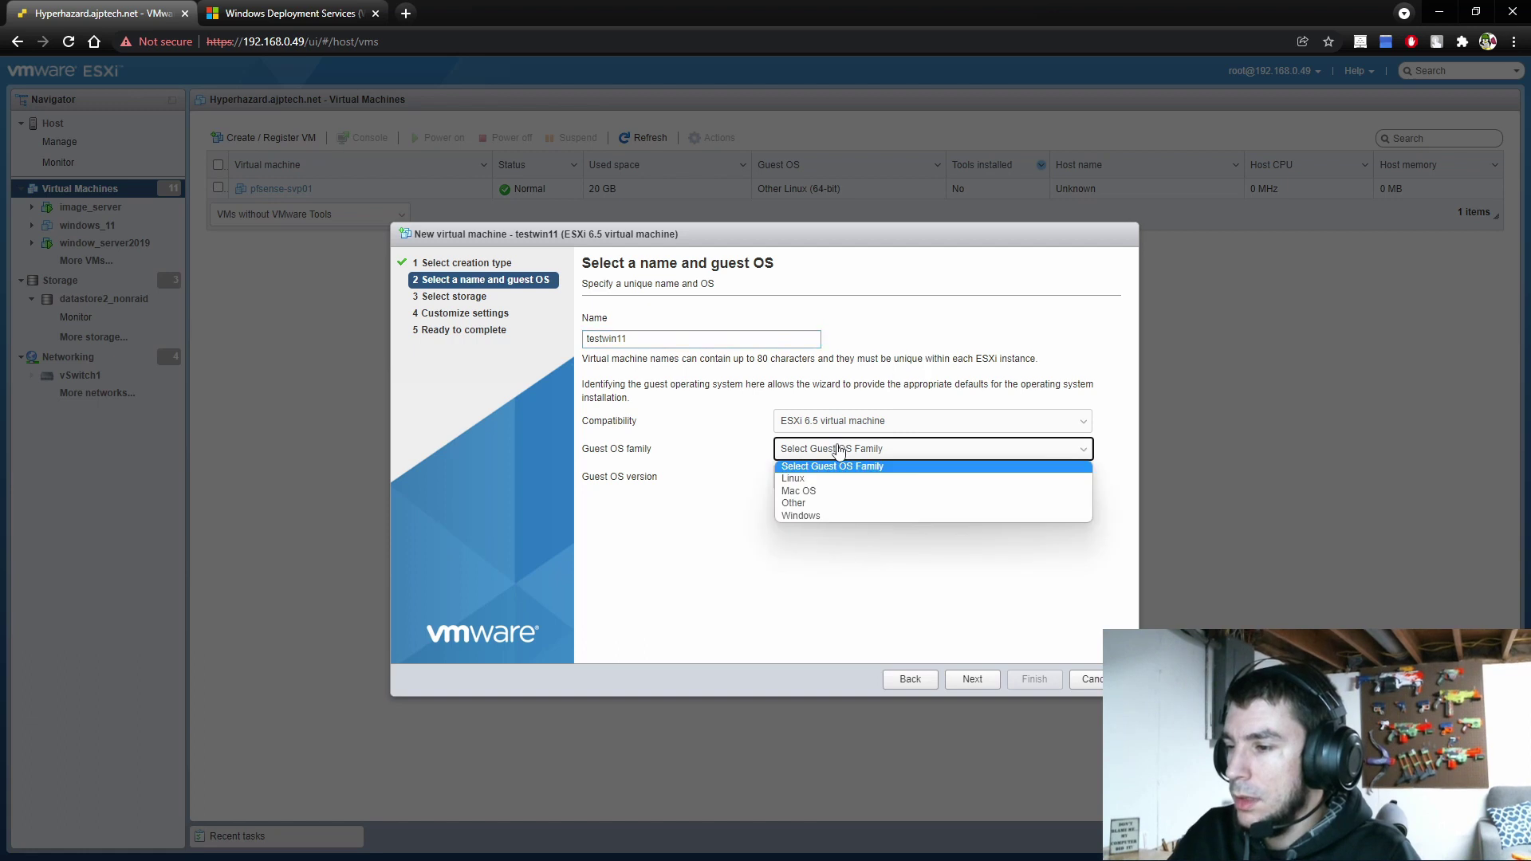
{"action": "left_click", "coordinate": [822, 515]}
{"action": "left_click", "coordinate": [823, 481]}
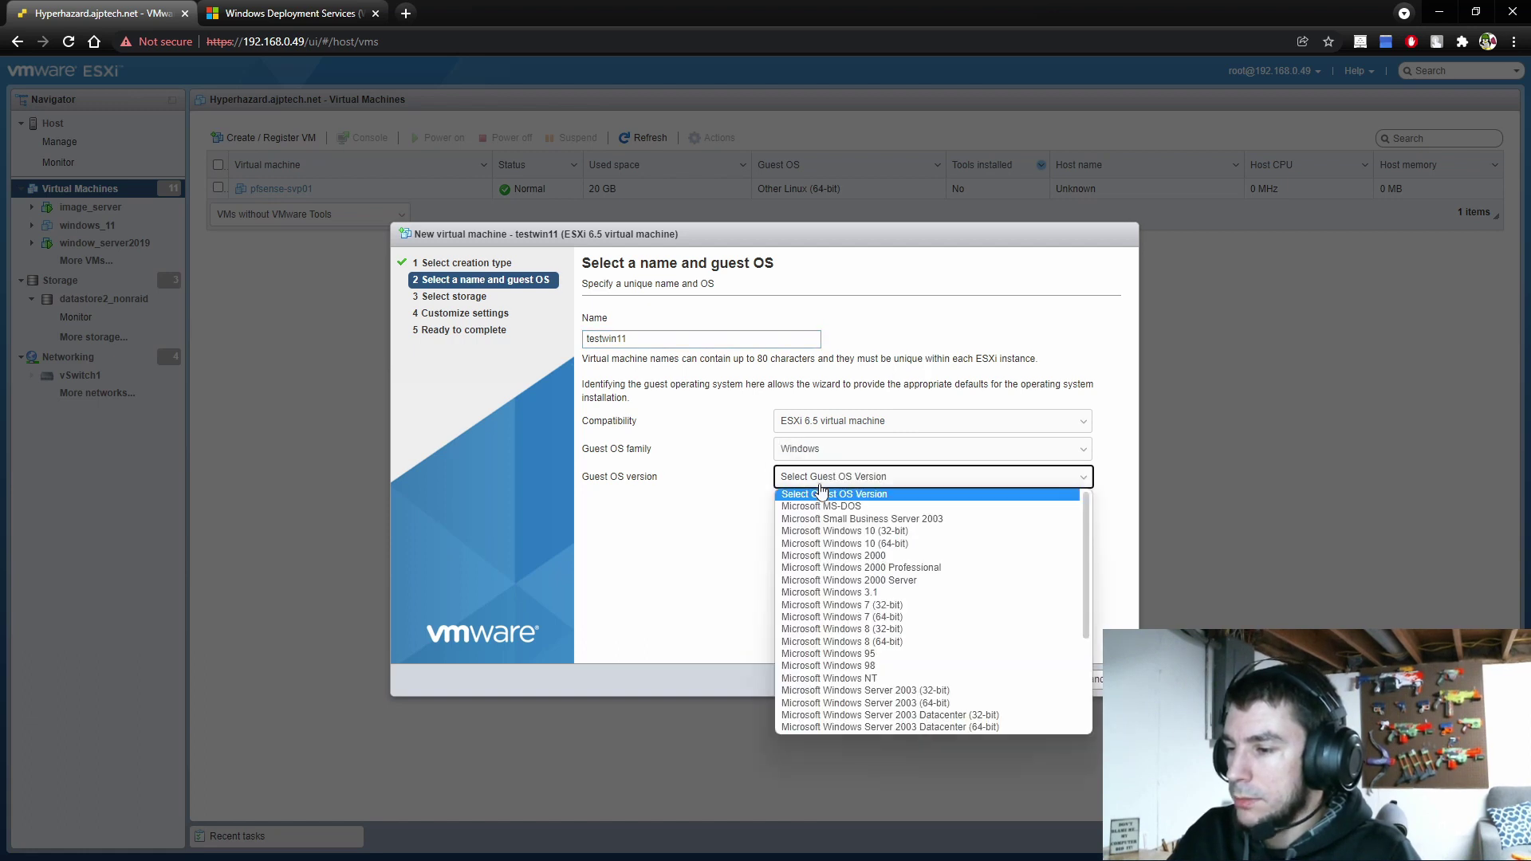
{"action": "left_click", "coordinate": [832, 544]}
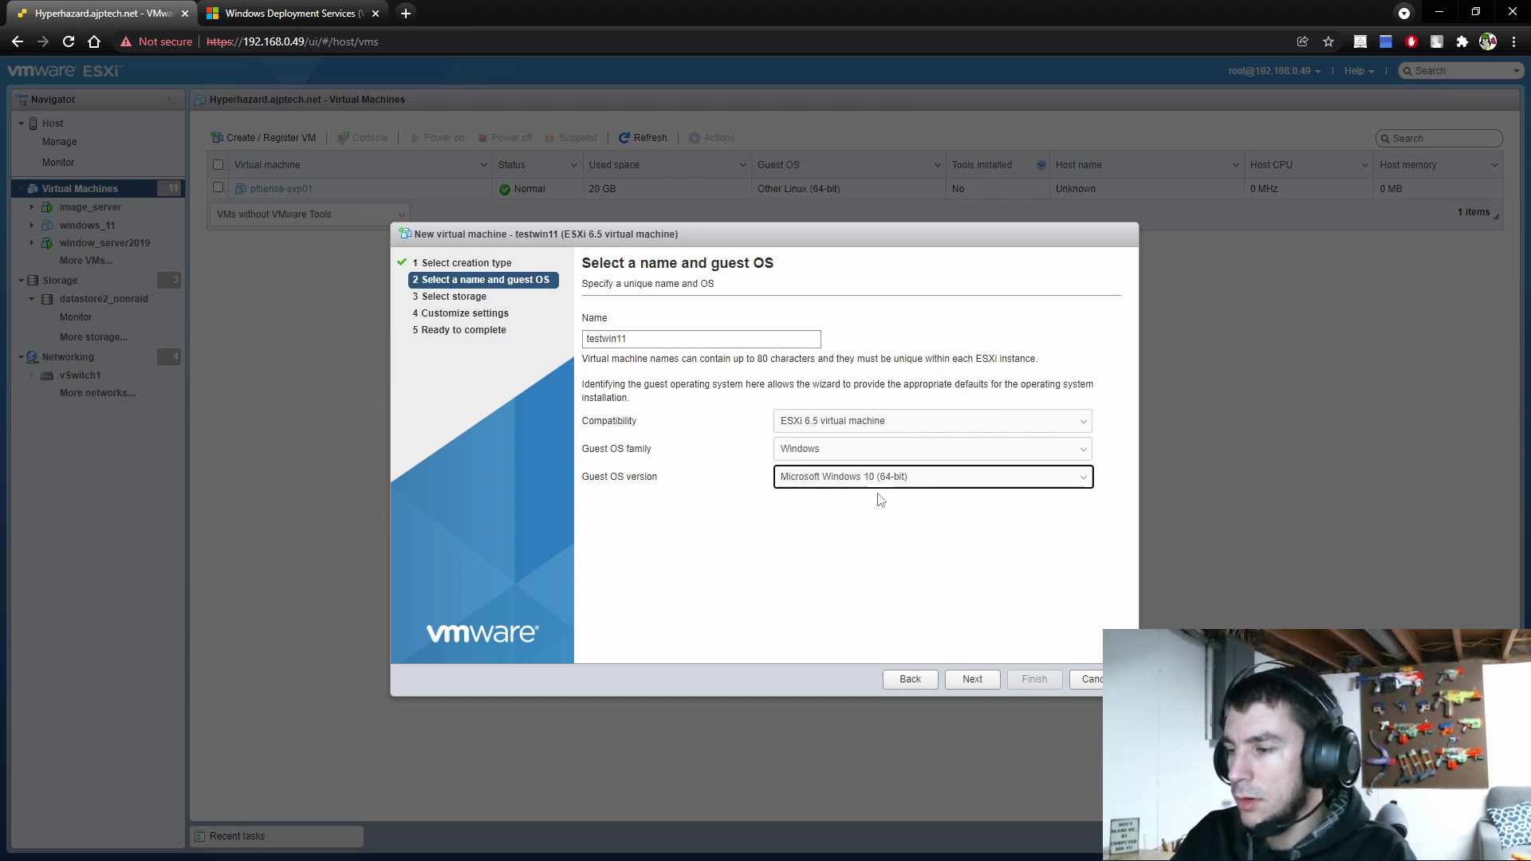
{"action": "left_click", "coordinate": [973, 678]}
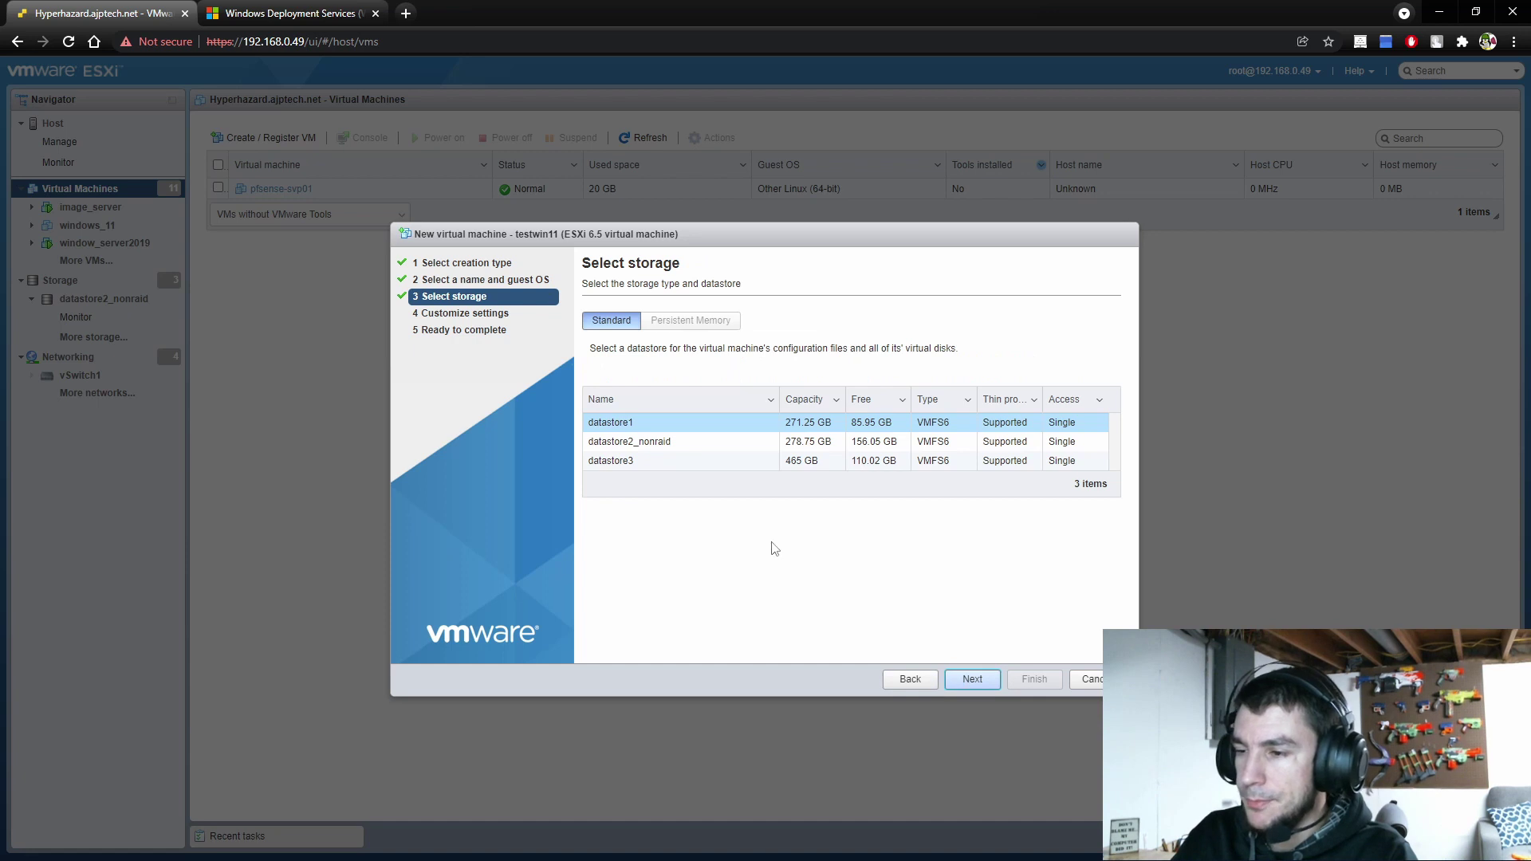
Store the VM on datastore3 and give it 4 CPUs and 8 GB memory.
{"action": "left_click", "coordinate": [741, 462]}
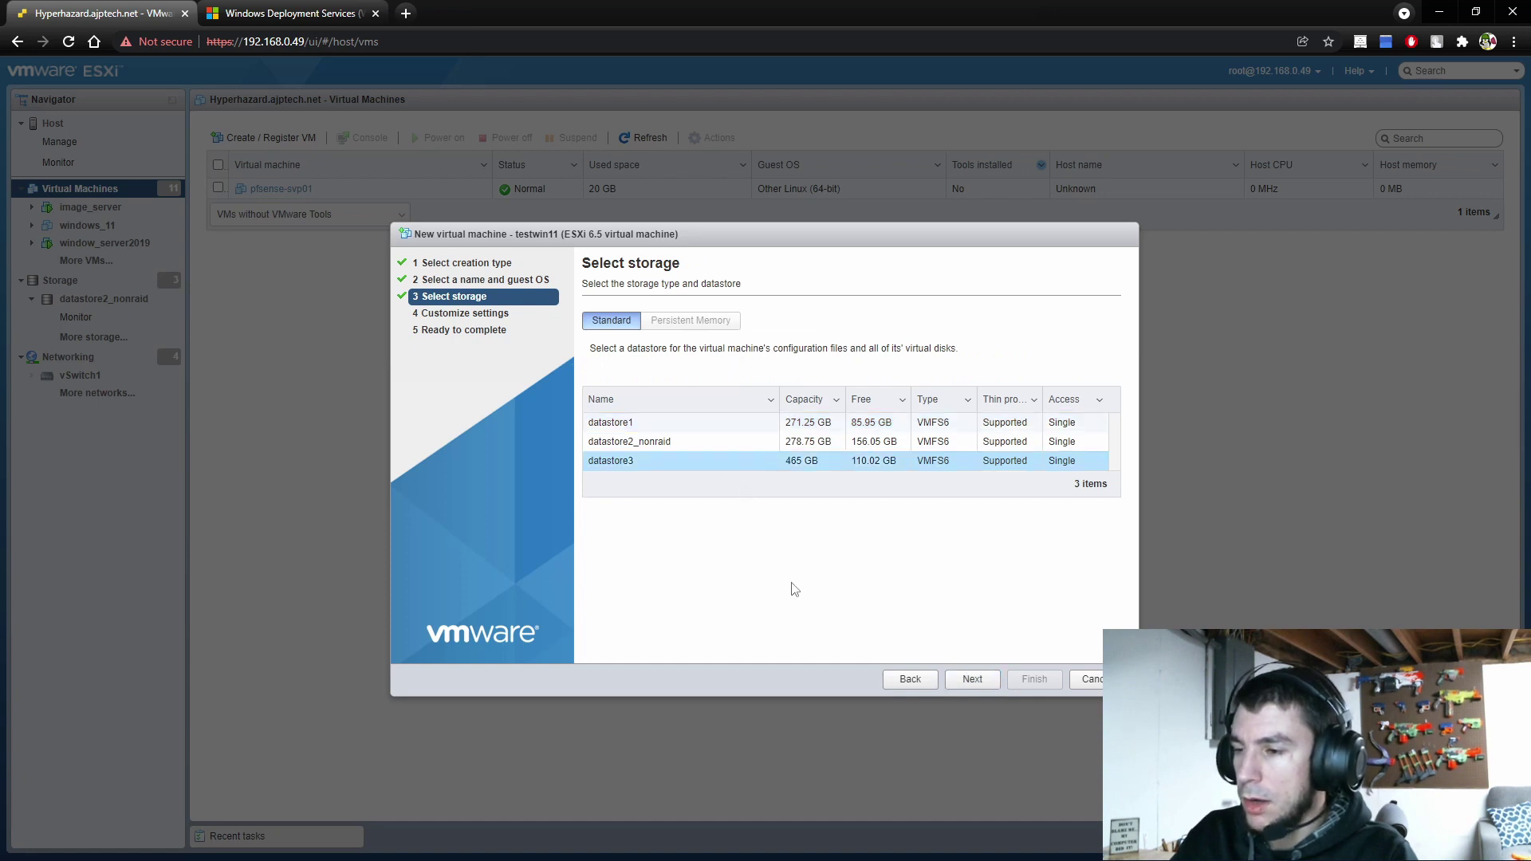
{"action": "left_click", "coordinate": [972, 679]}
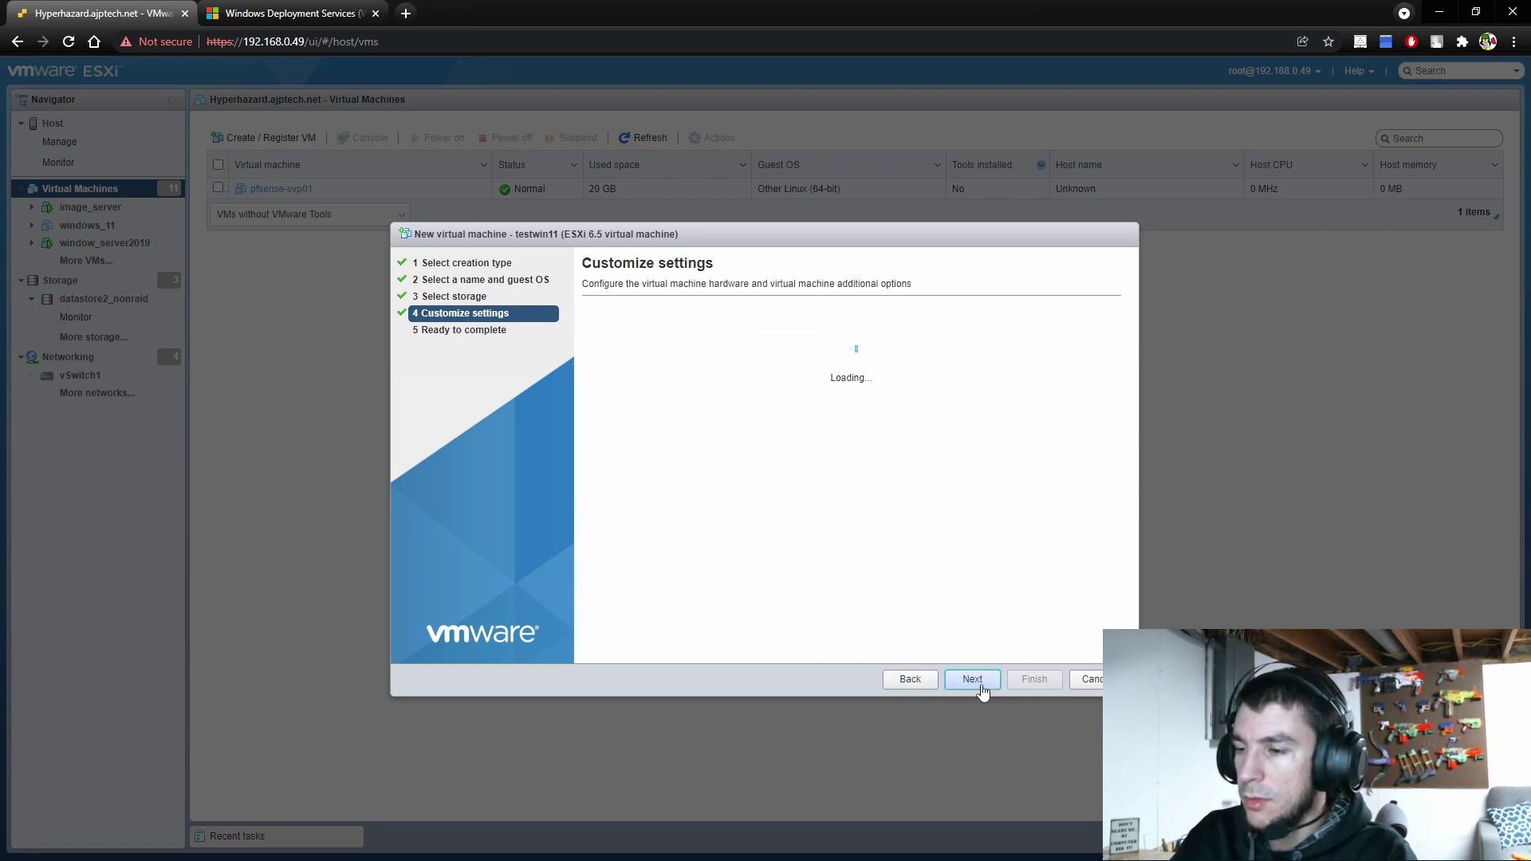
{"action": "left_click", "coordinate": [810, 378]}
{"action": "left_click", "coordinate": [798, 443]}
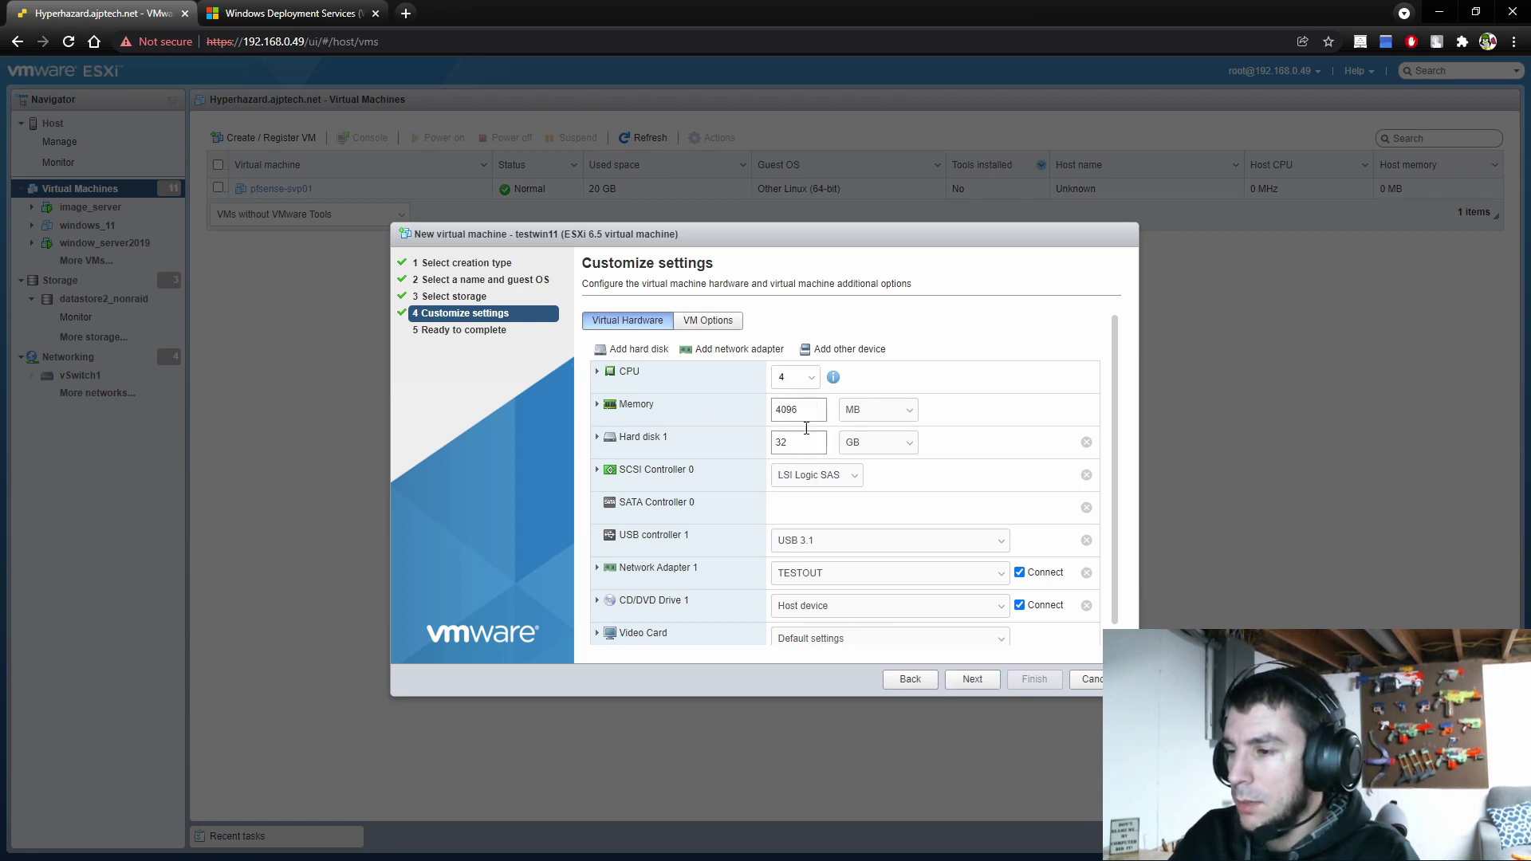
{"action": "double_click", "coordinate": [809, 408]}
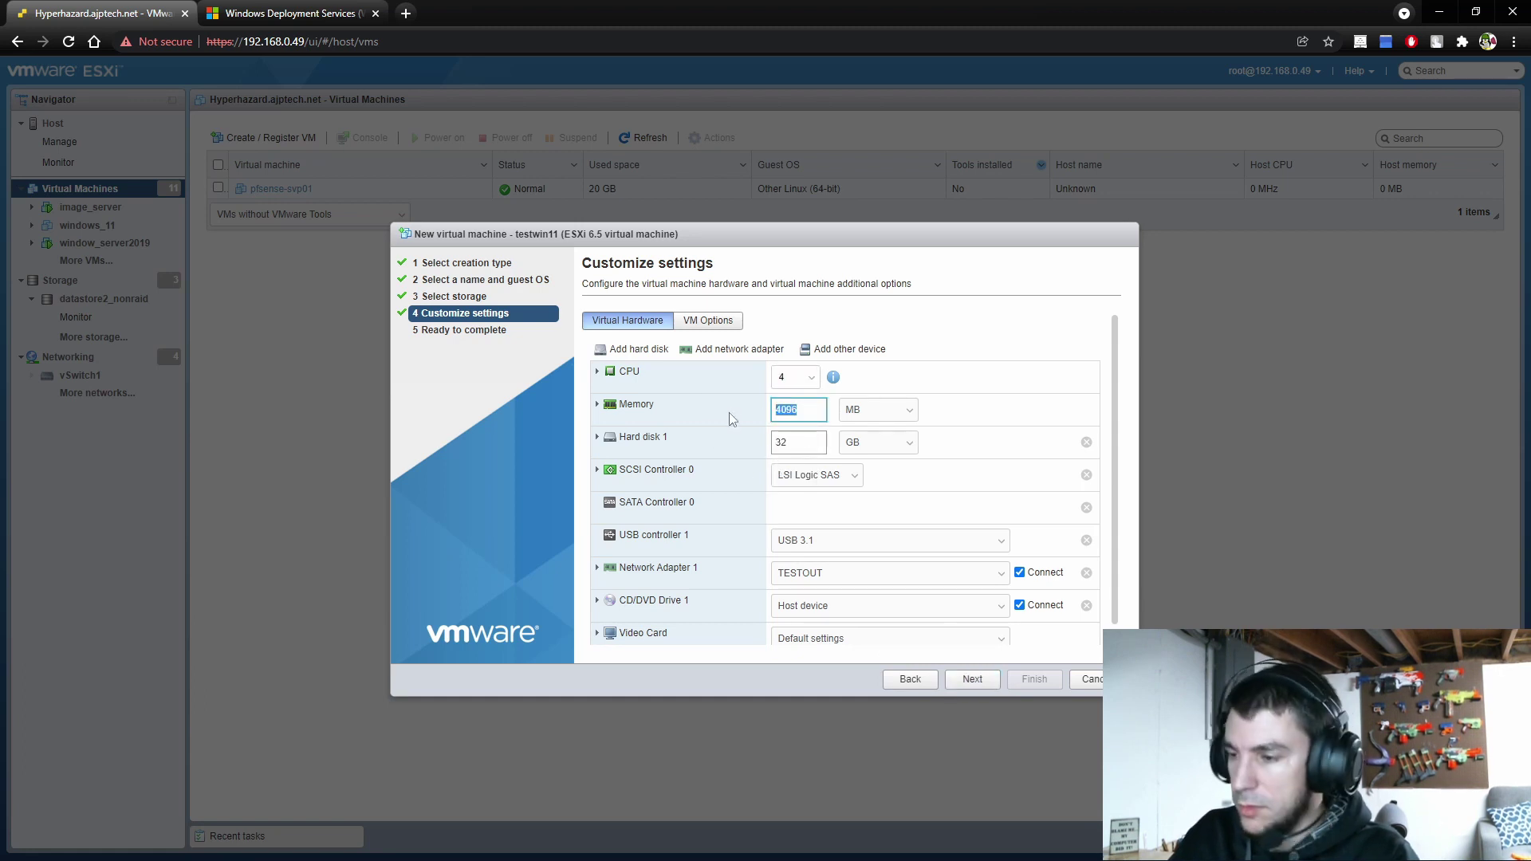
{"action": "type", "text": "8"}
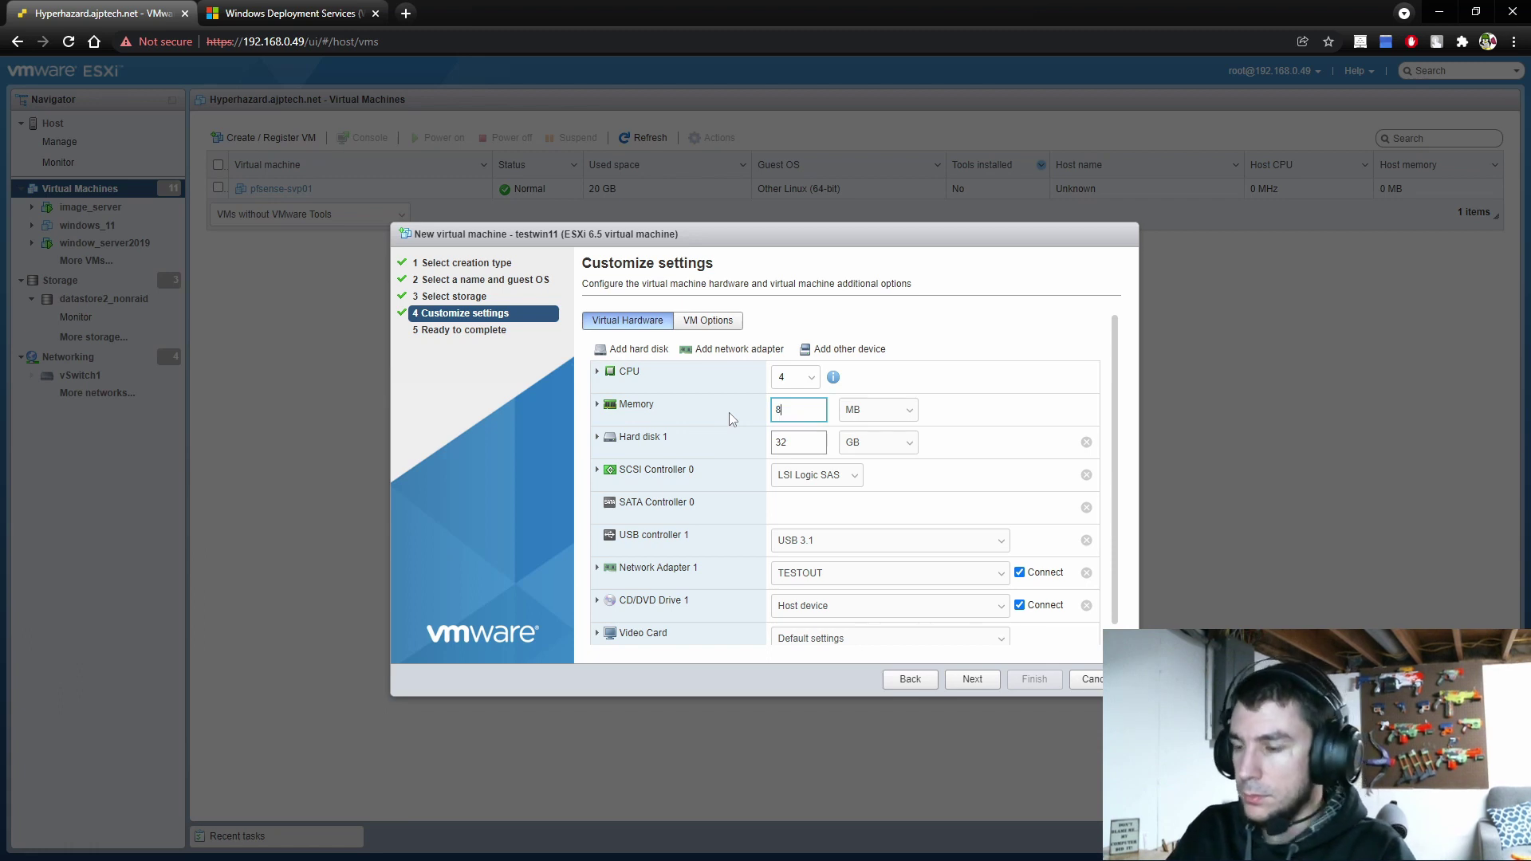
{"action": "left_click", "coordinate": [883, 413]}
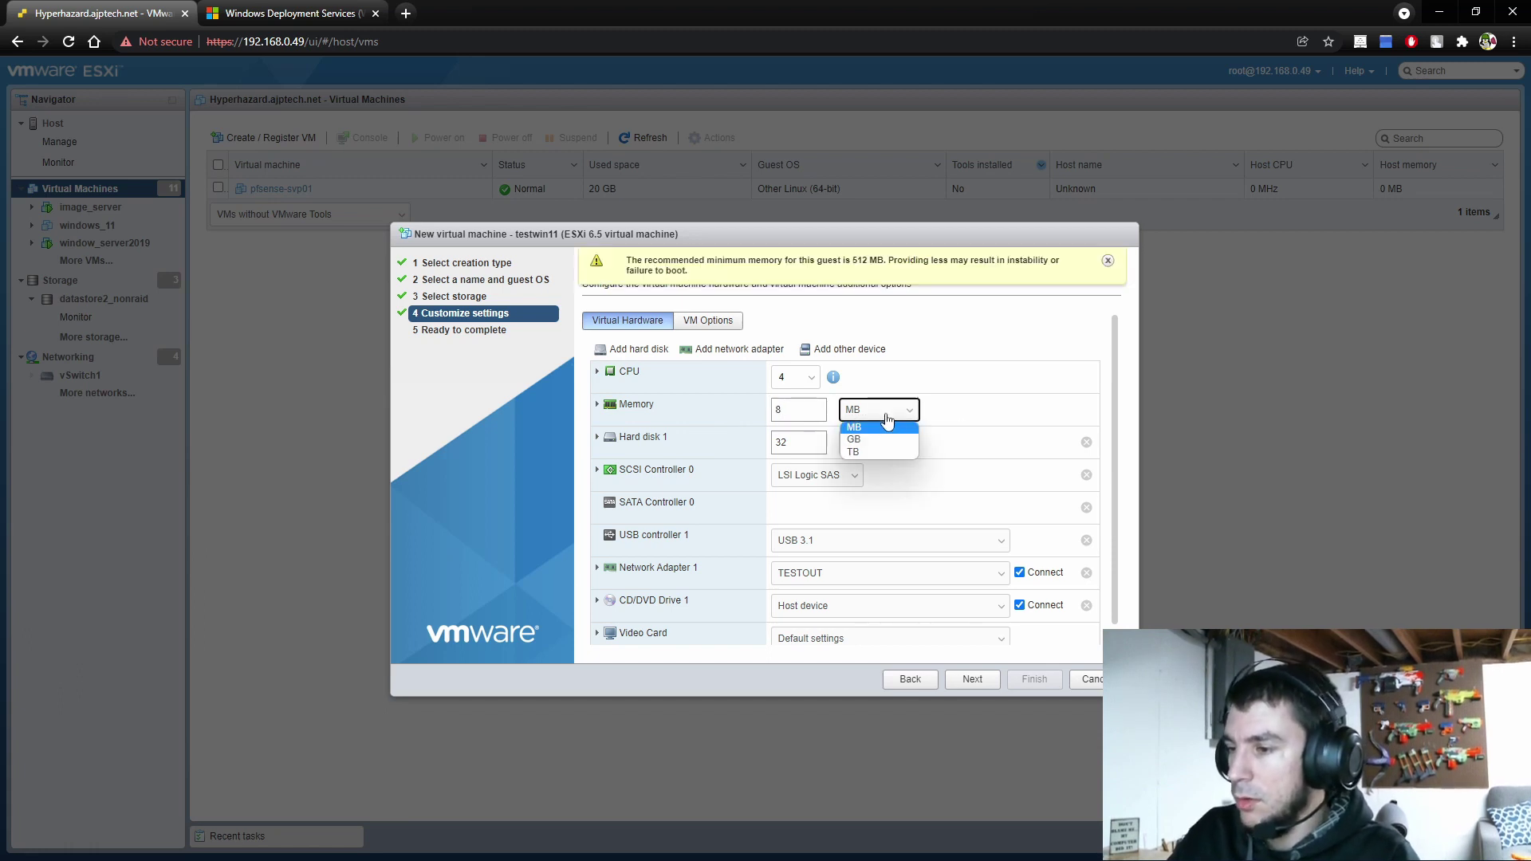
{"action": "left_click", "coordinate": [888, 441]}
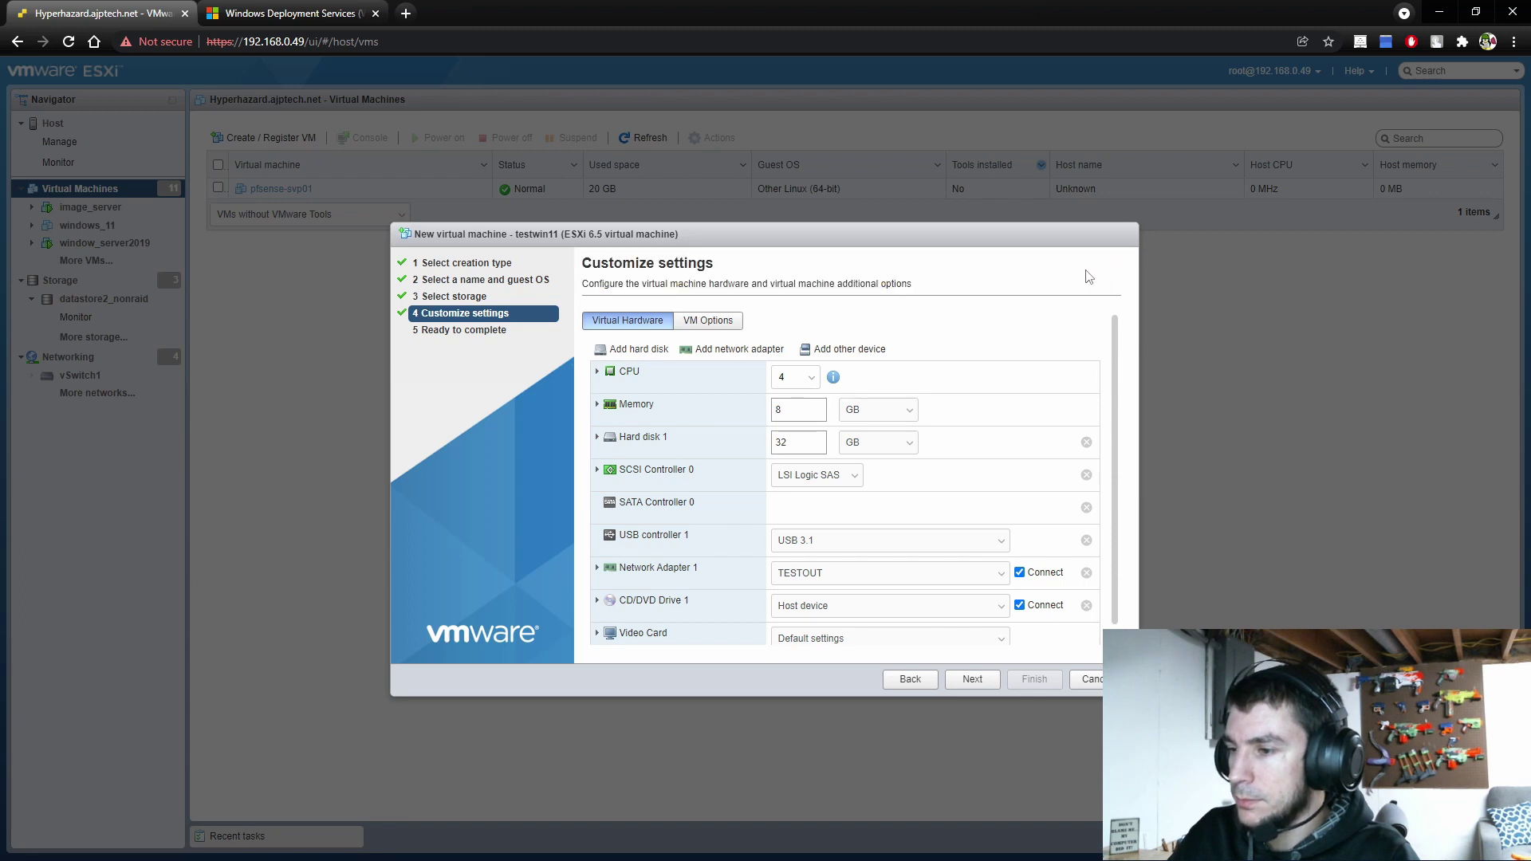
Set a 70 GB hard disk and a VMware Paravirtual SCSI controller, then finish creation.
{"action": "key", "text": "Tab"}
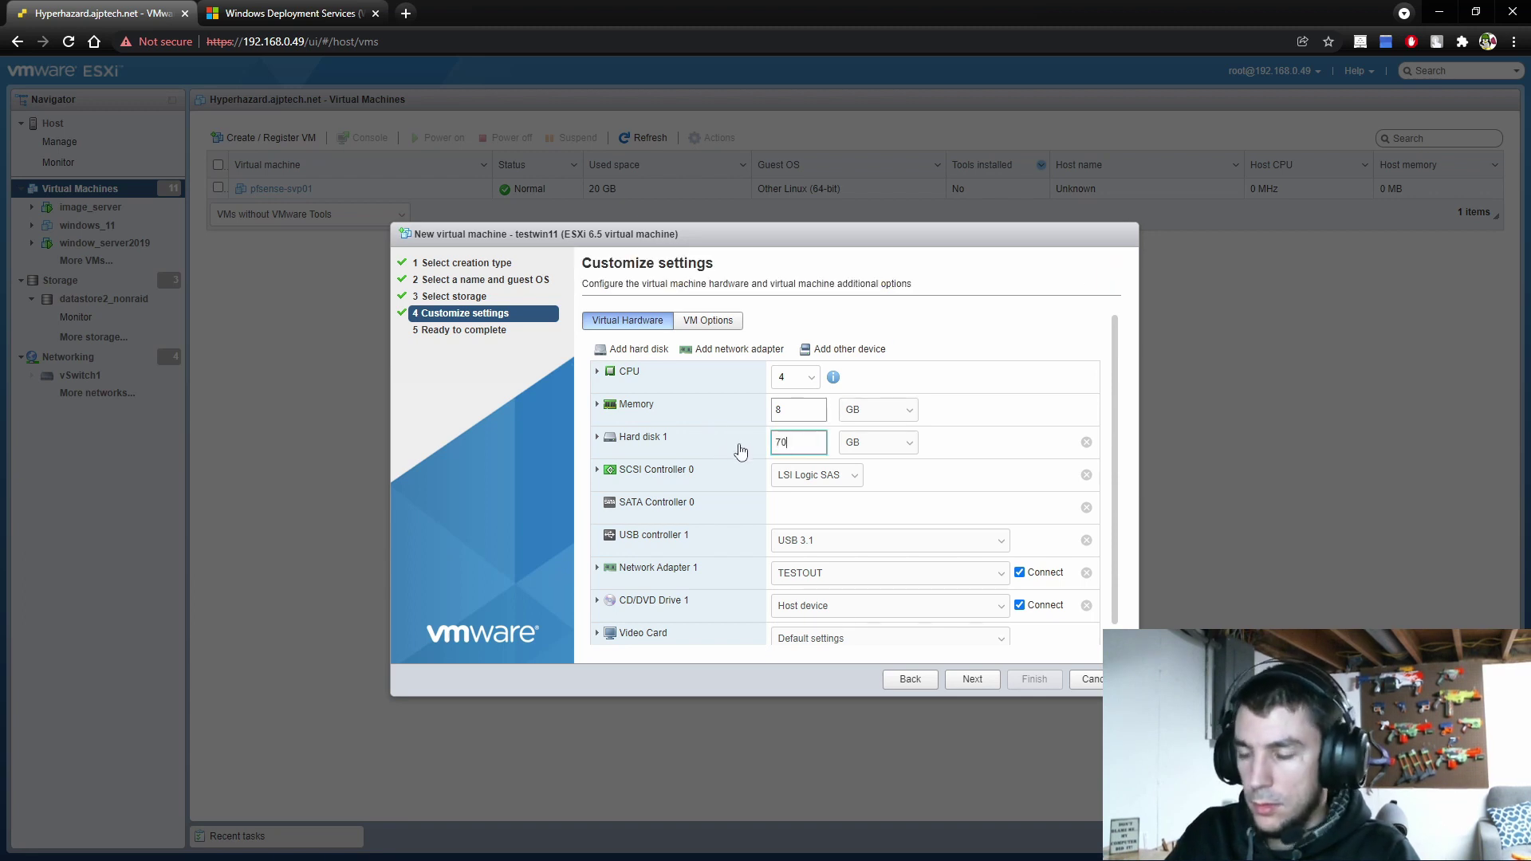
{"action": "type", "text": "70"}
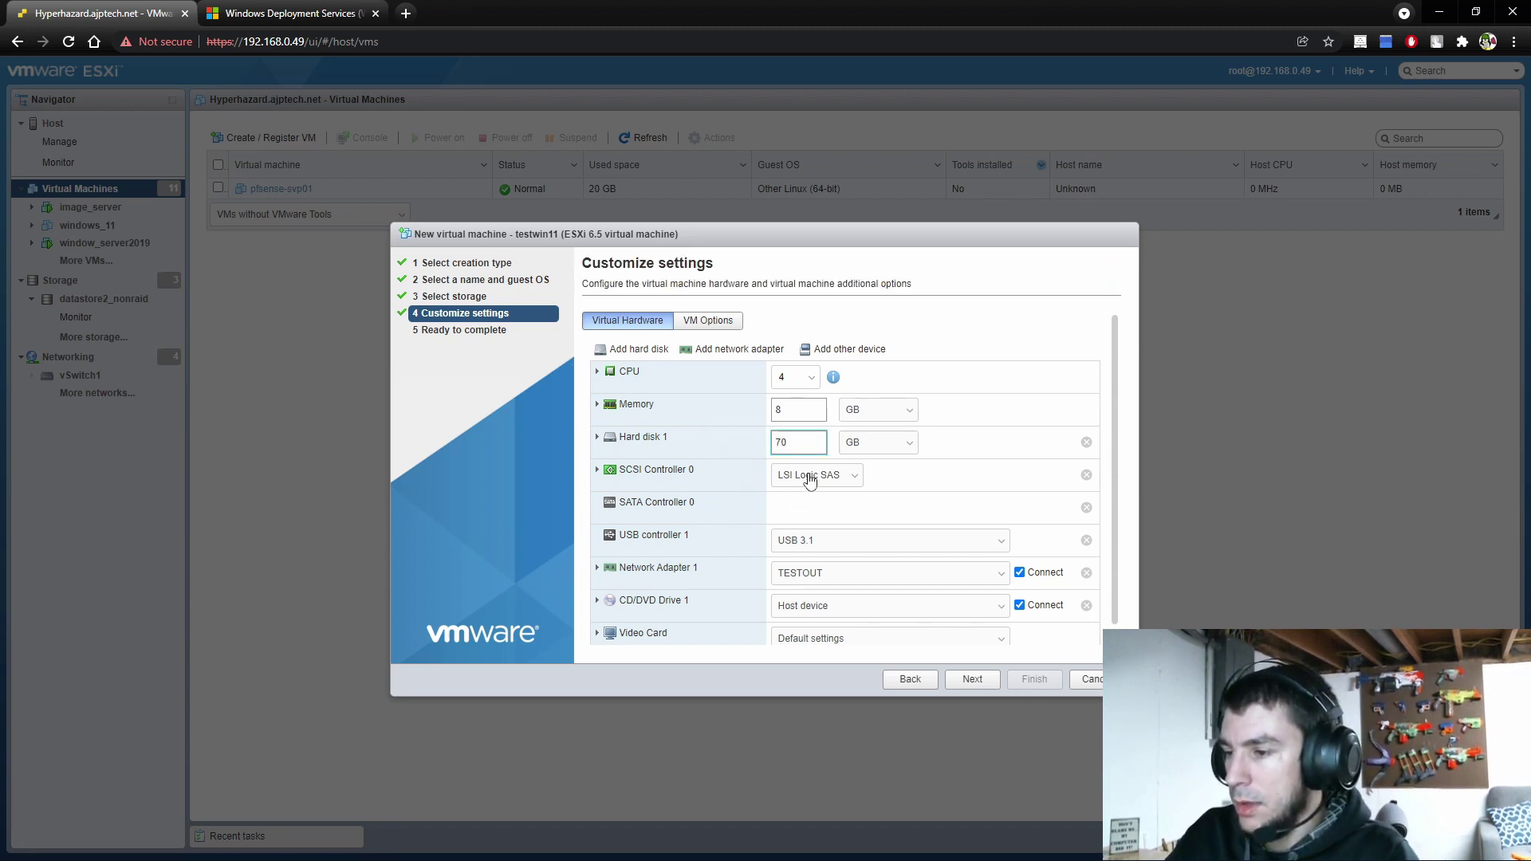
{"action": "left_click", "coordinate": [811, 477]}
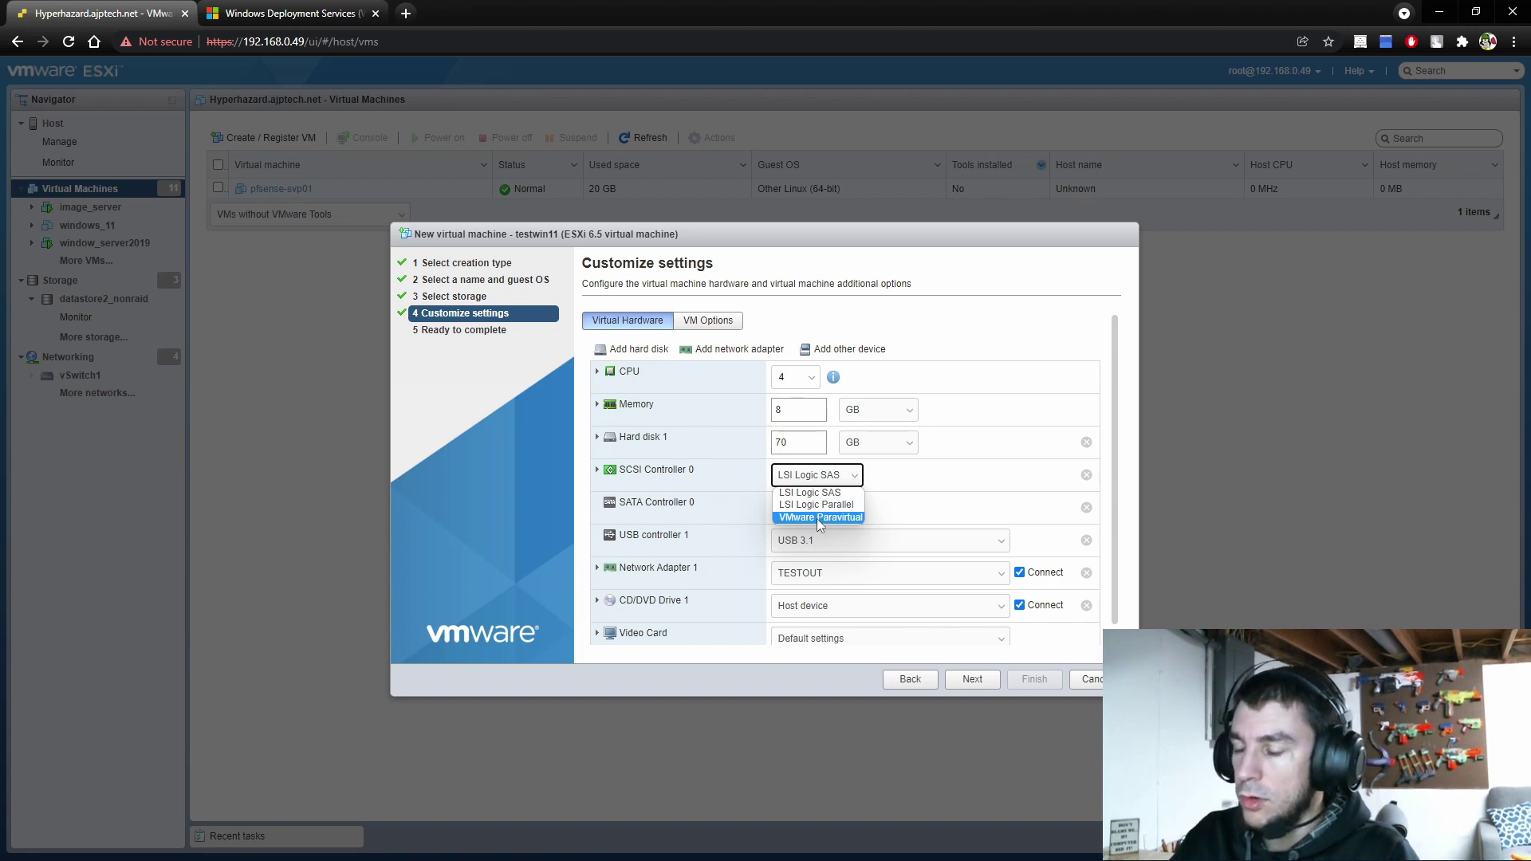
{"action": "left_click", "coordinate": [820, 518]}
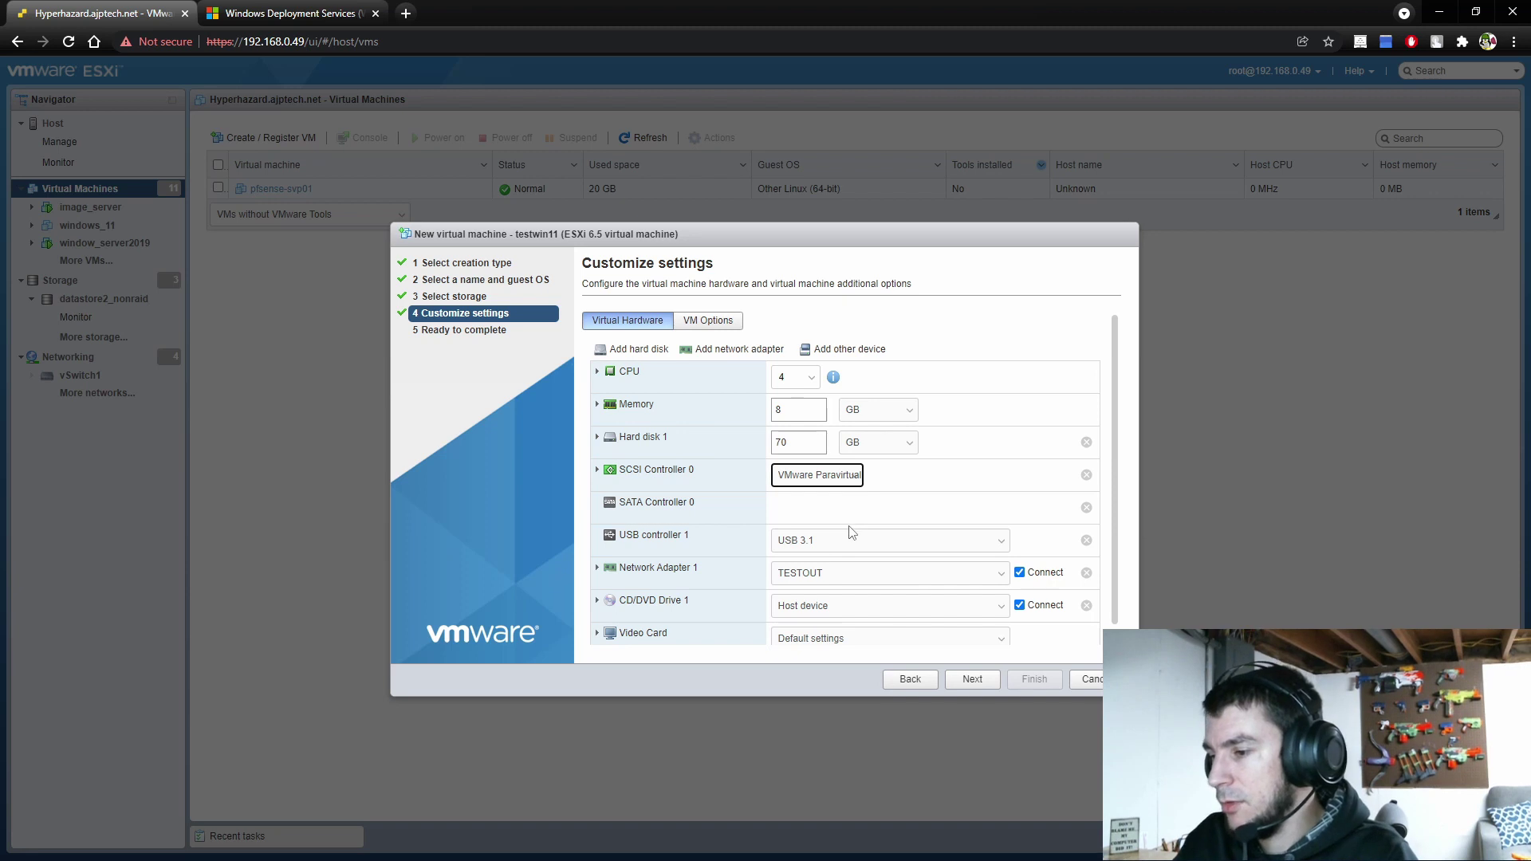
{"action": "scroll", "coordinate": [849, 530], "scroll_direction": "down", "scroll_amount": 1}
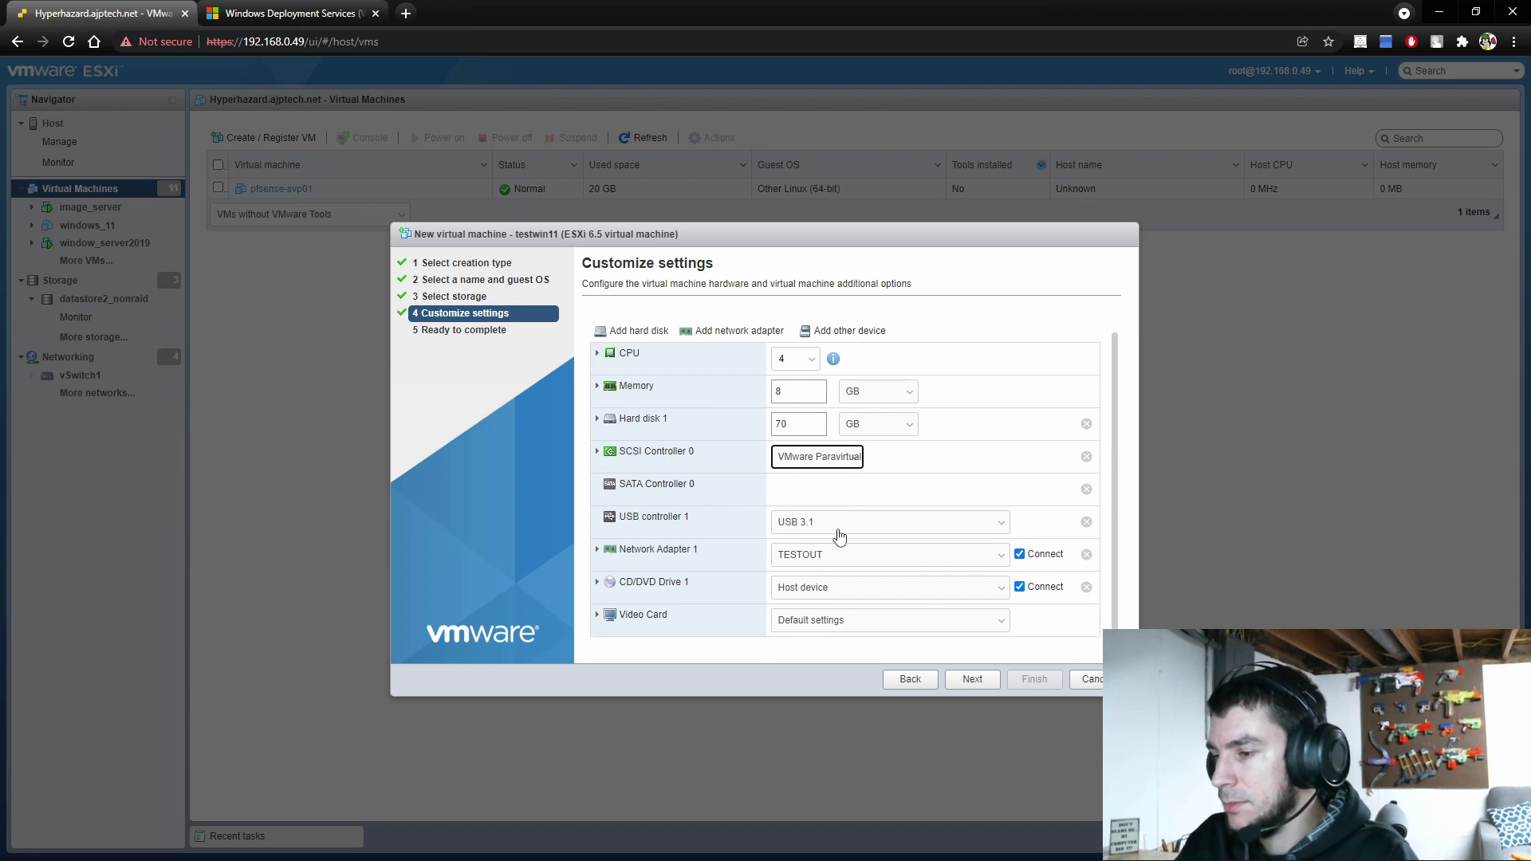
{"action": "left_click", "coordinate": [969, 680]}
{"action": "left_click", "coordinate": [1033, 680]}
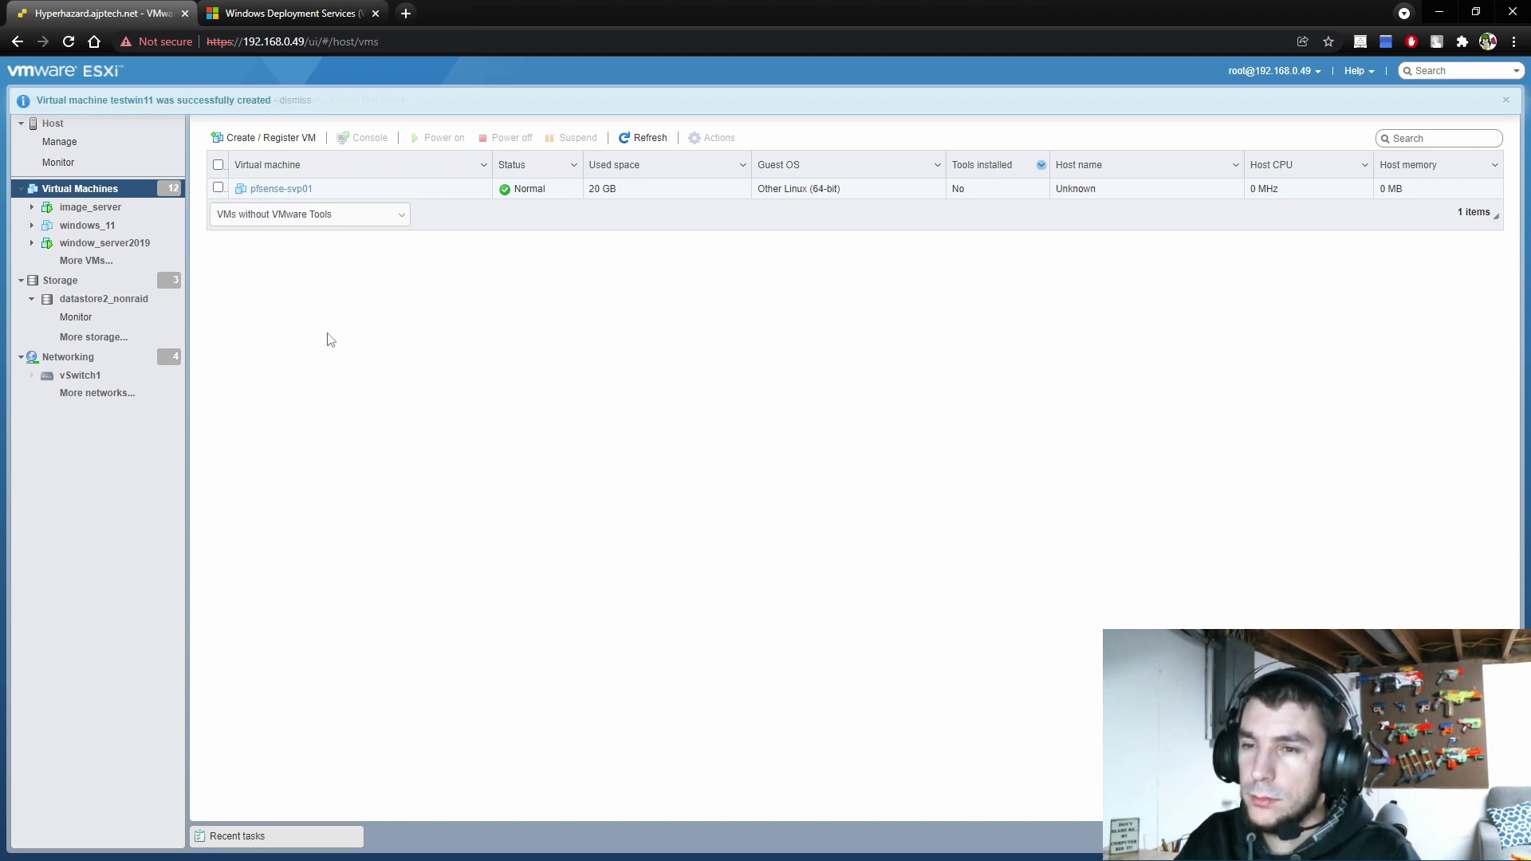
Power on testwin11 from the powered-off VM list and network-boot it with F12.
{"action": "left_click", "coordinate": [292, 221]}
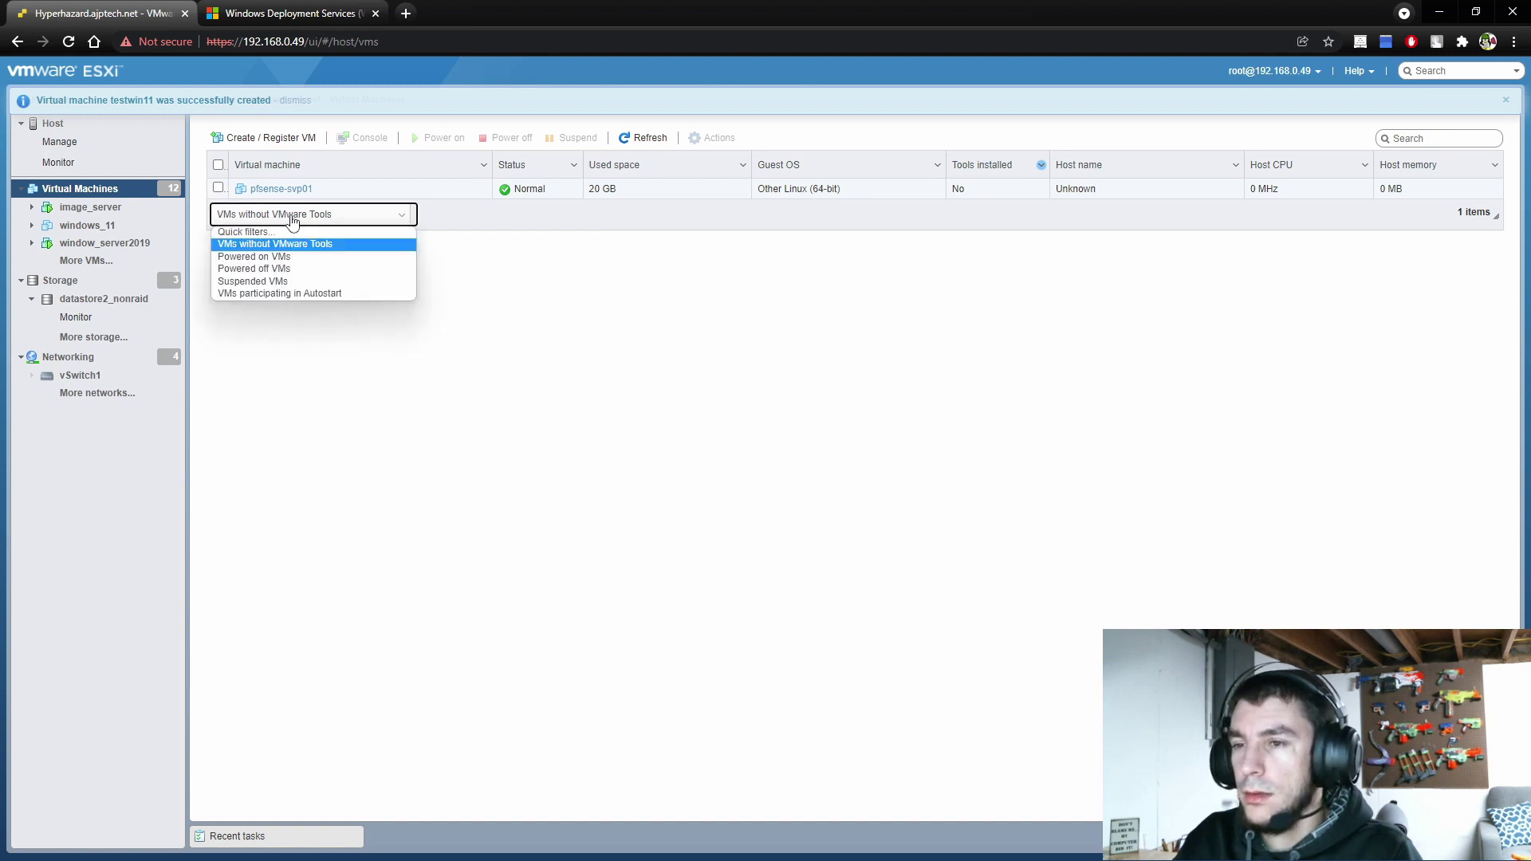
{"action": "left_click", "coordinate": [319, 268]}
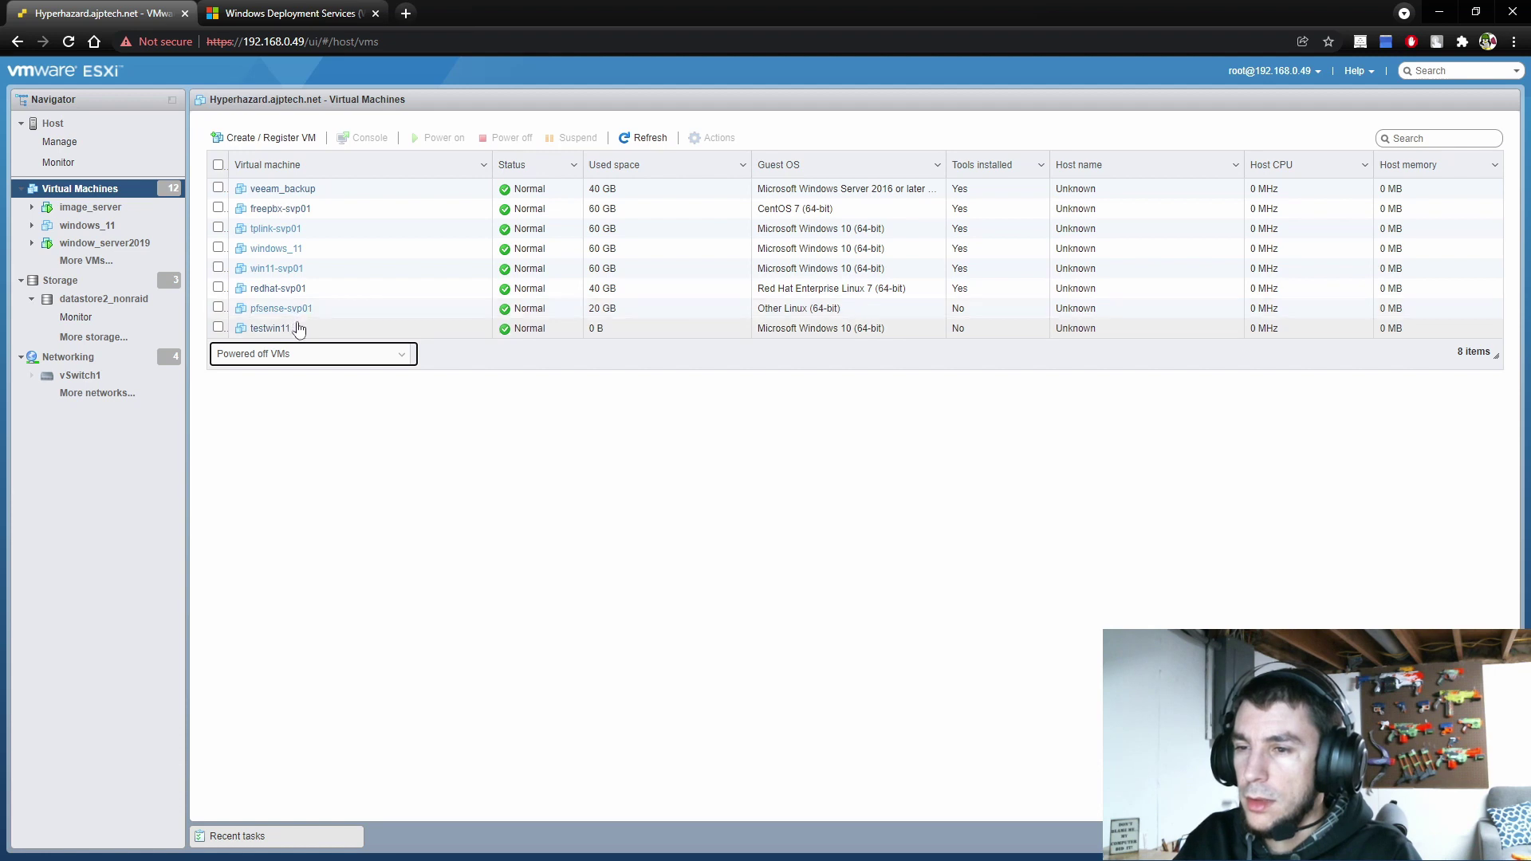
{"action": "left_click", "coordinate": [270, 328]}
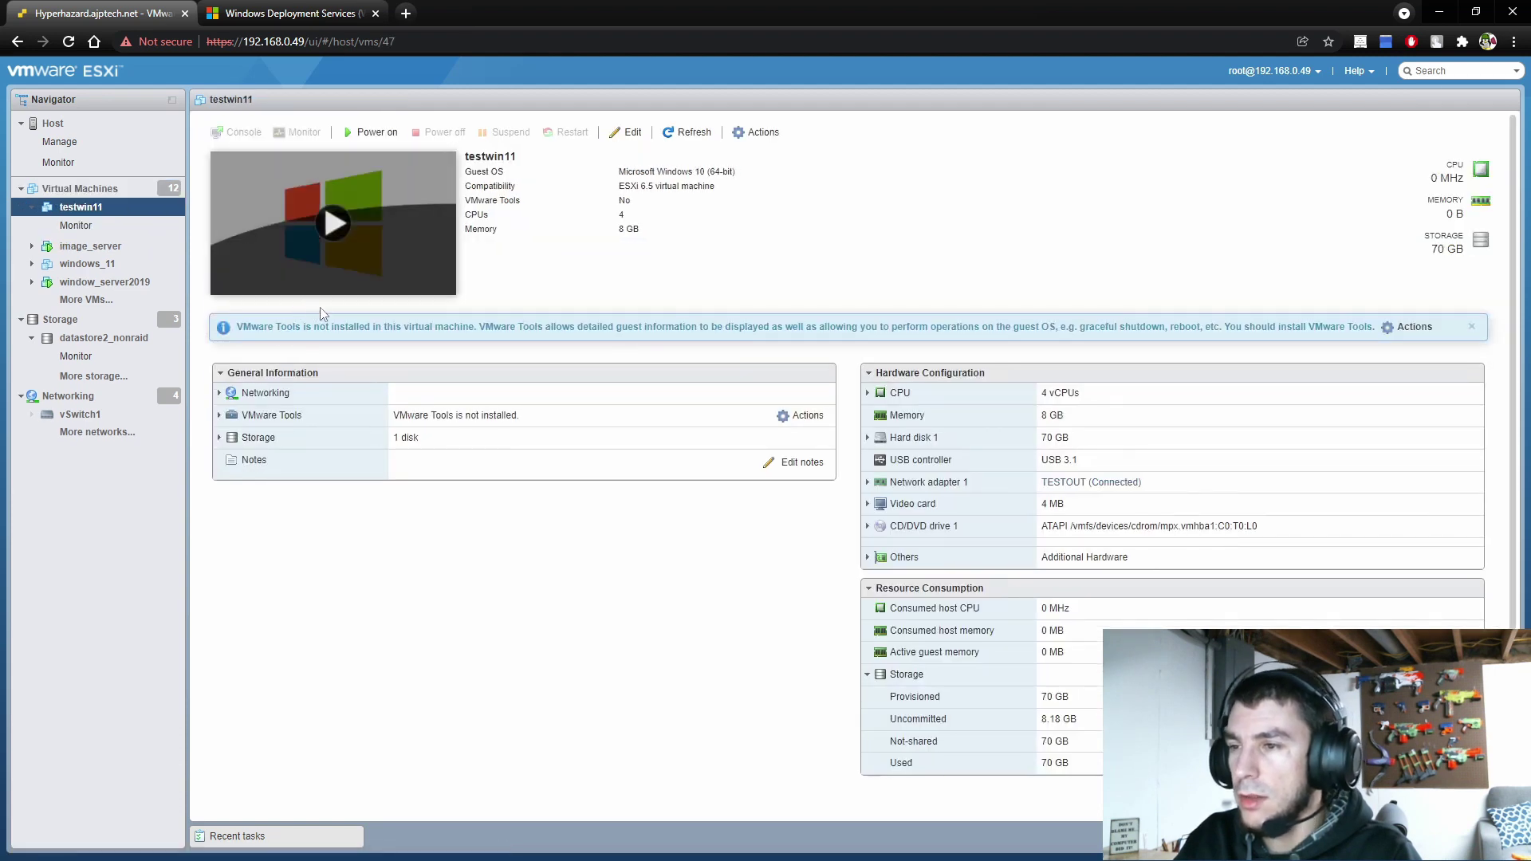
{"action": "left_click", "coordinate": [333, 236]}
{"action": "key", "text": "F12"}
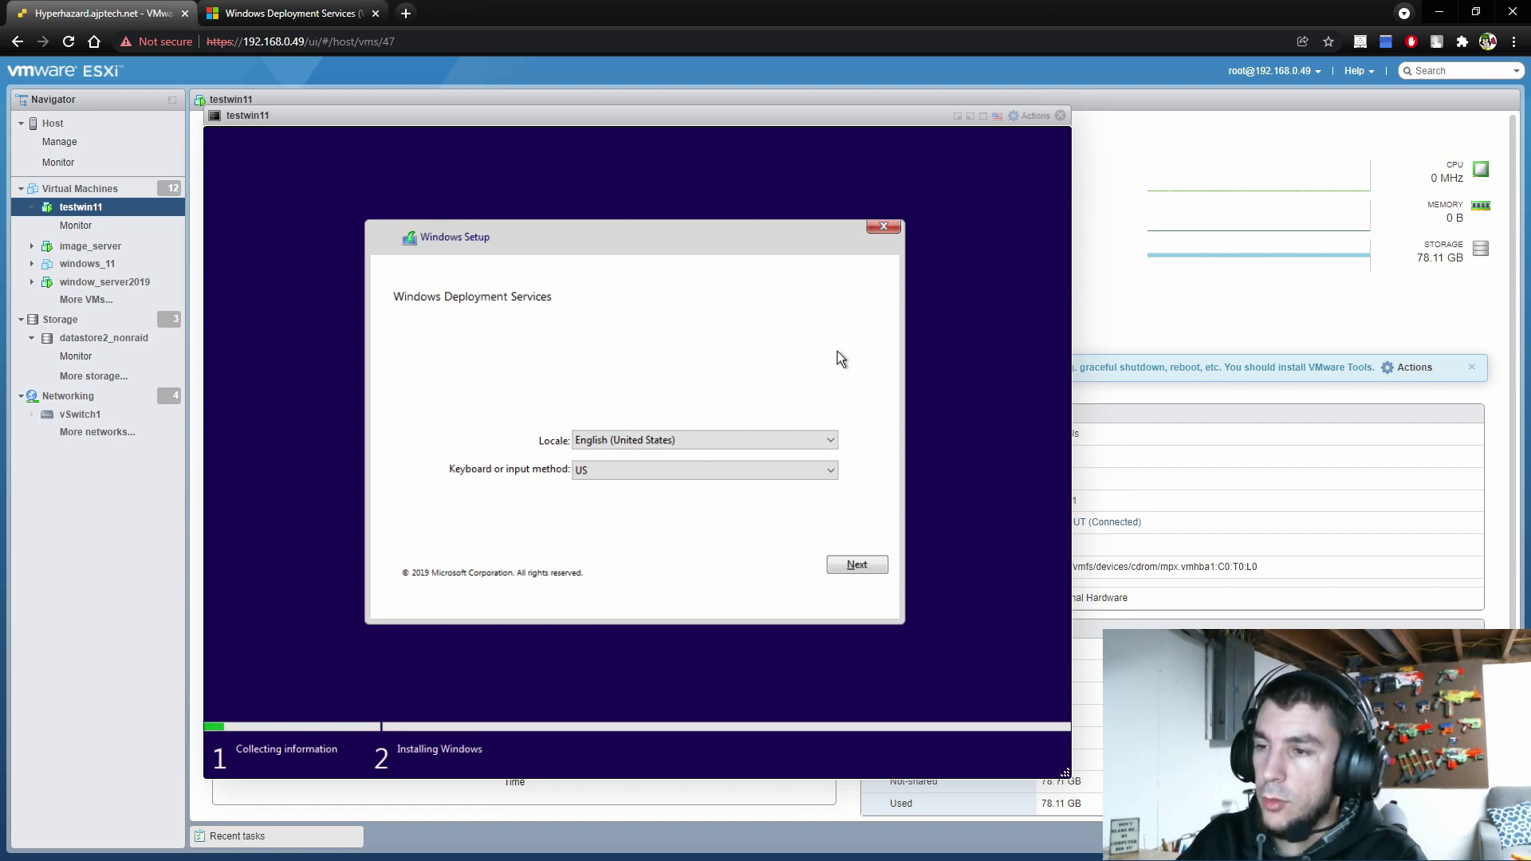
Sign in to the deployment server with the domain user's credentials and choose Windows 10 Pro.
{"action": "left_click", "coordinate": [849, 565]}
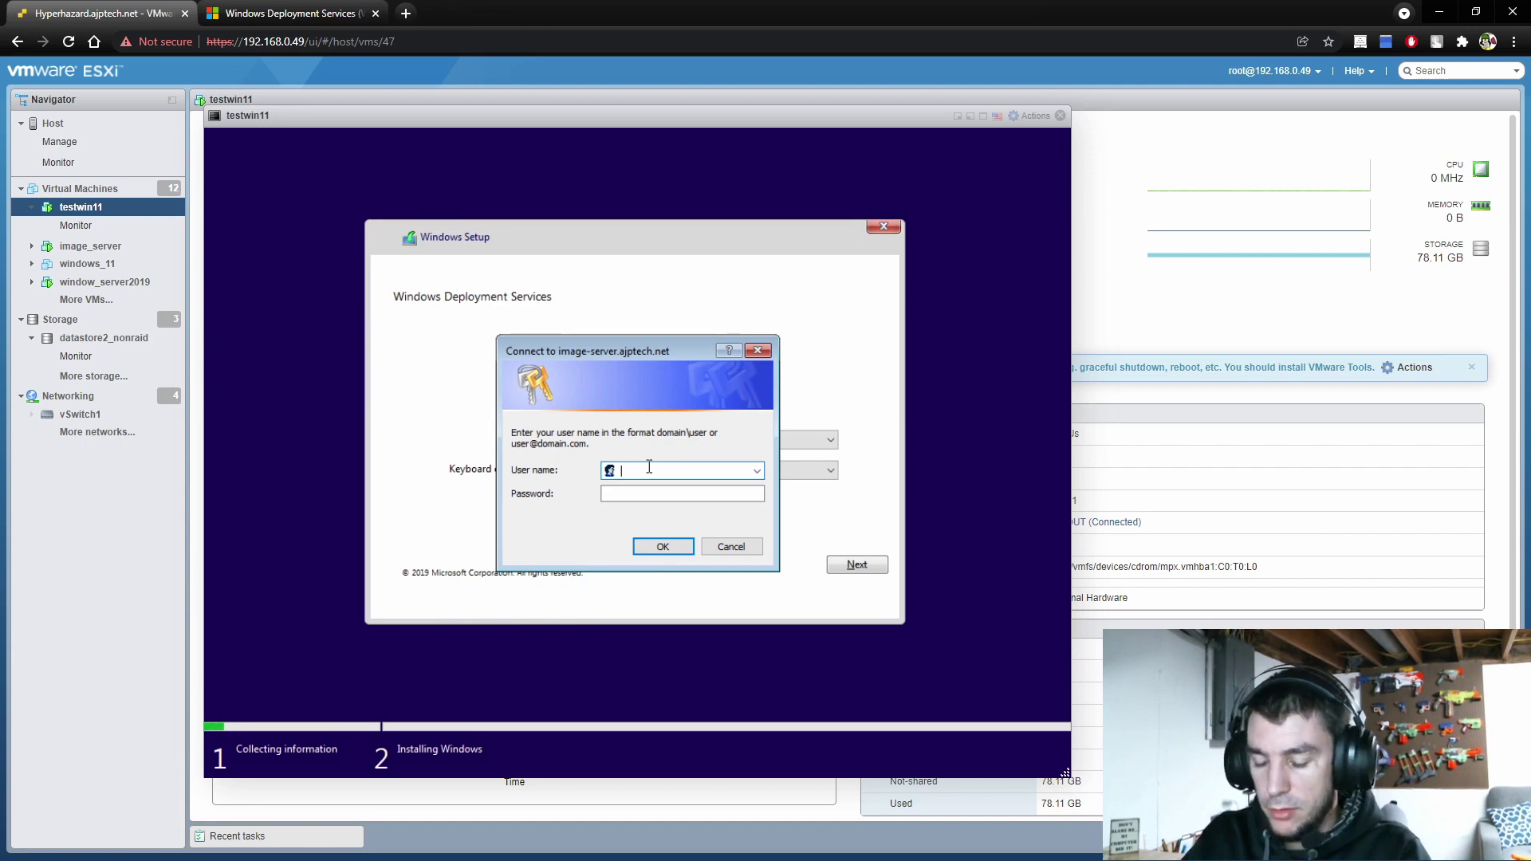
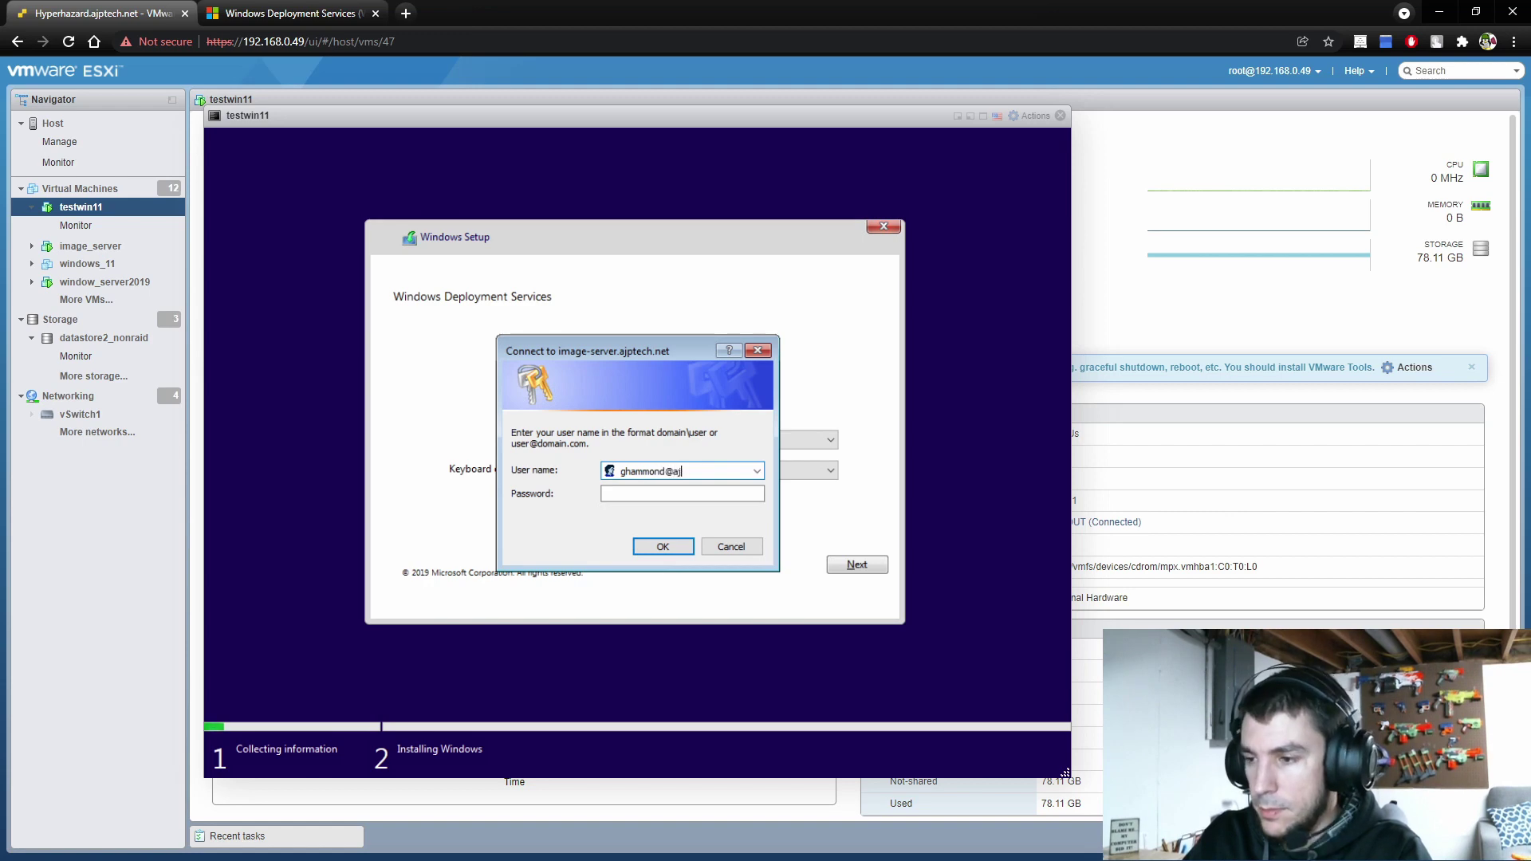
{"action": "type", "text": "********"}
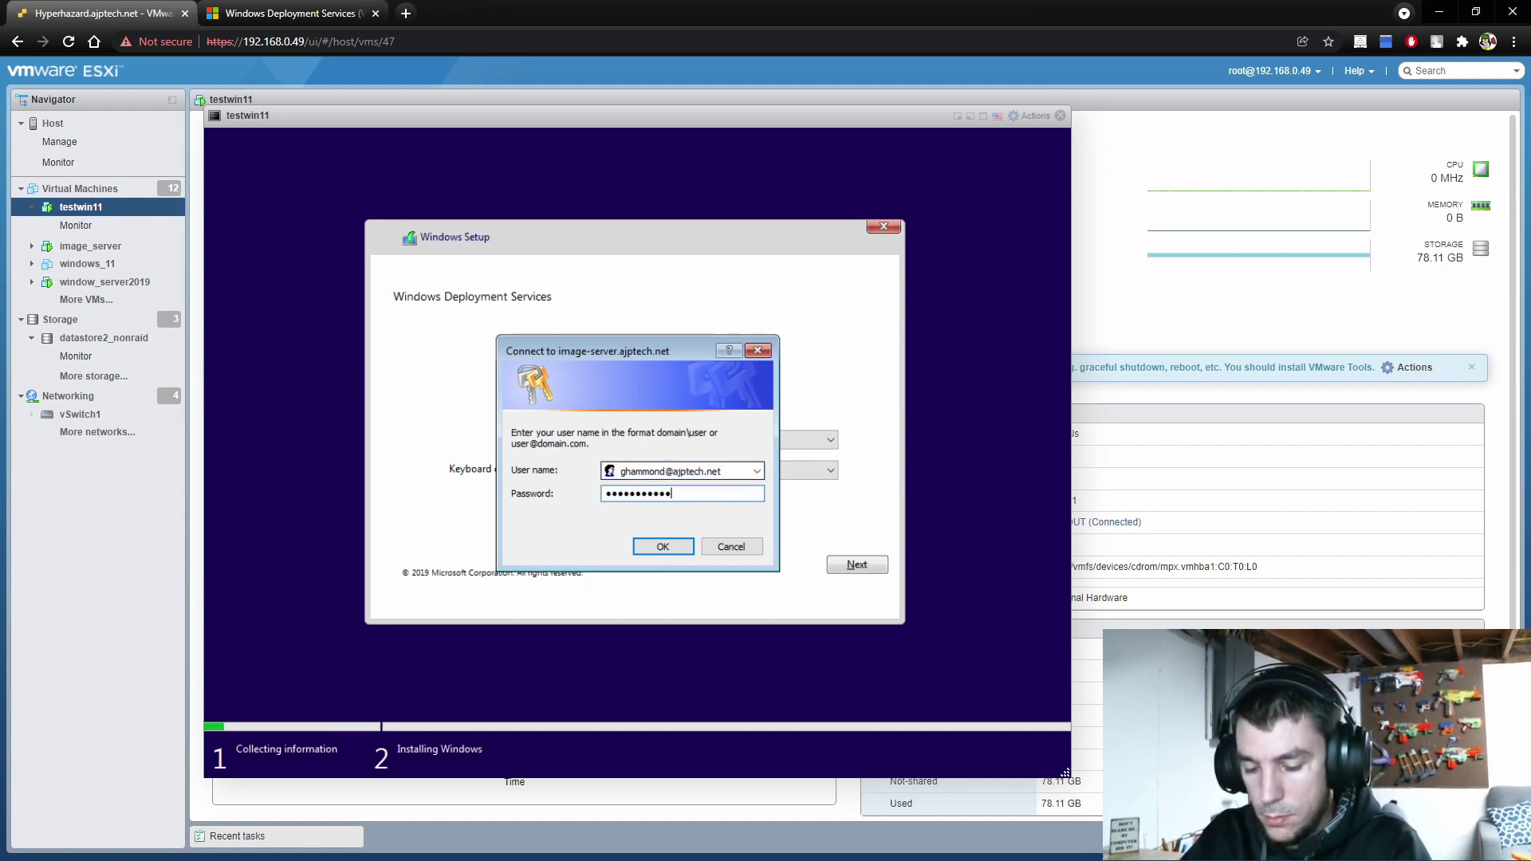
{"action": "key", "text": "Return"}
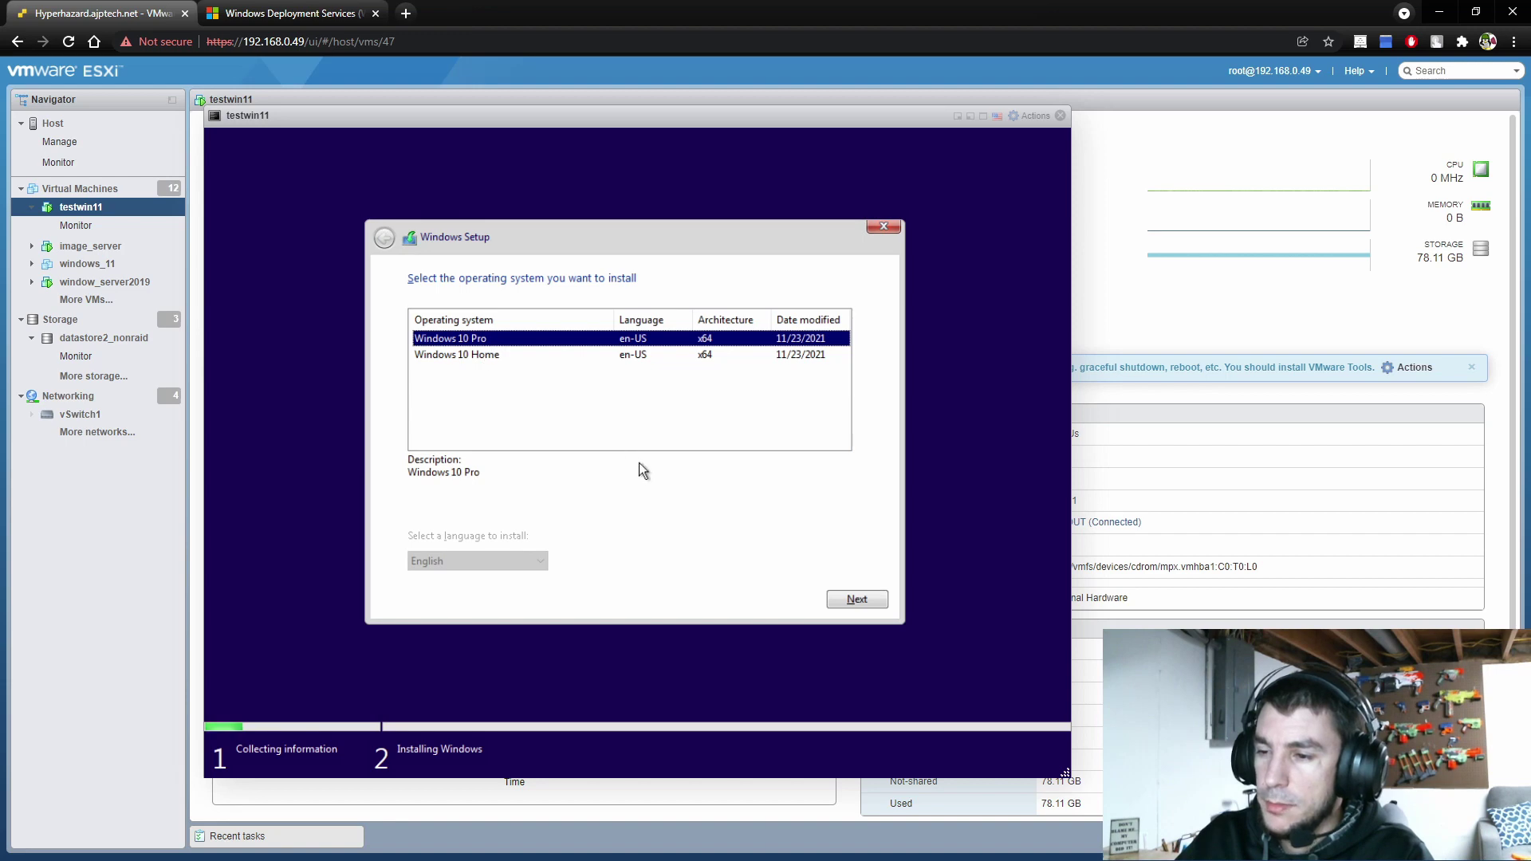
{"action": "left_click", "coordinate": [867, 599]}
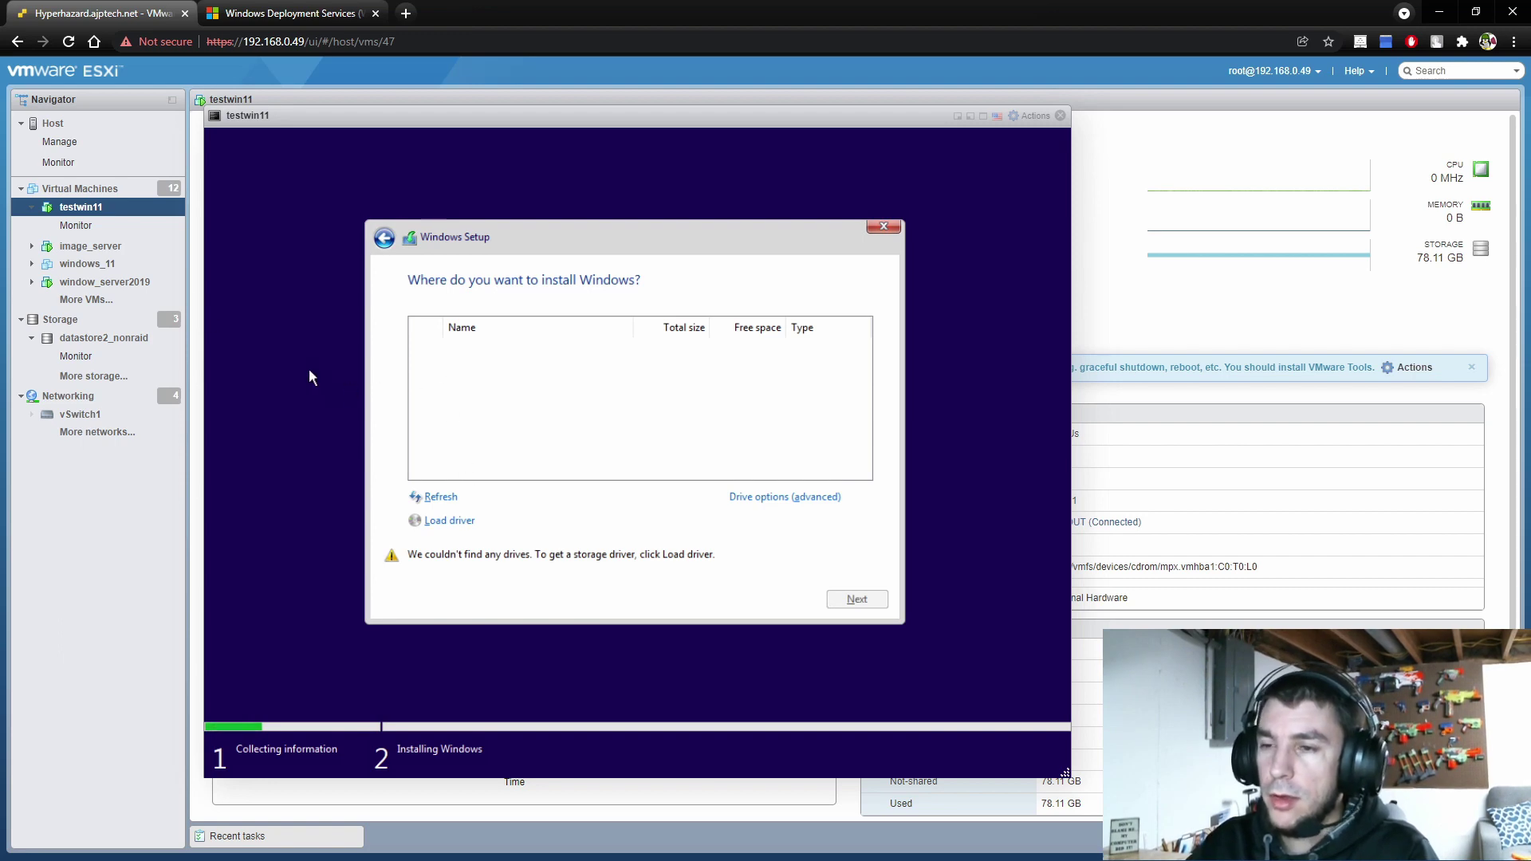
Mount the VMware Tools disc in testwin11 via Guest OS > Install VMware Tools.
{"action": "right_click", "coordinate": [99, 214]}
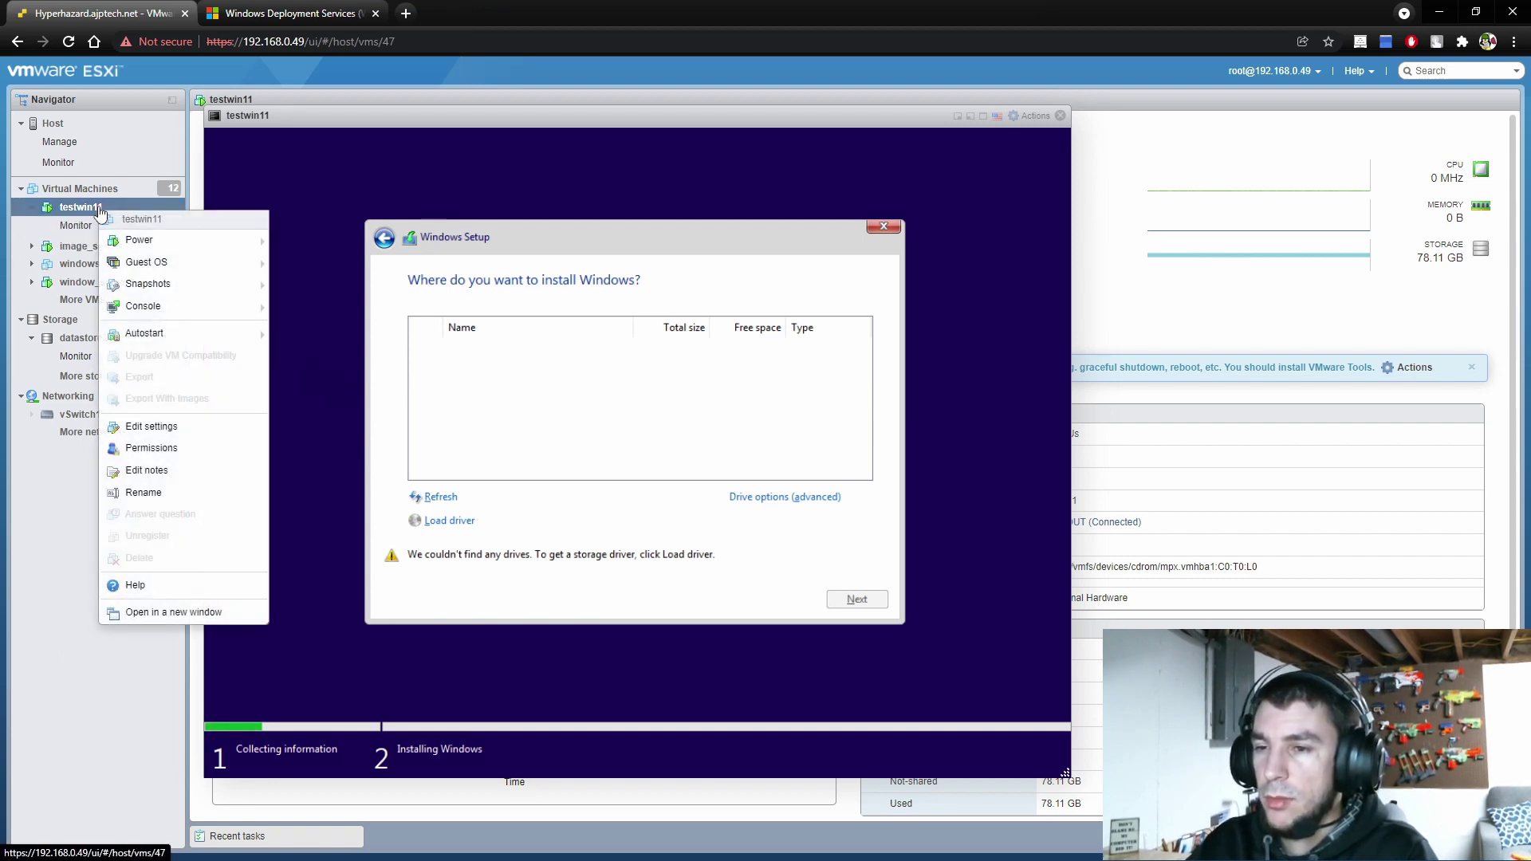
{"action": "mouse_move", "coordinate": [239, 271]}
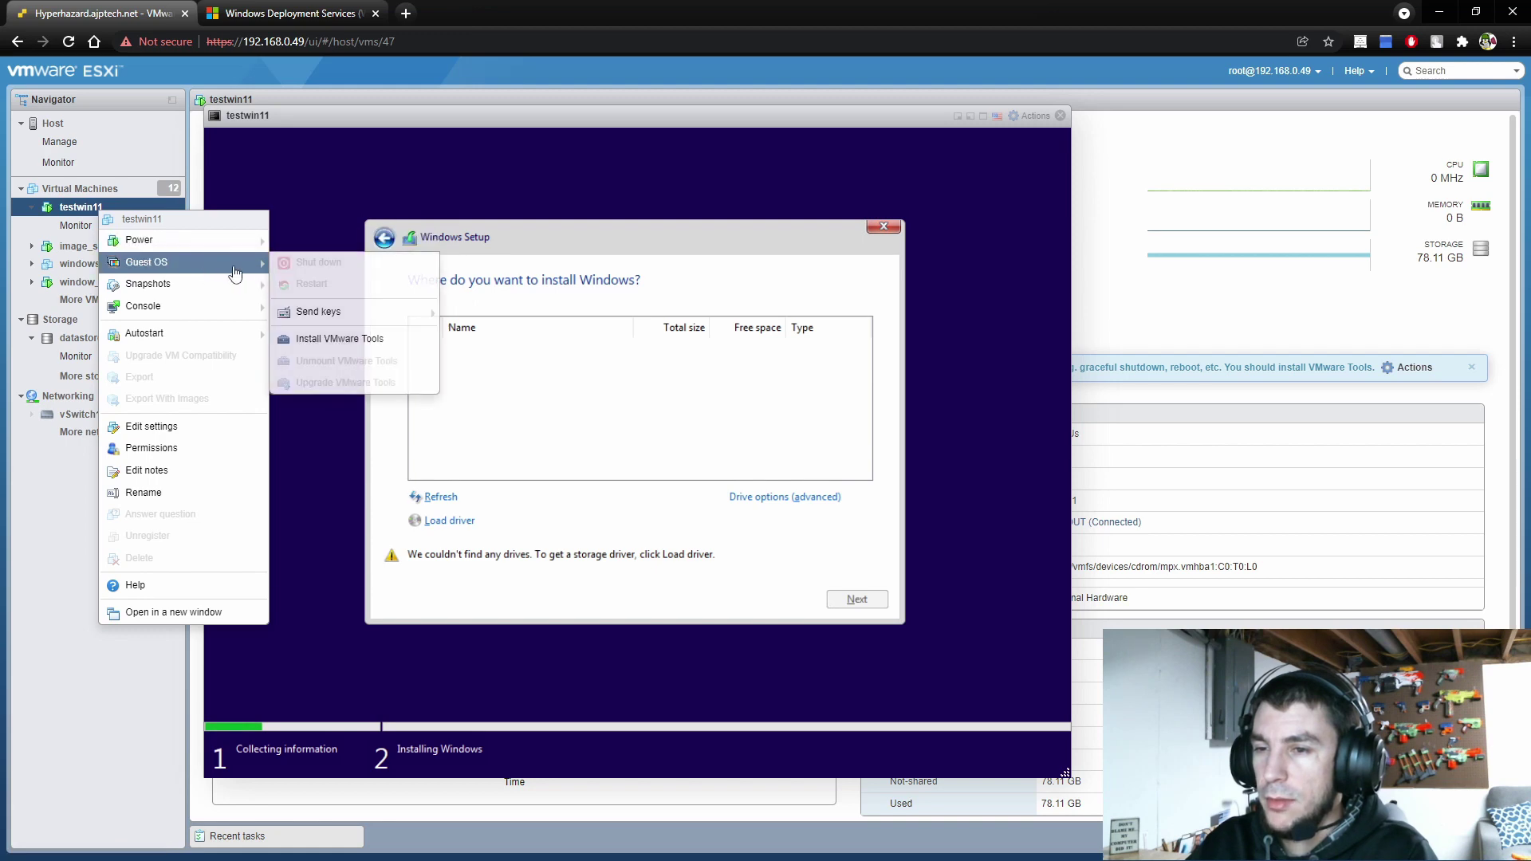
{"action": "left_click", "coordinate": [331, 341]}
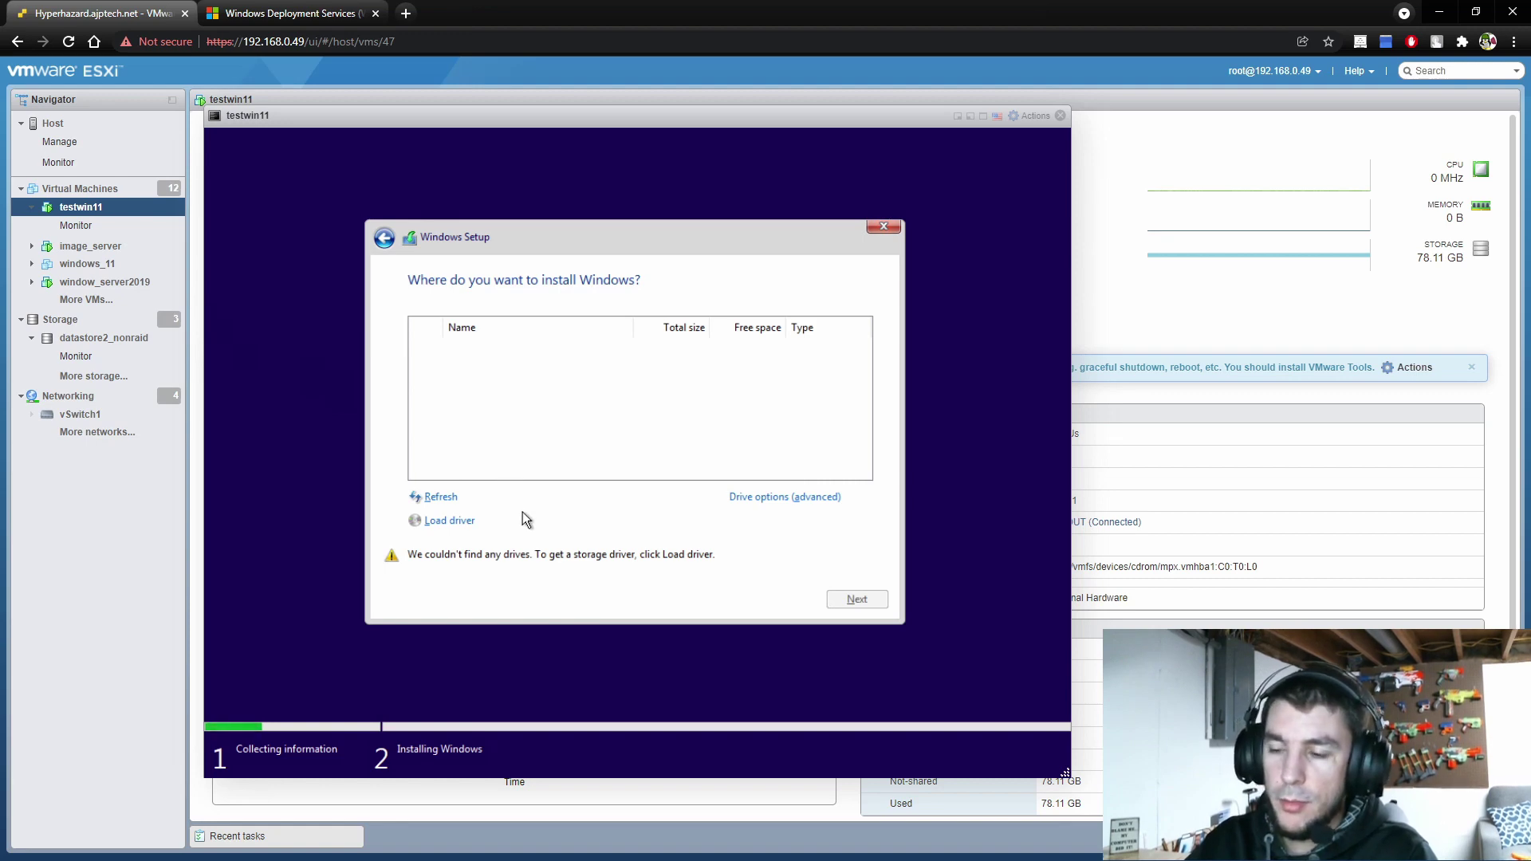
Load the PVSCSI driver from D:\Program Files\VMware\VMware Tools\Drivers\pvscsi\Win8\amd64.
{"action": "left_click", "coordinate": [465, 523]}
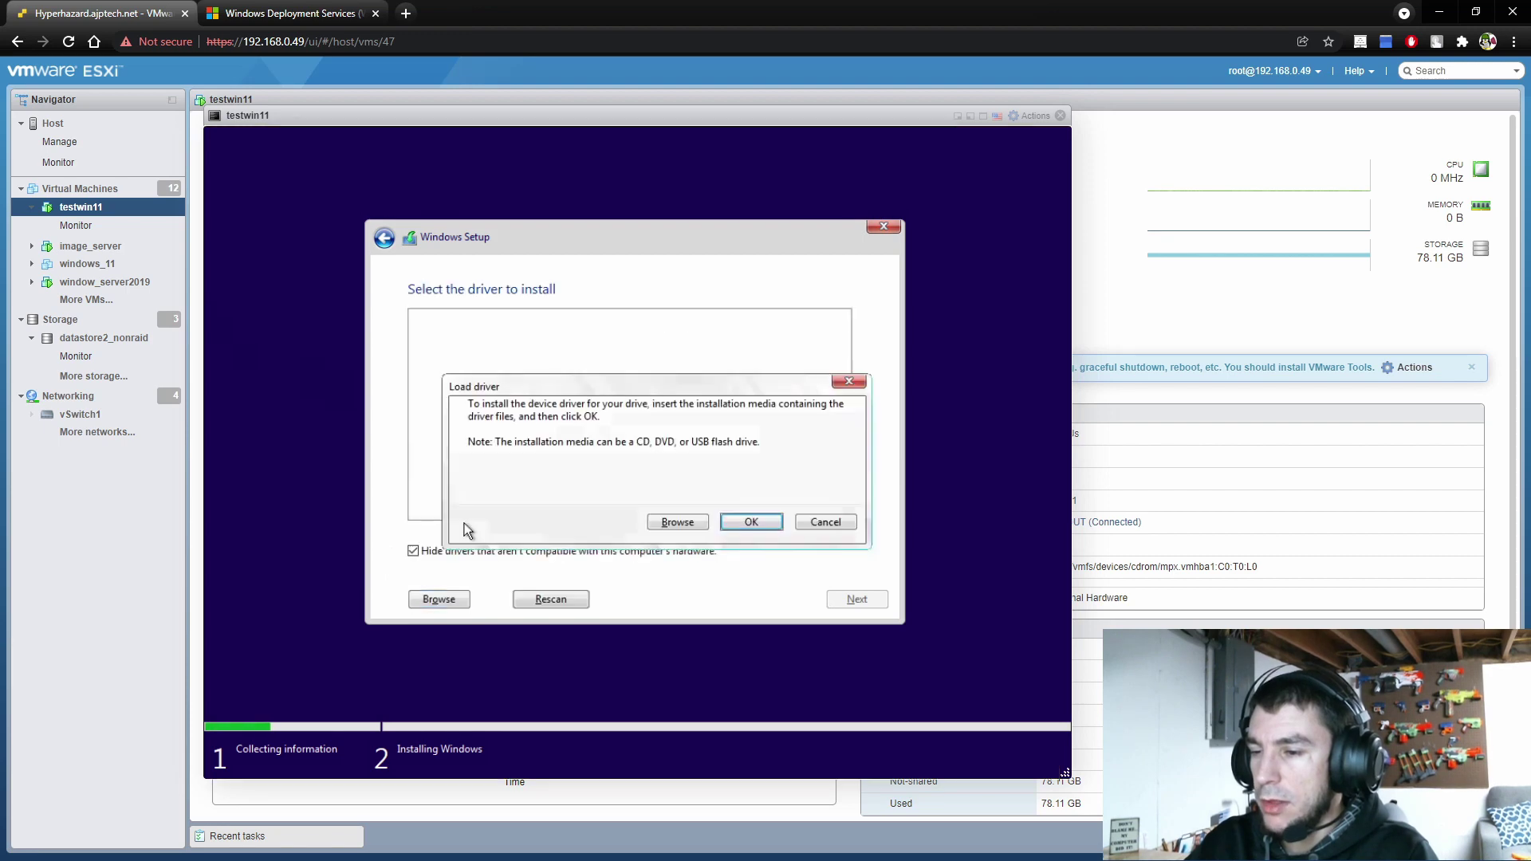
{"action": "left_click", "coordinate": [677, 525]}
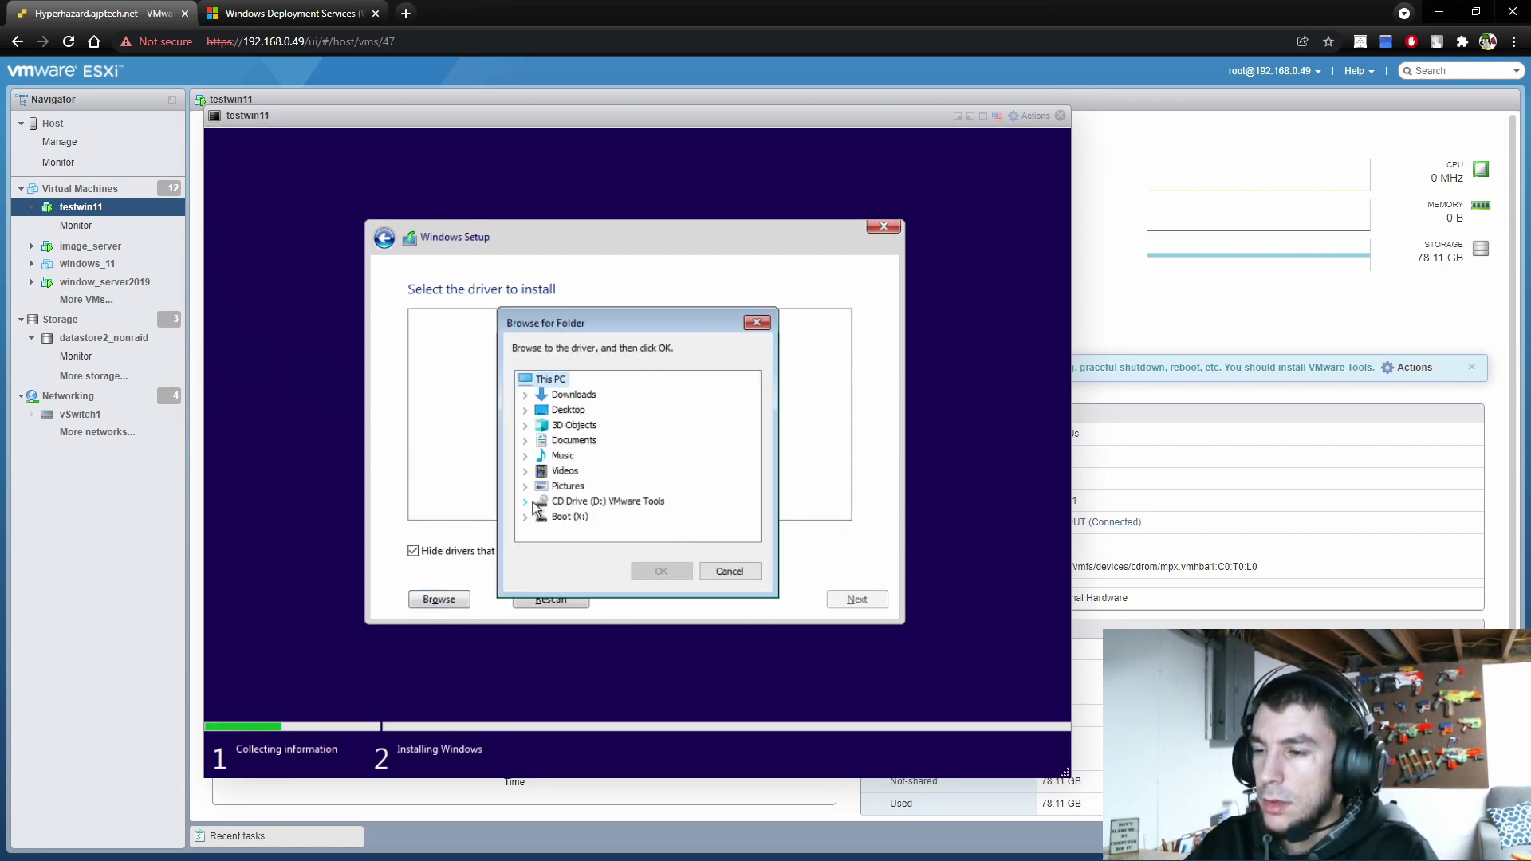
{"action": "double_click", "coordinate": [579, 503]}
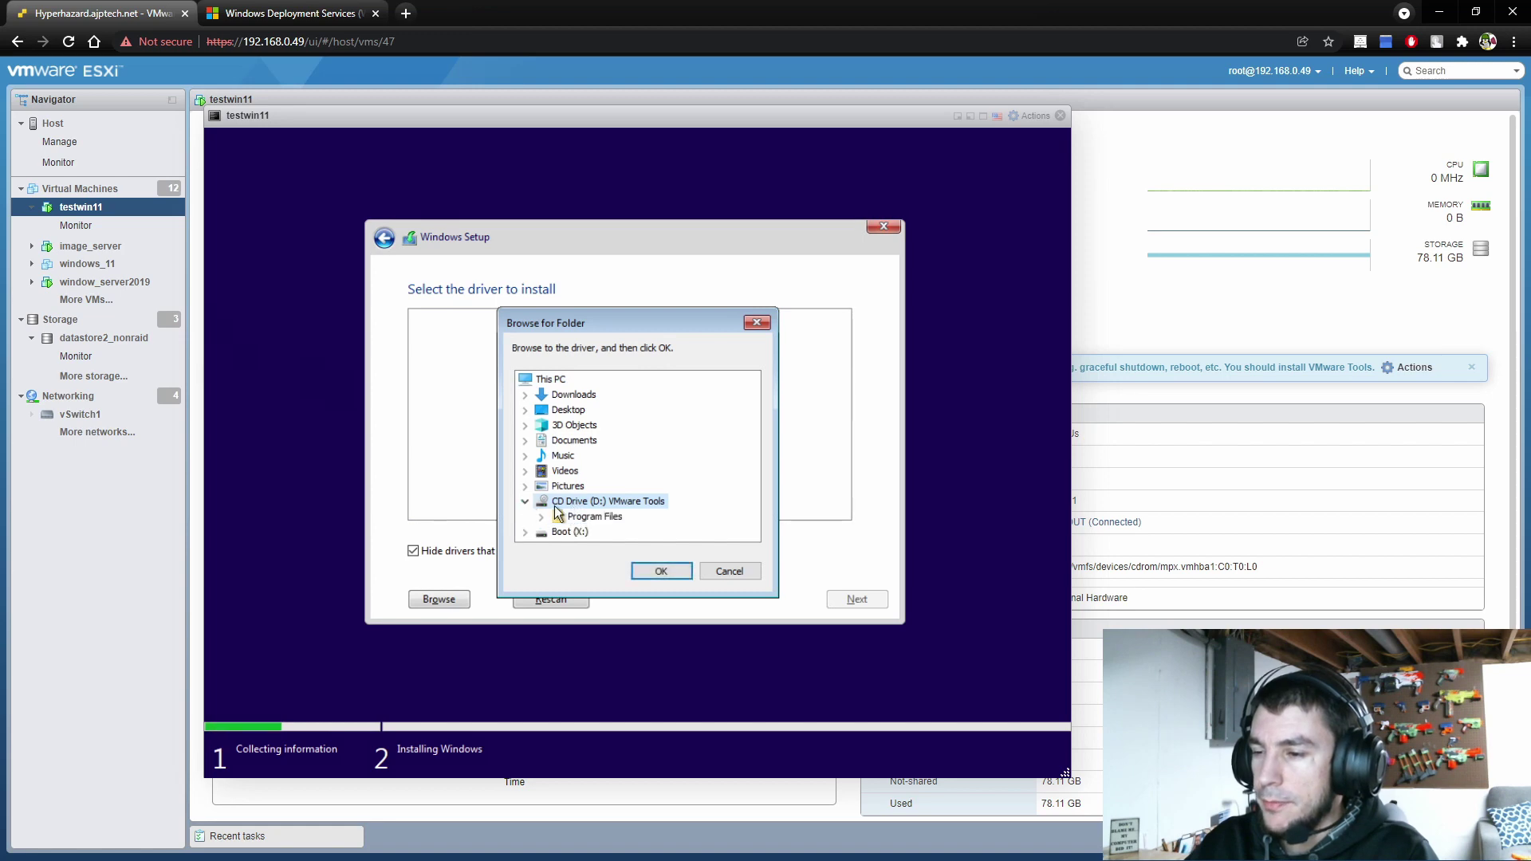
{"action": "left_click", "coordinate": [544, 516]}
{"action": "left_click", "coordinate": [558, 517]}
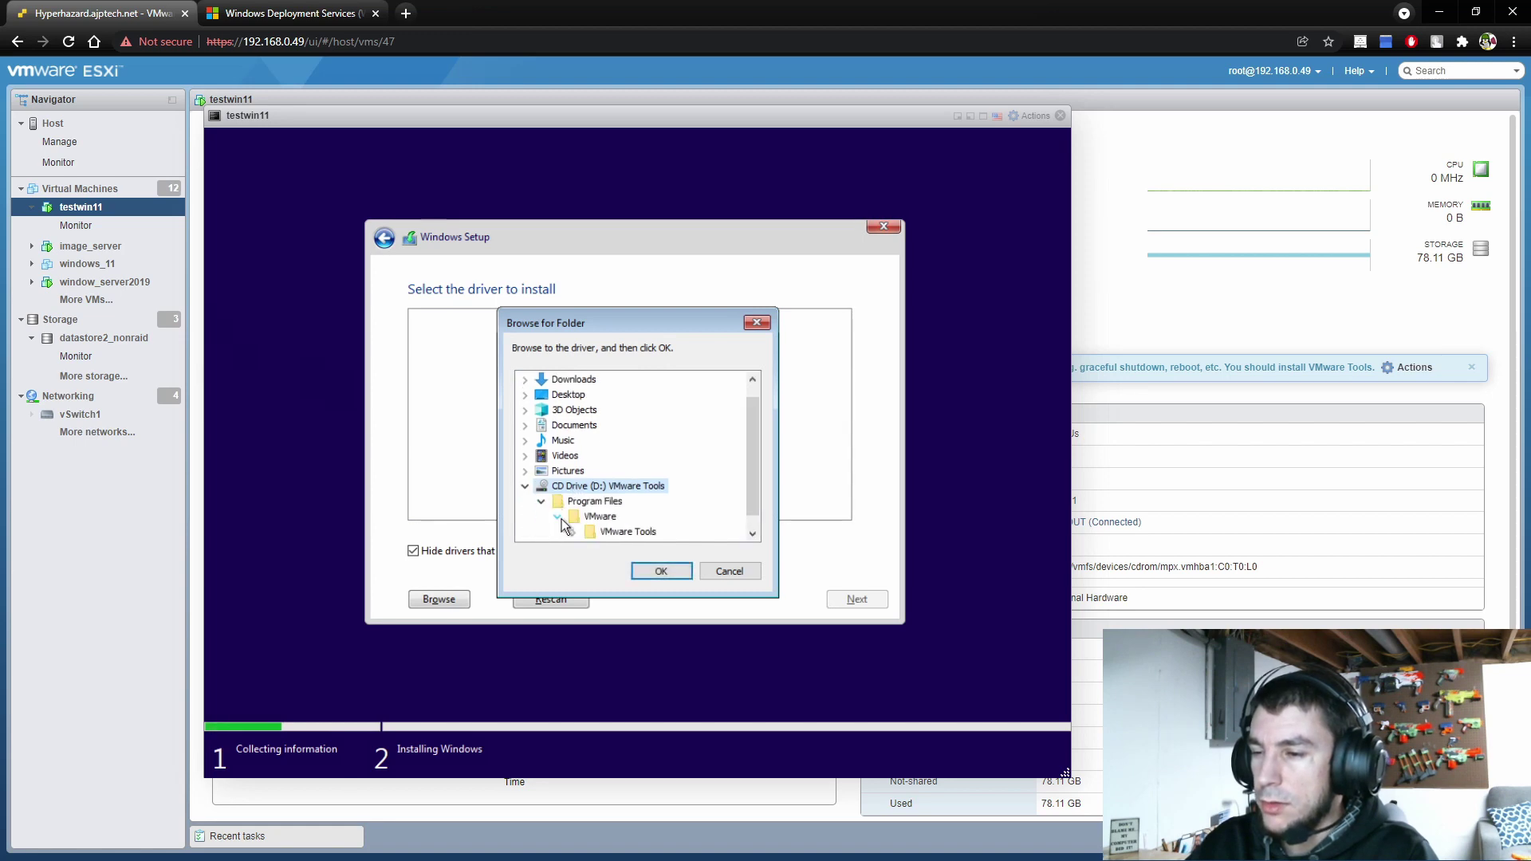
{"action": "left_click", "coordinate": [575, 517]}
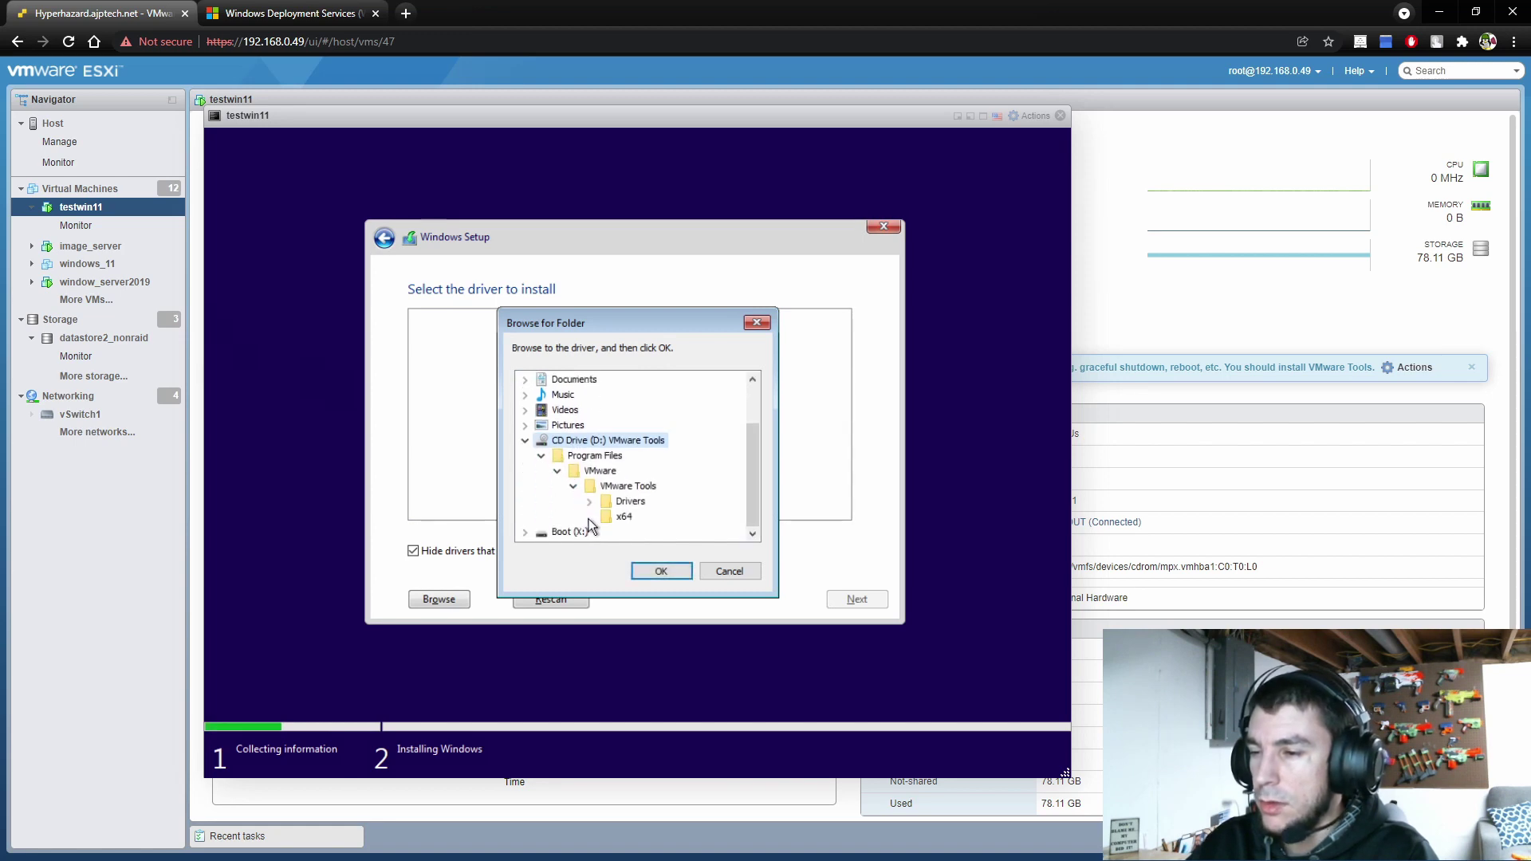
{"action": "left_click", "coordinate": [589, 502]}
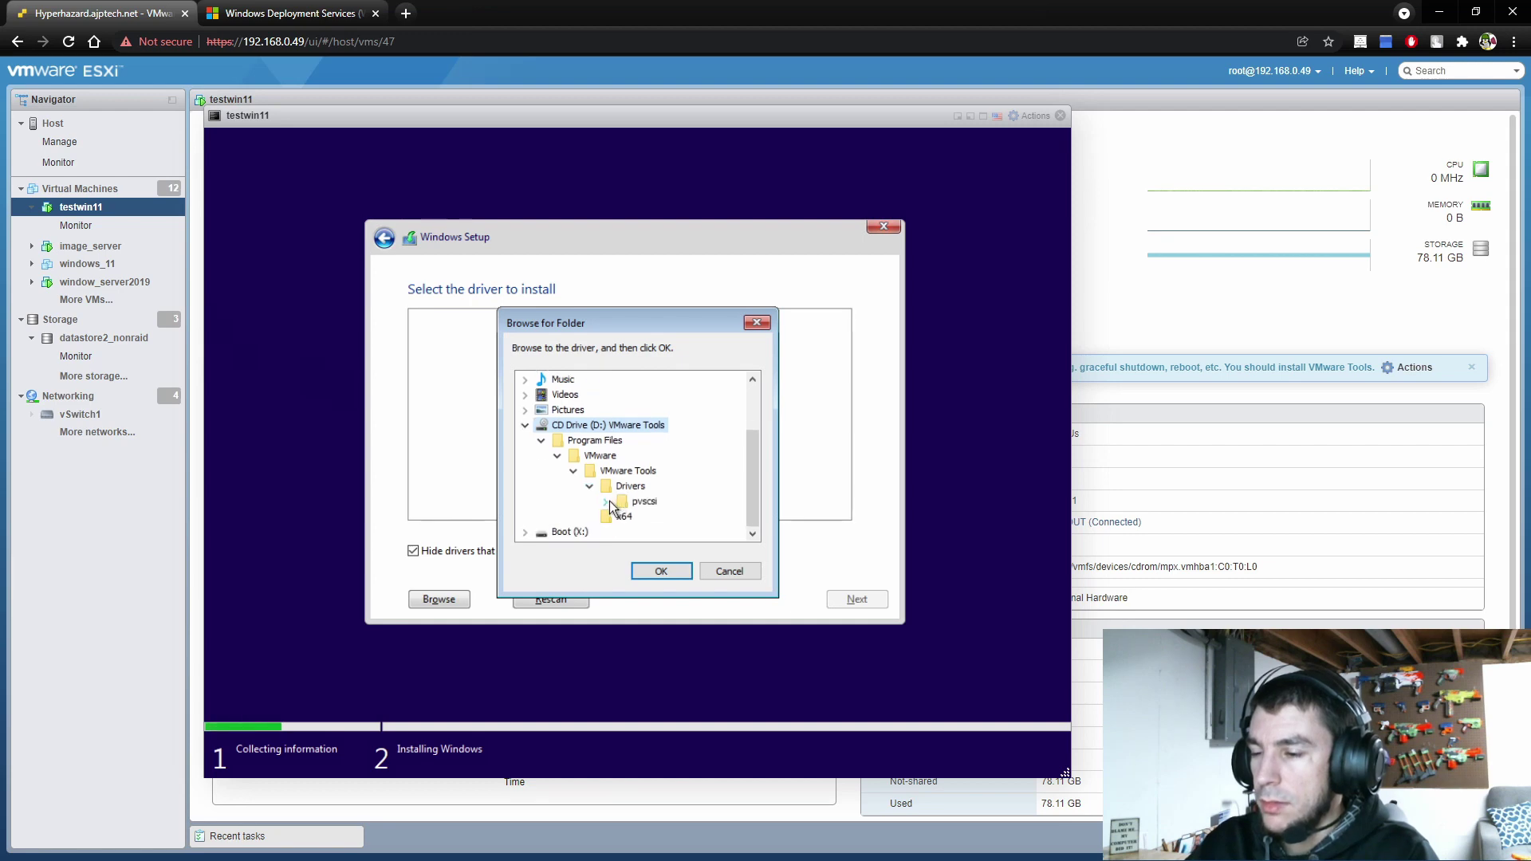
{"action": "left_click", "coordinate": [608, 502]}
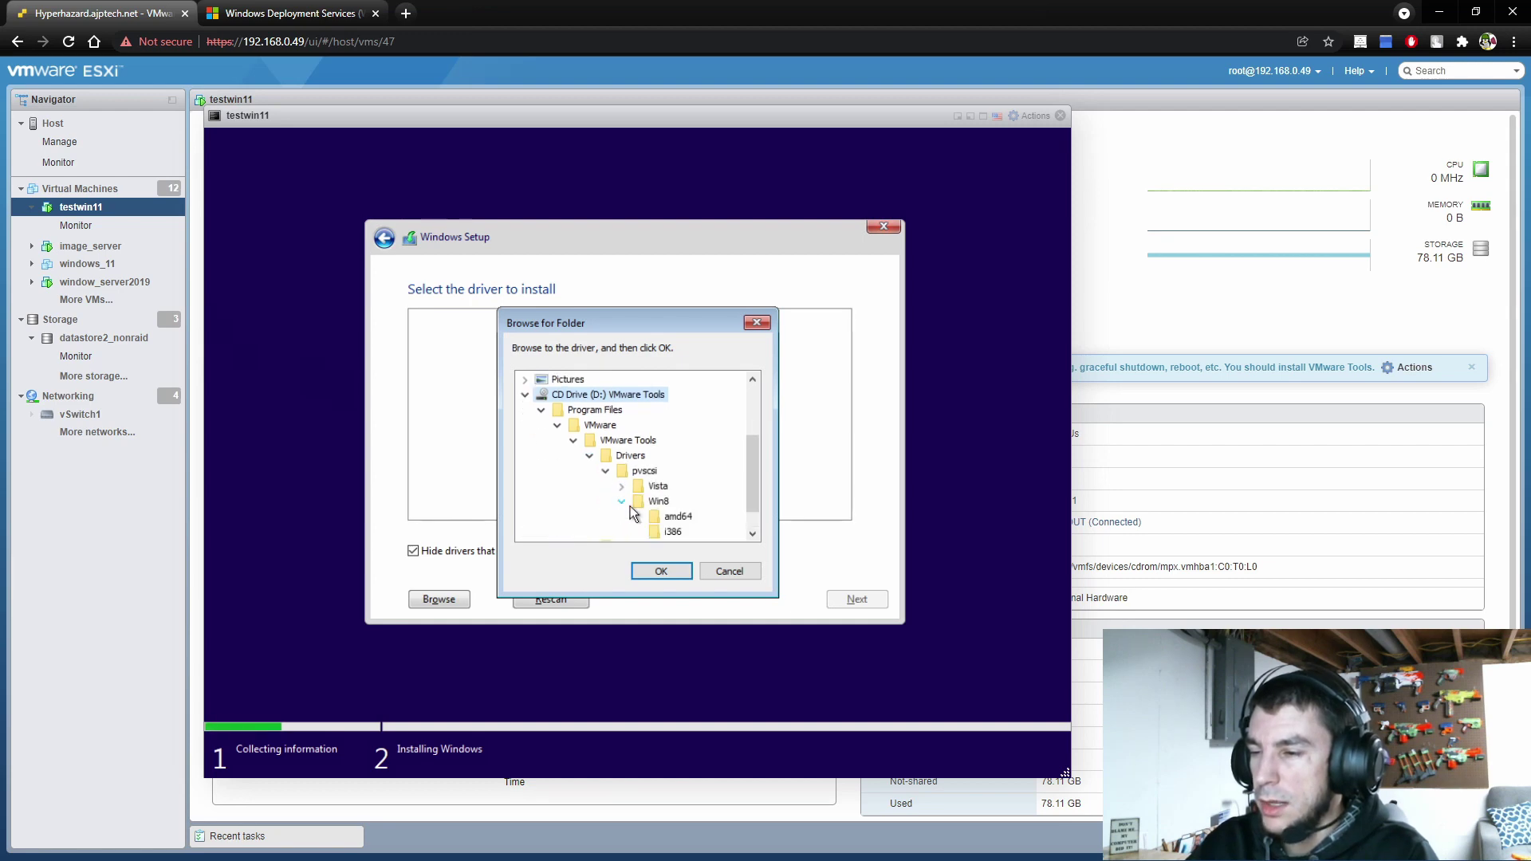
{"action": "left_click", "coordinate": [622, 502]}
{"action": "left_click", "coordinate": [676, 488]}
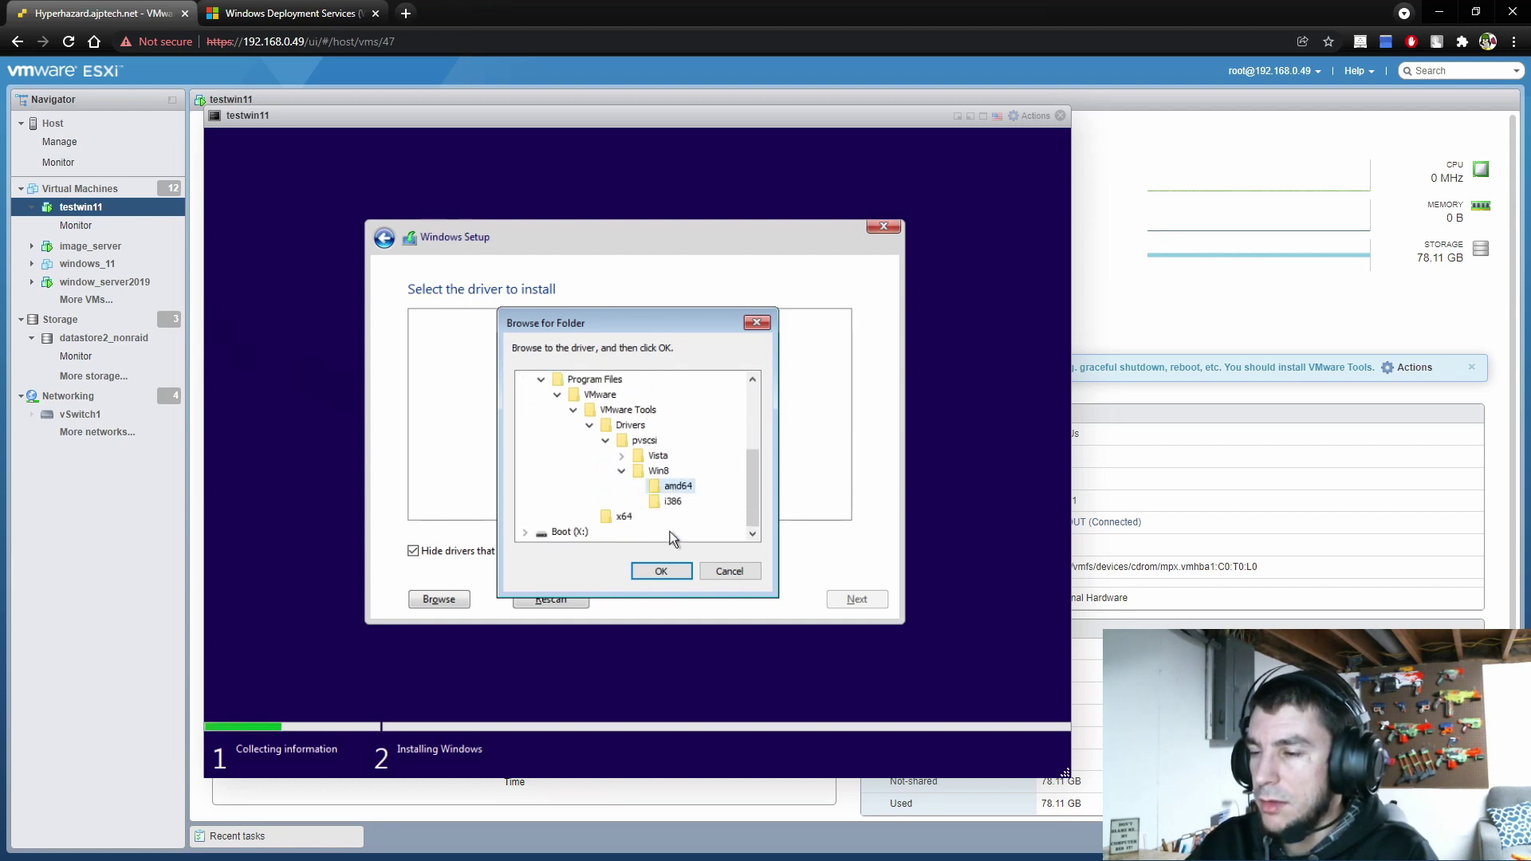
{"action": "left_click", "coordinate": [672, 574]}
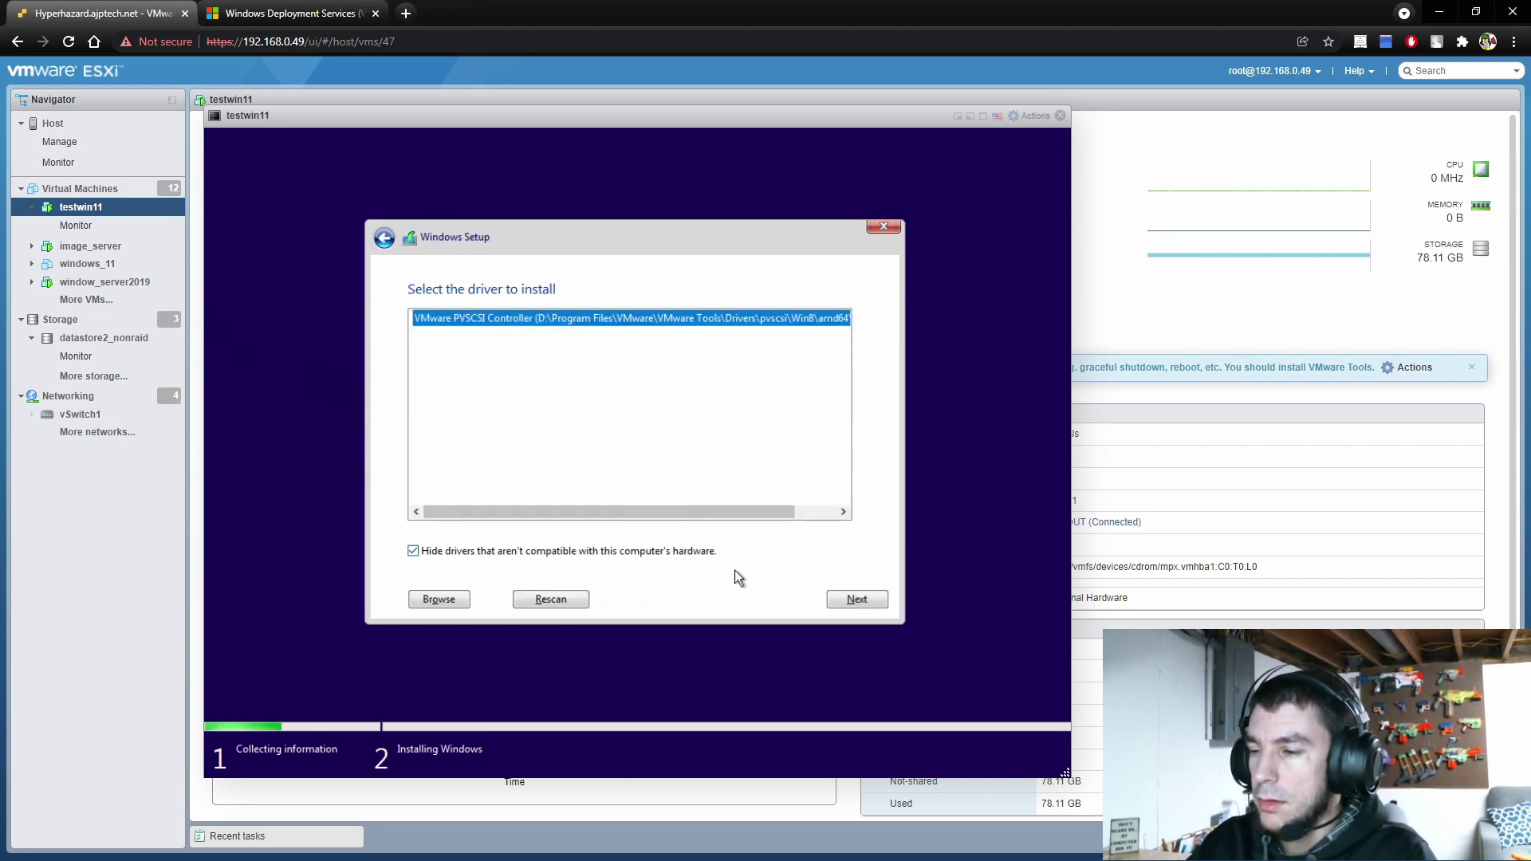
{"action": "left_click", "coordinate": [868, 603]}
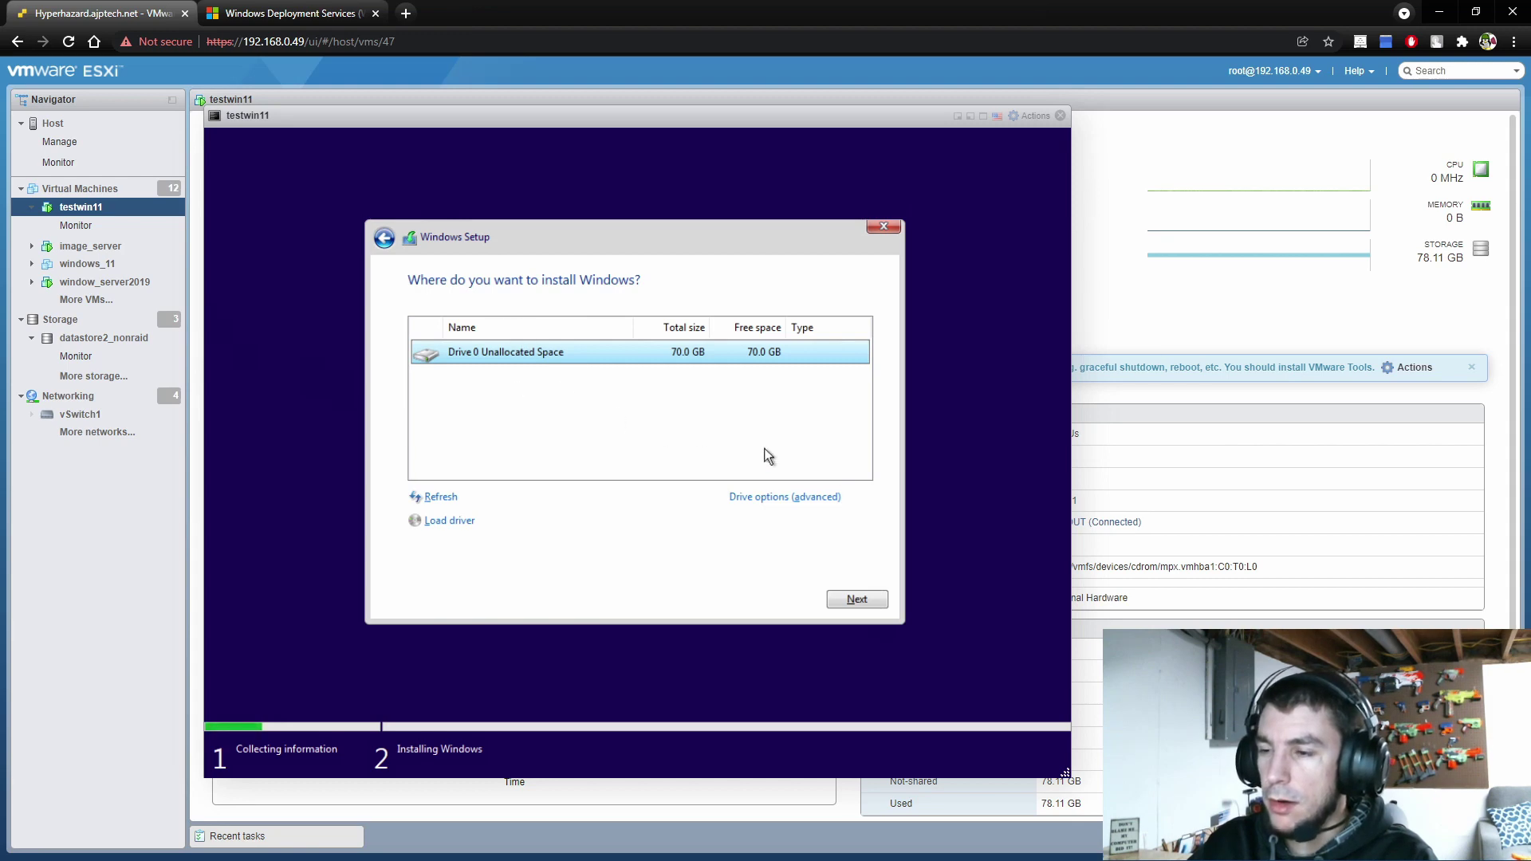
Create a full 71680 MB partition on Drive 0, install Windows onto it, and restart.
{"action": "left_click", "coordinate": [805, 501]}
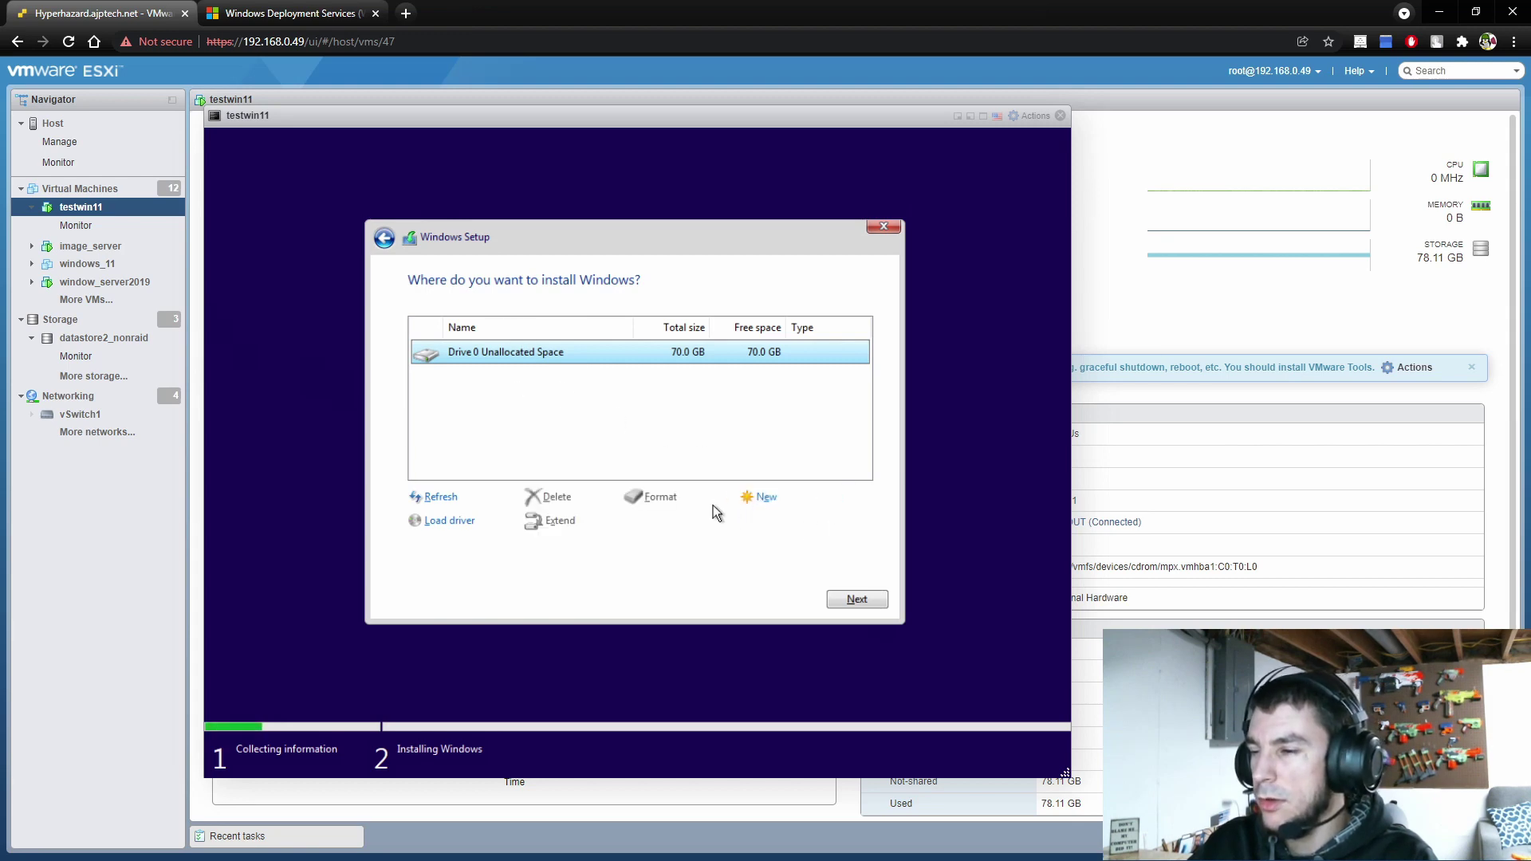
{"action": "left_click", "coordinate": [761, 498]}
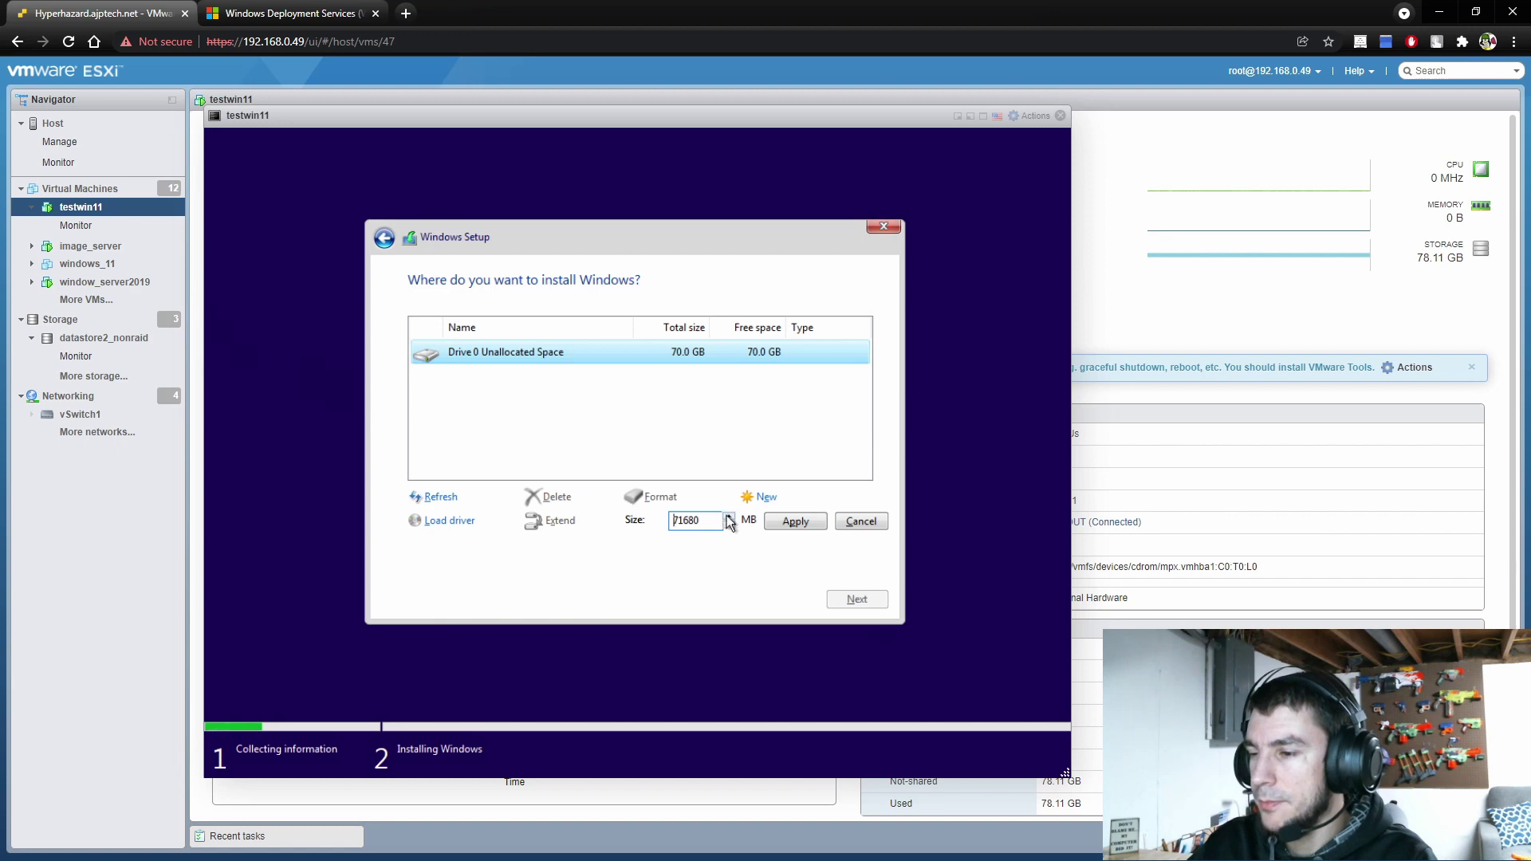
{"action": "left_click", "coordinate": [795, 522]}
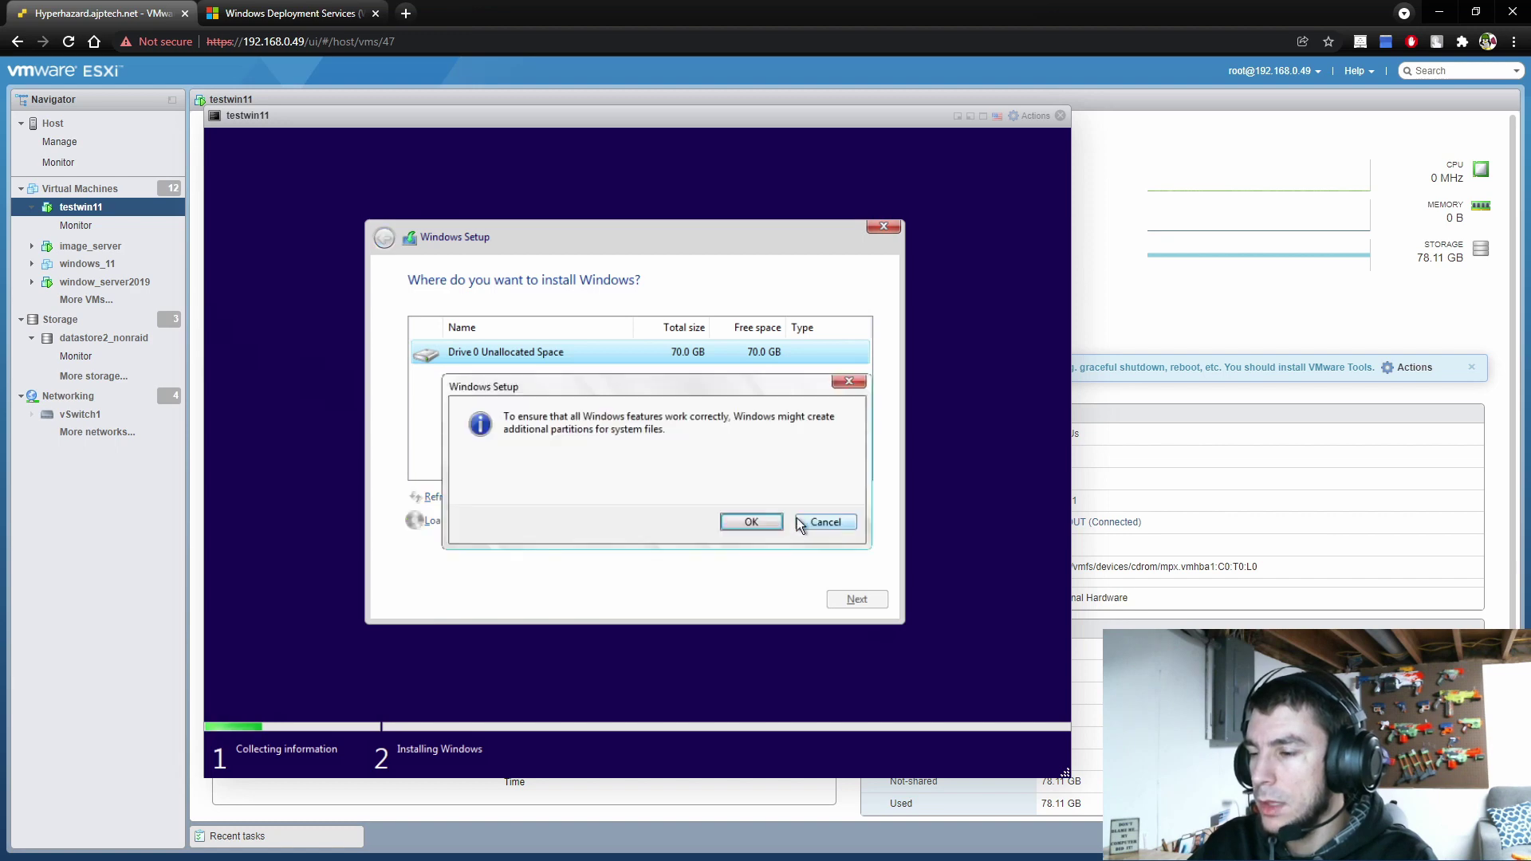
{"action": "left_click", "coordinate": [756, 524]}
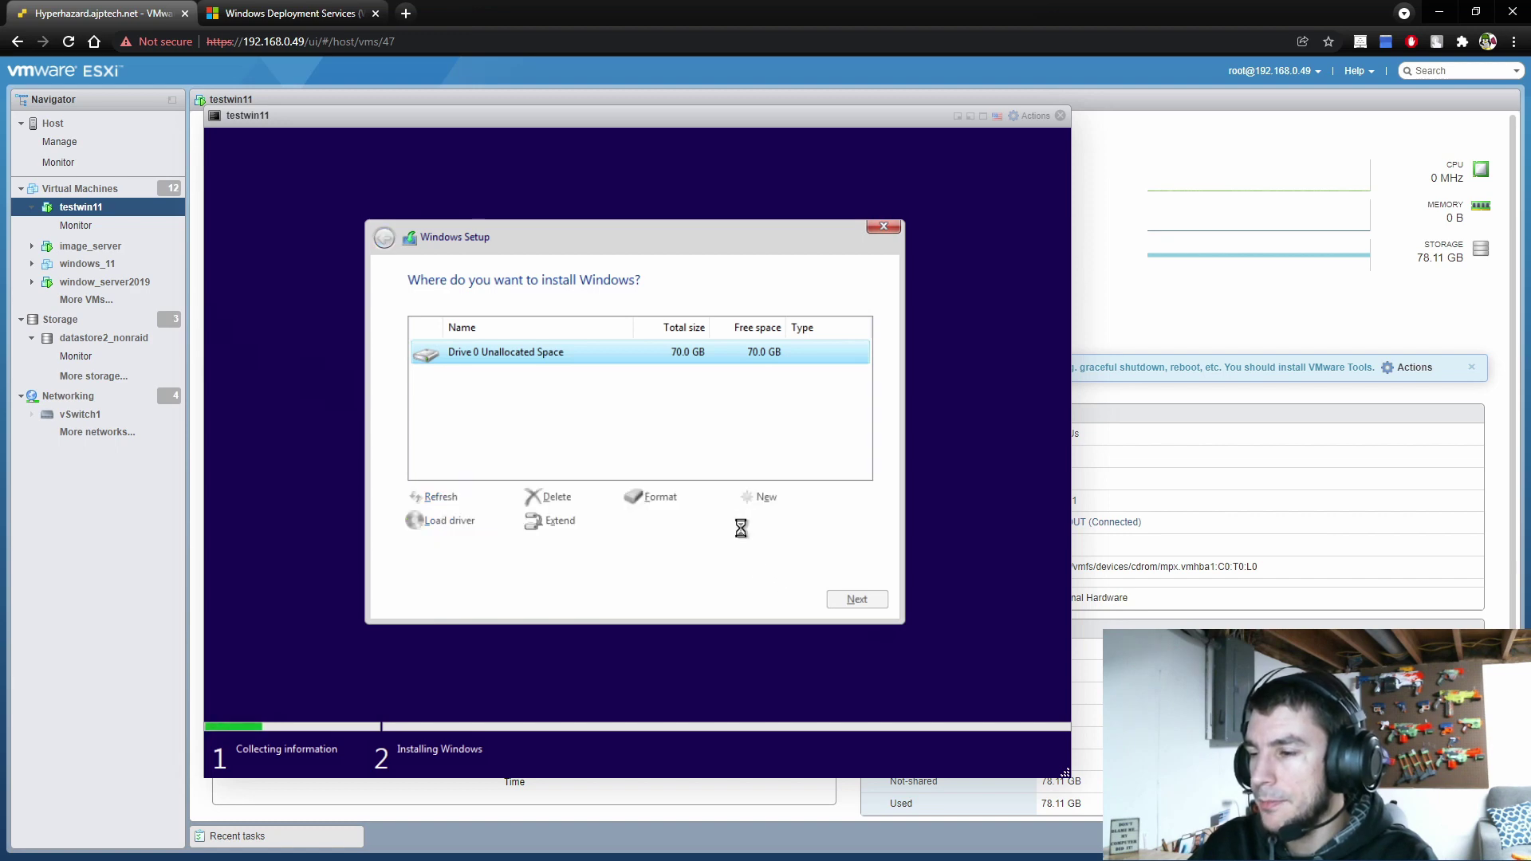
{"action": "left_click", "coordinate": [855, 602]}
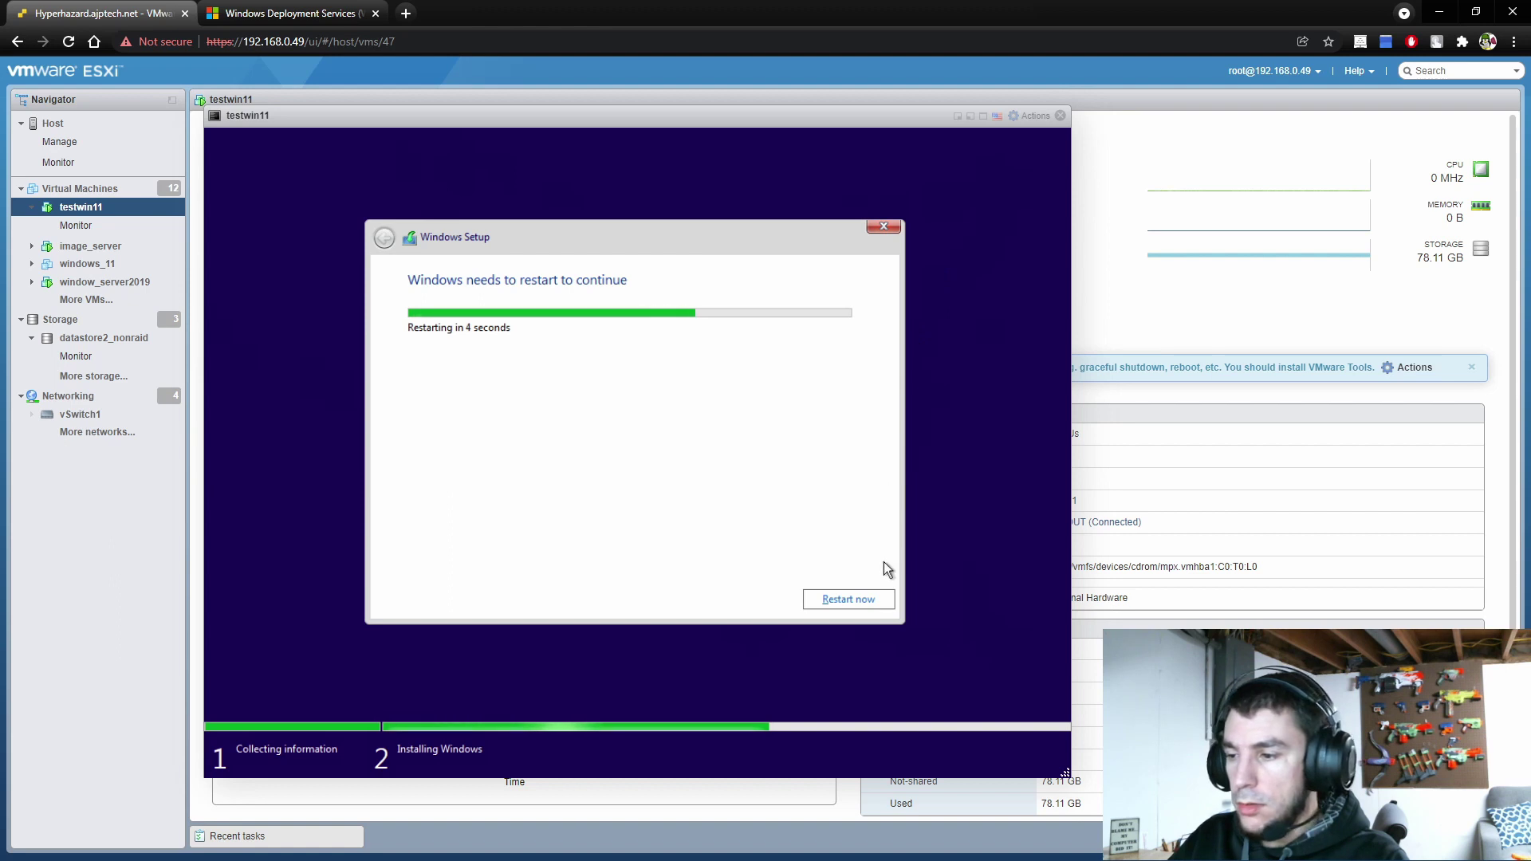
{"action": "left_click", "coordinate": [874, 606]}
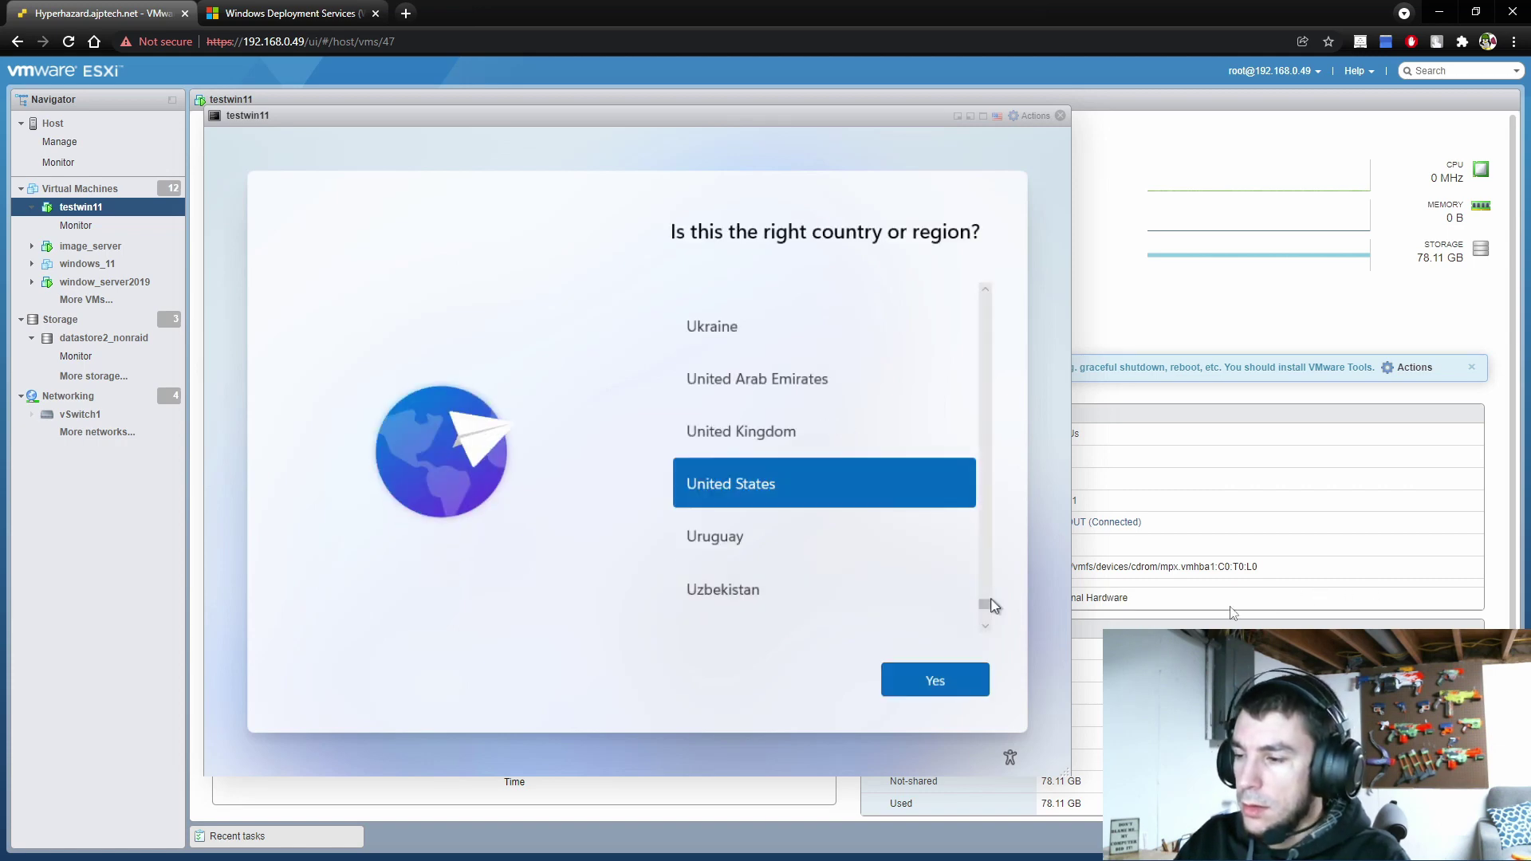
Confirm United States as the region and US as the keyboard, with no second layout.
{"action": "left_click", "coordinate": [954, 678]}
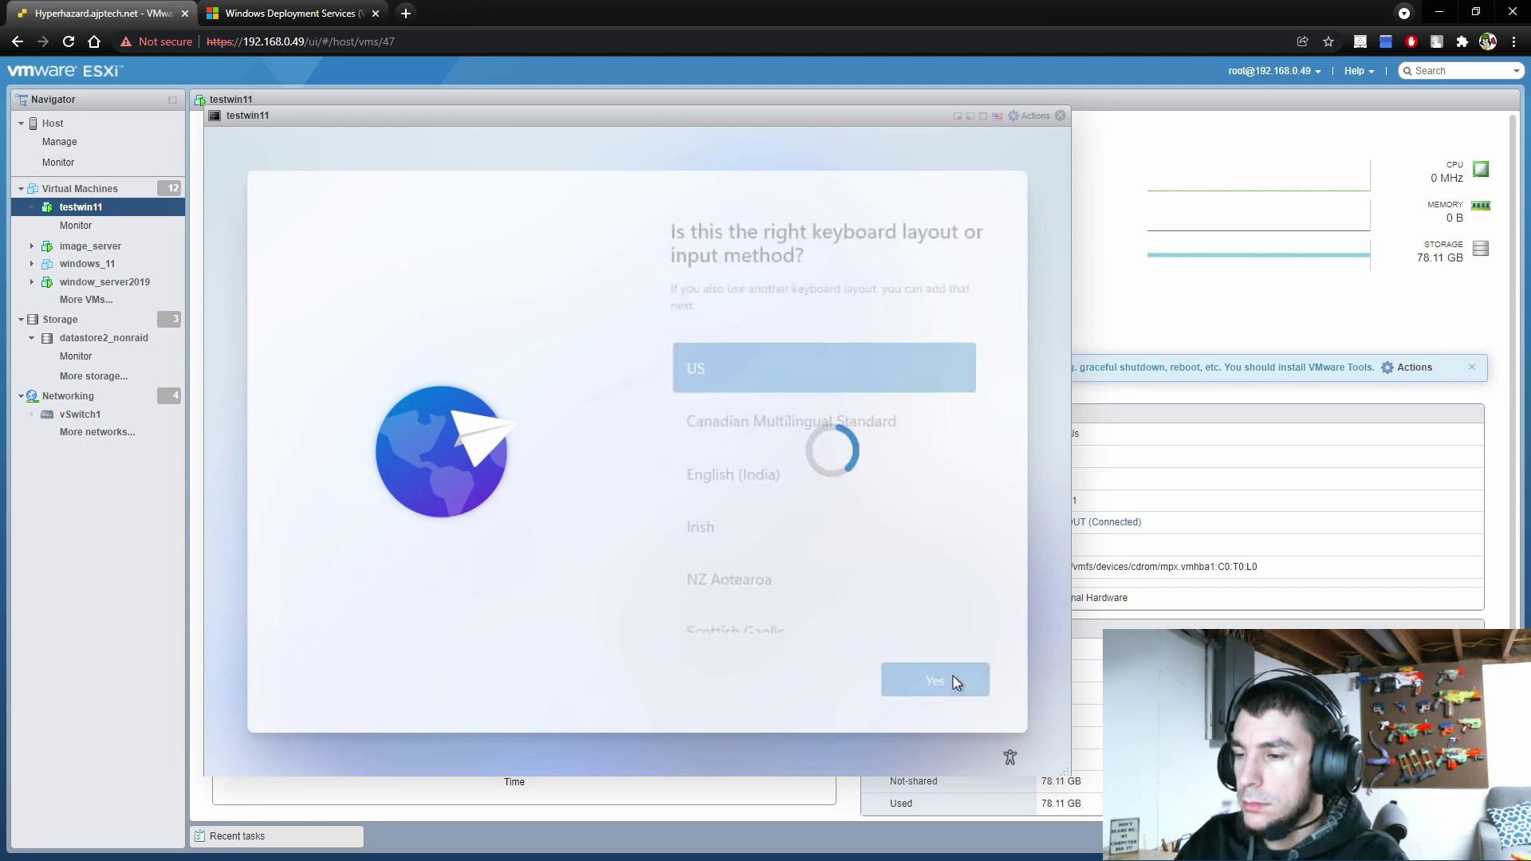
{"action": "left_click", "coordinate": [950, 684]}
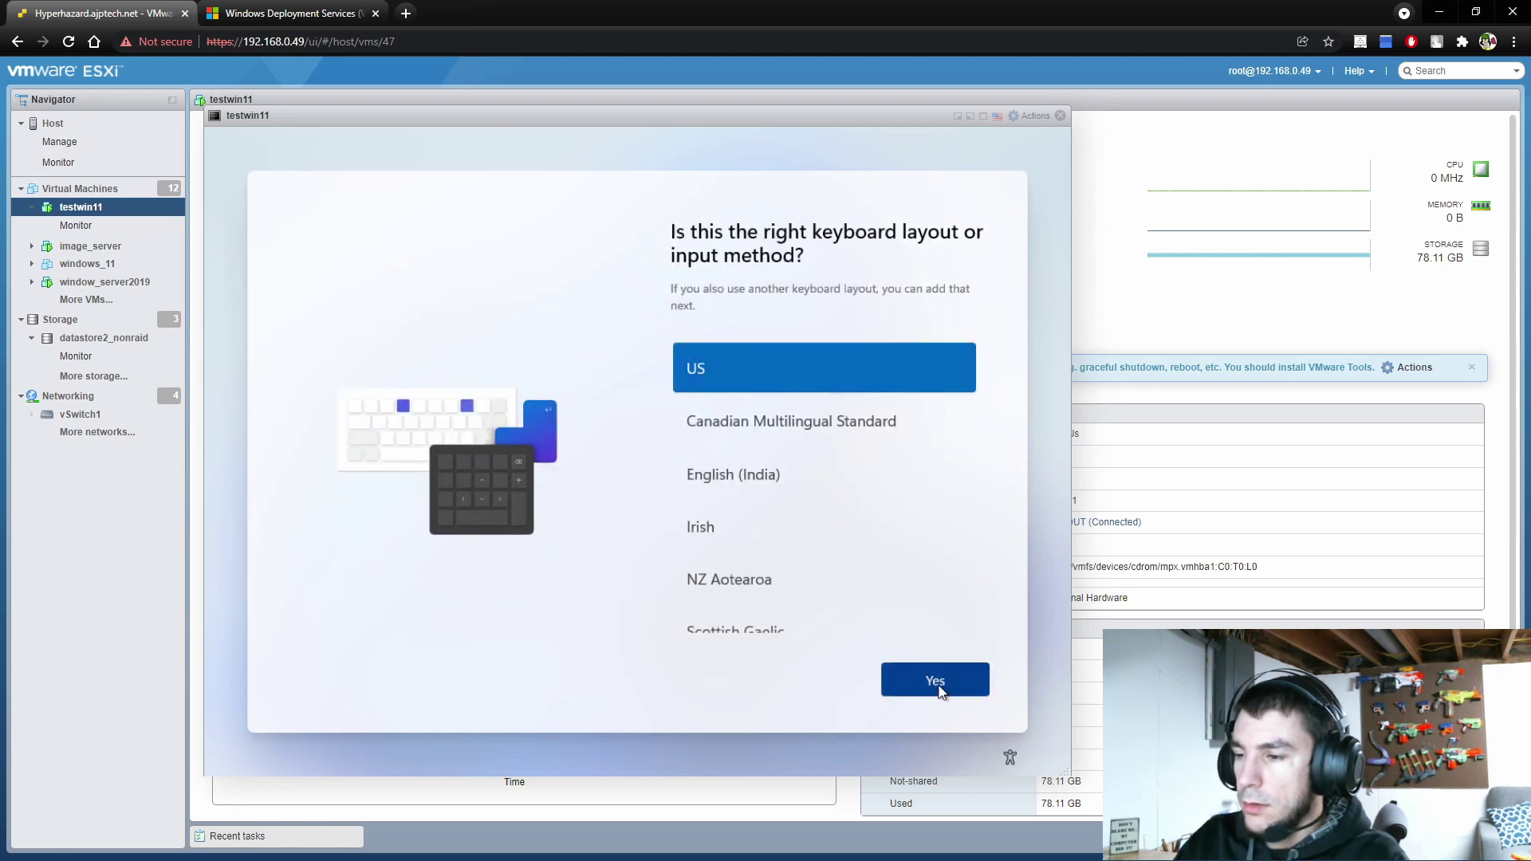
{"action": "left_click", "coordinate": [937, 685]}
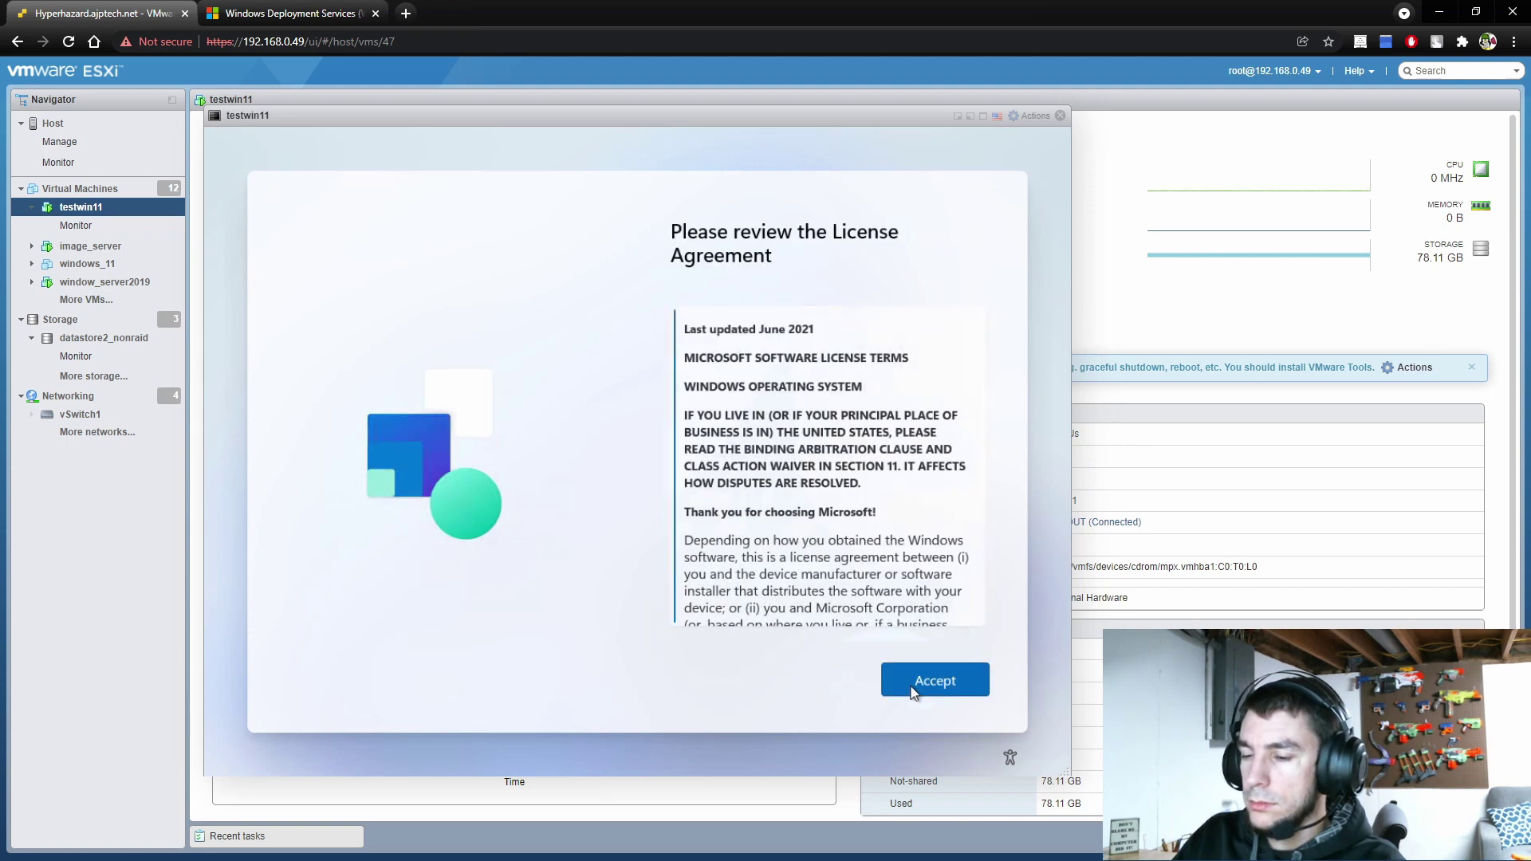
Accept the license agreement and name the device testwin11.
{"action": "left_click", "coordinate": [913, 690]}
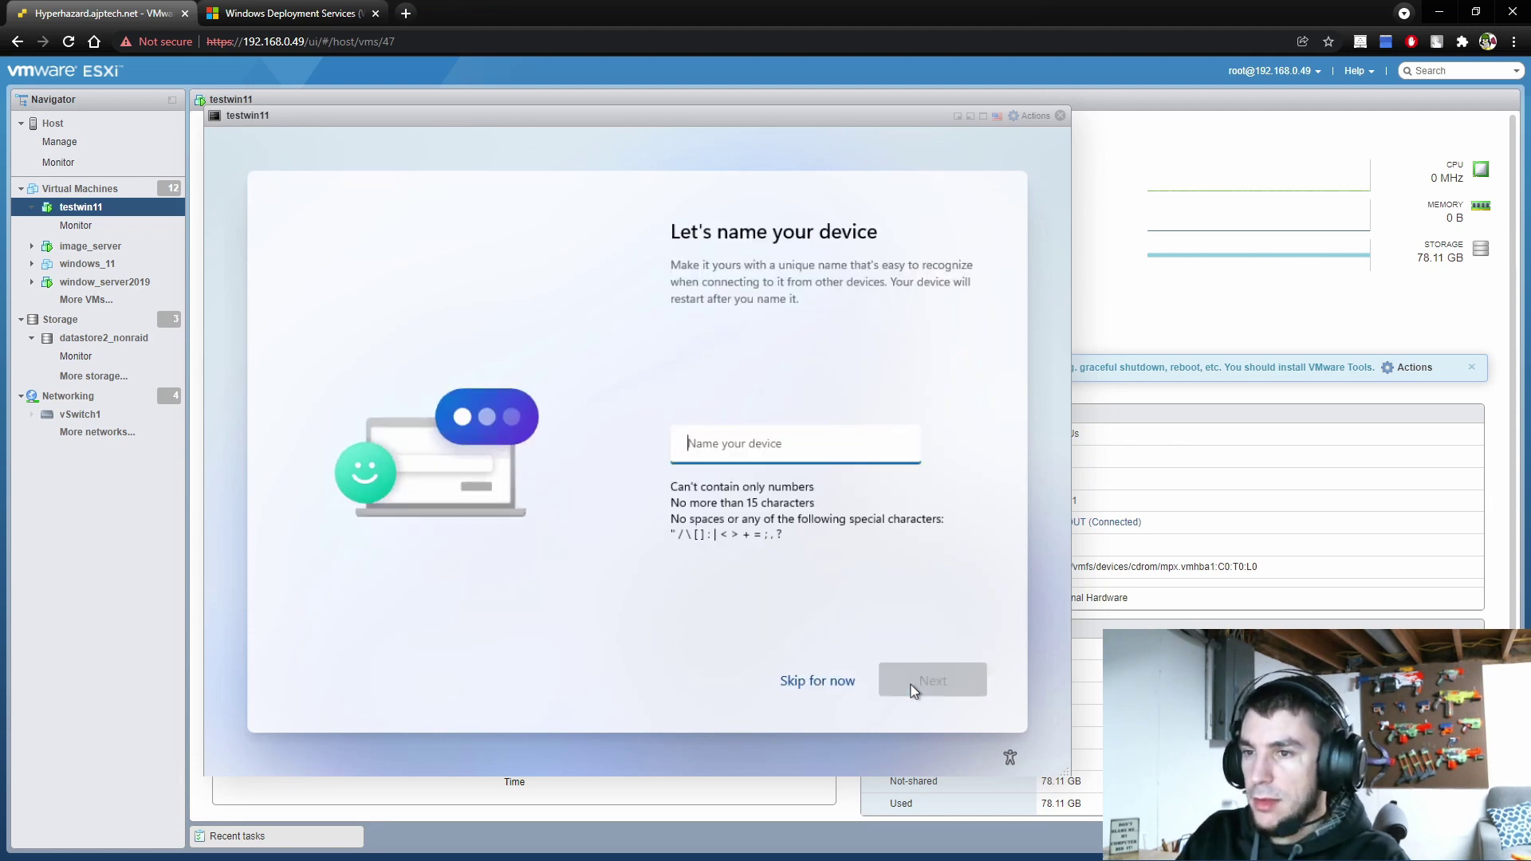
{"action": "type", "text": "testwin11"}
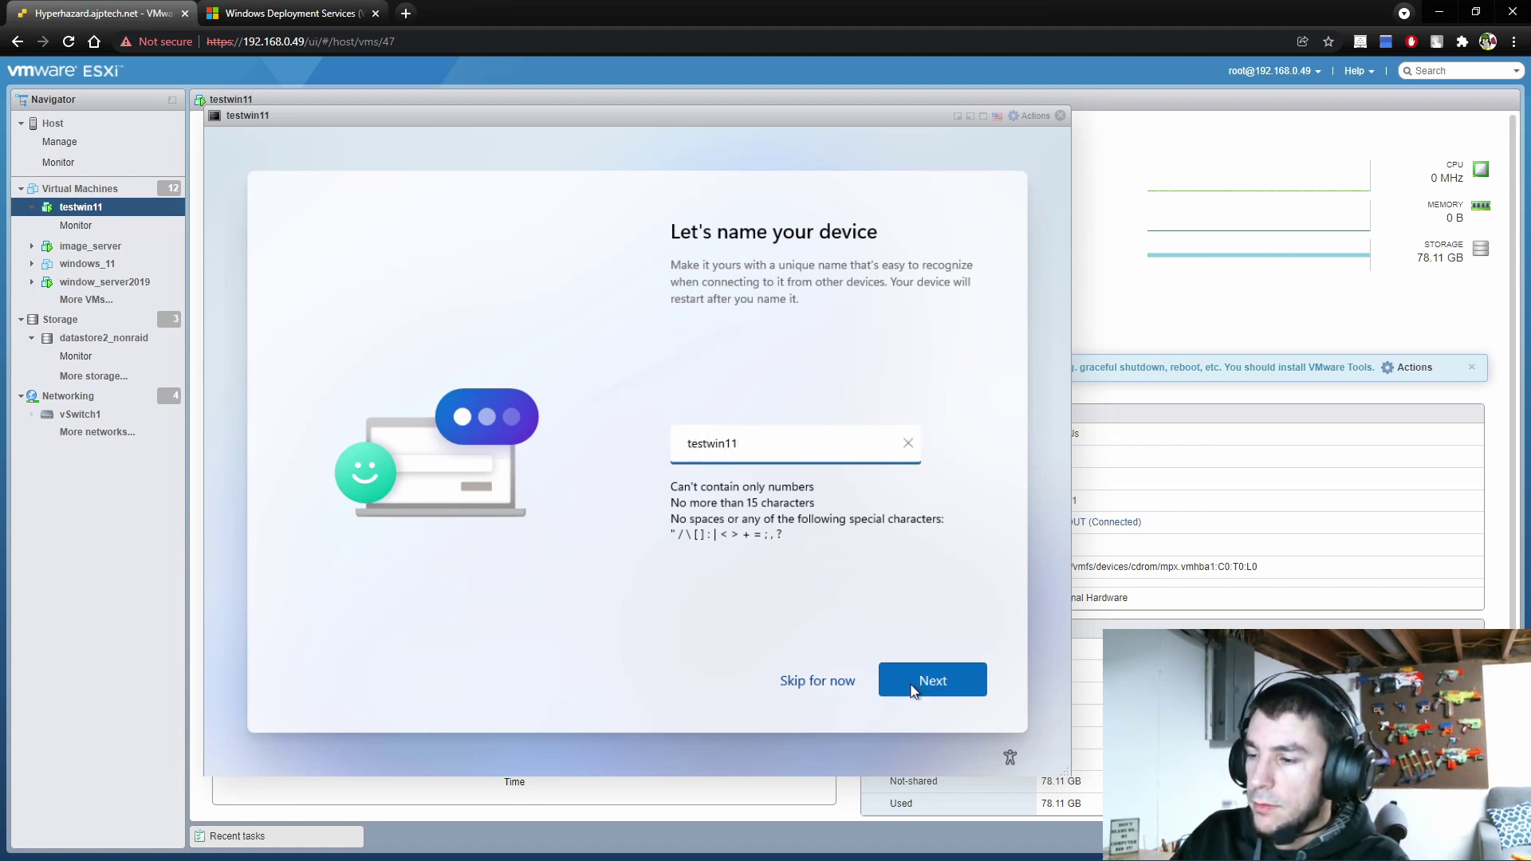
{"action": "left_click", "coordinate": [906, 680]}
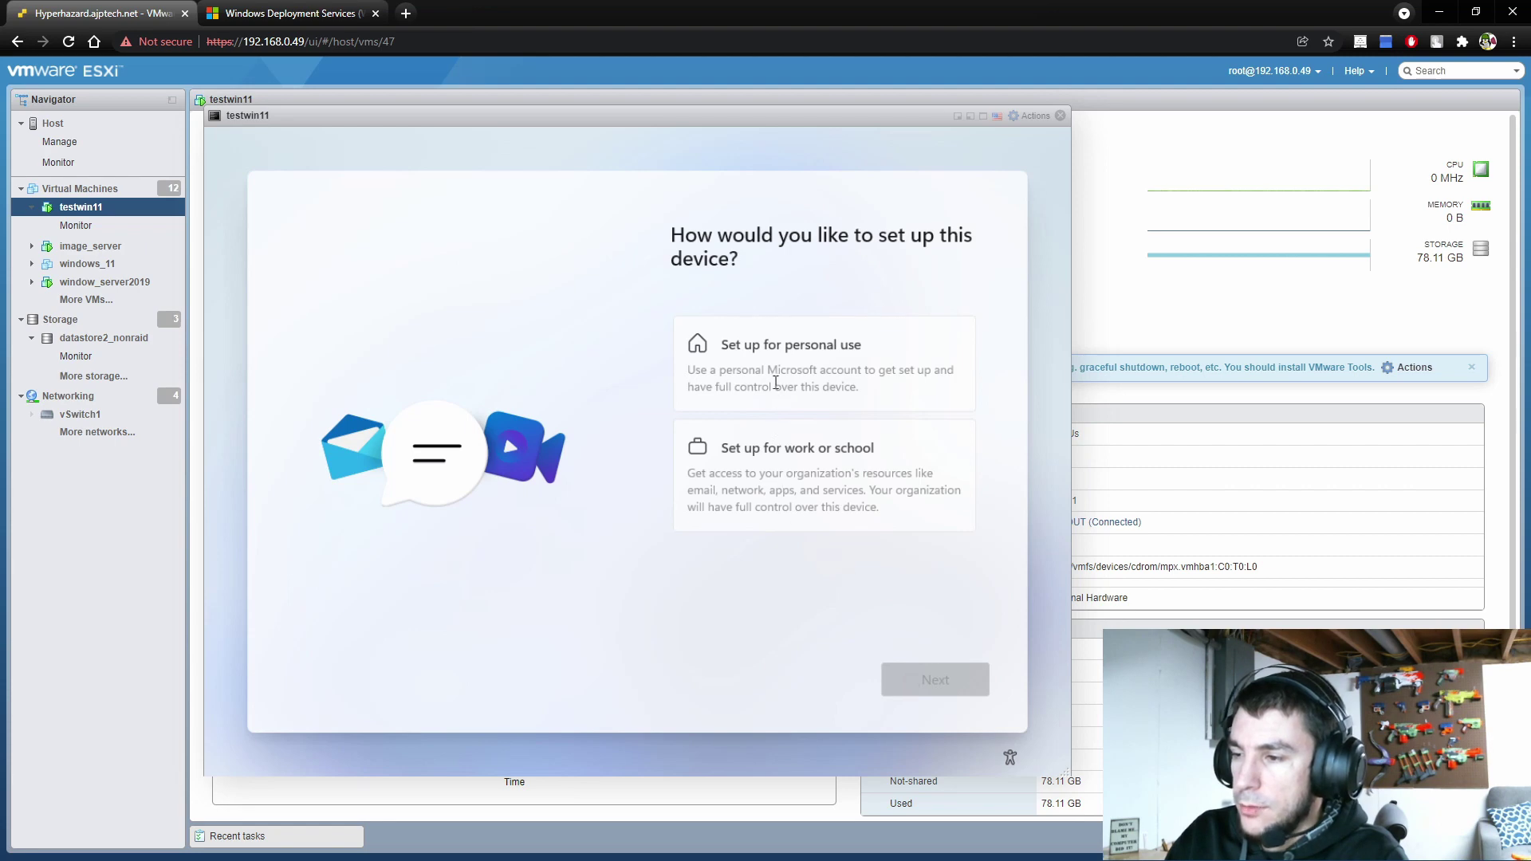
Choose personal use, then pick an offline account and skip Microsoft account sign-in.
{"action": "left_click", "coordinate": [745, 340]}
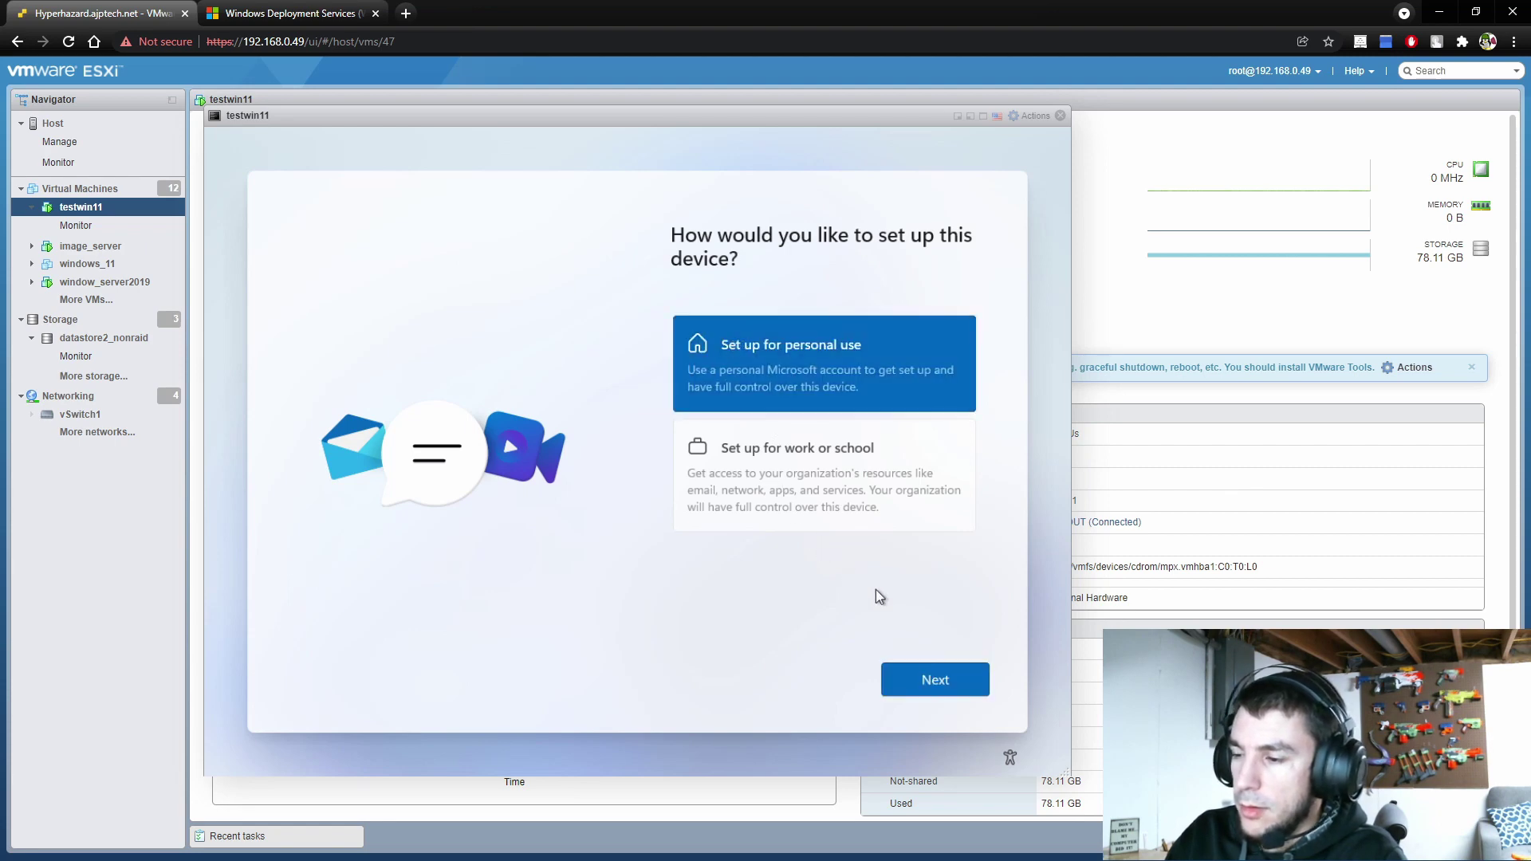
{"action": "left_click", "coordinate": [924, 684]}
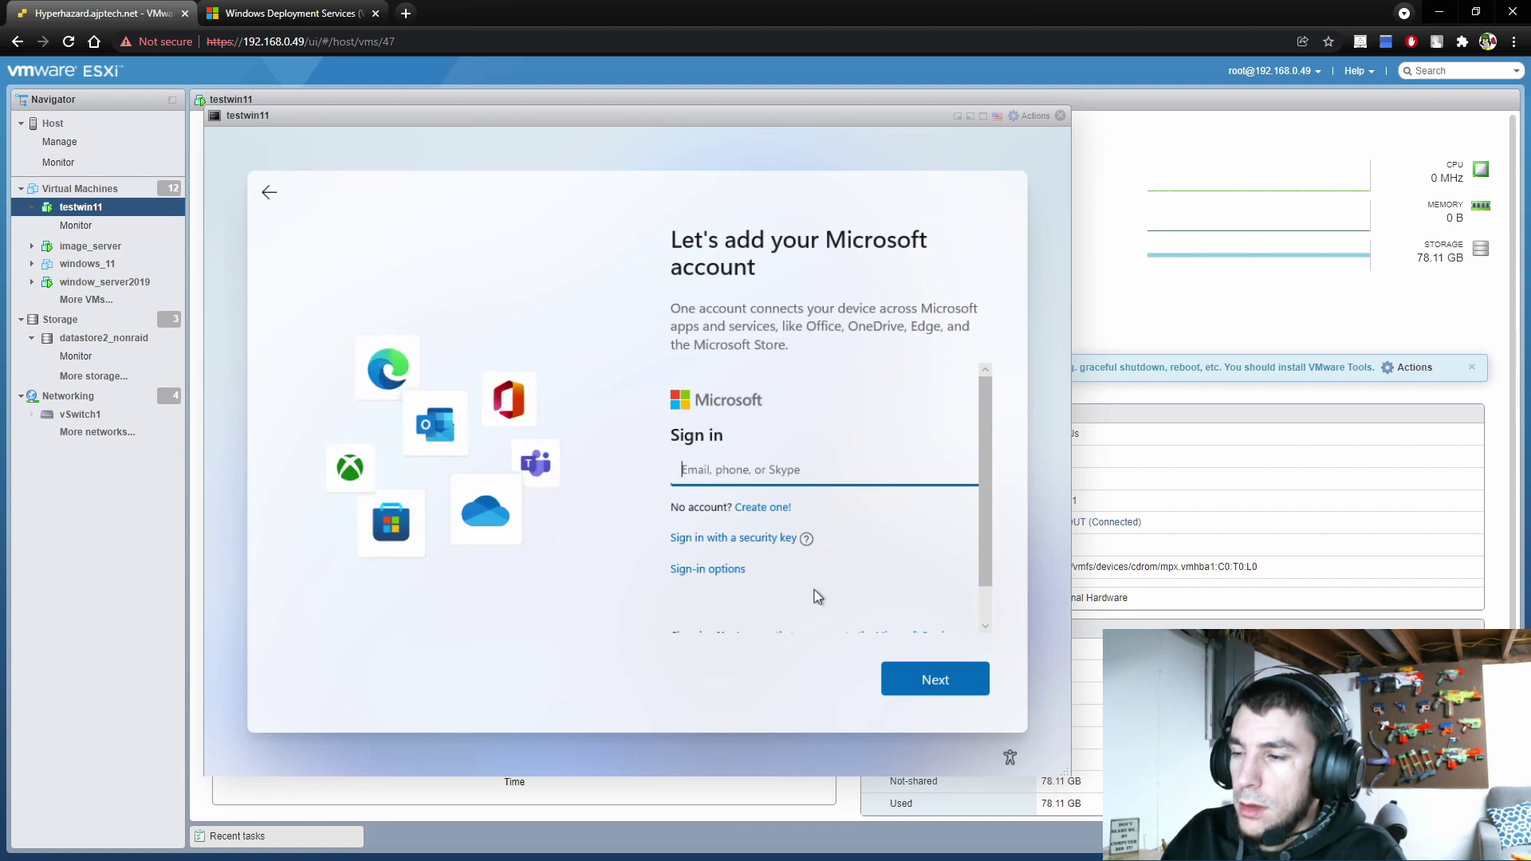
{"action": "scroll", "coordinate": [790, 604], "scroll_direction": "down", "scroll_amount": 1}
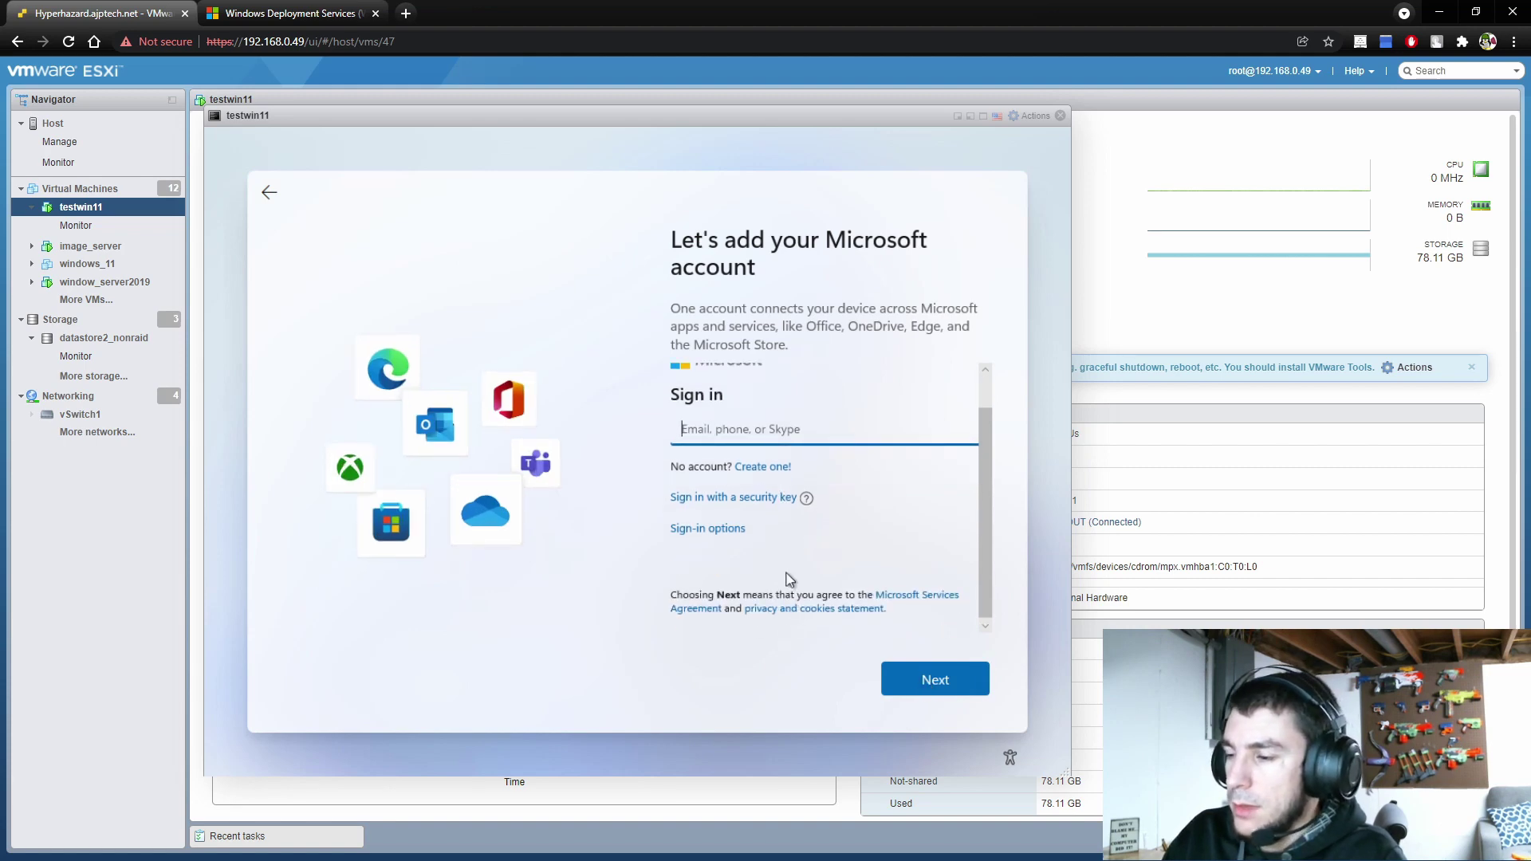
{"action": "left_click", "coordinate": [715, 530]}
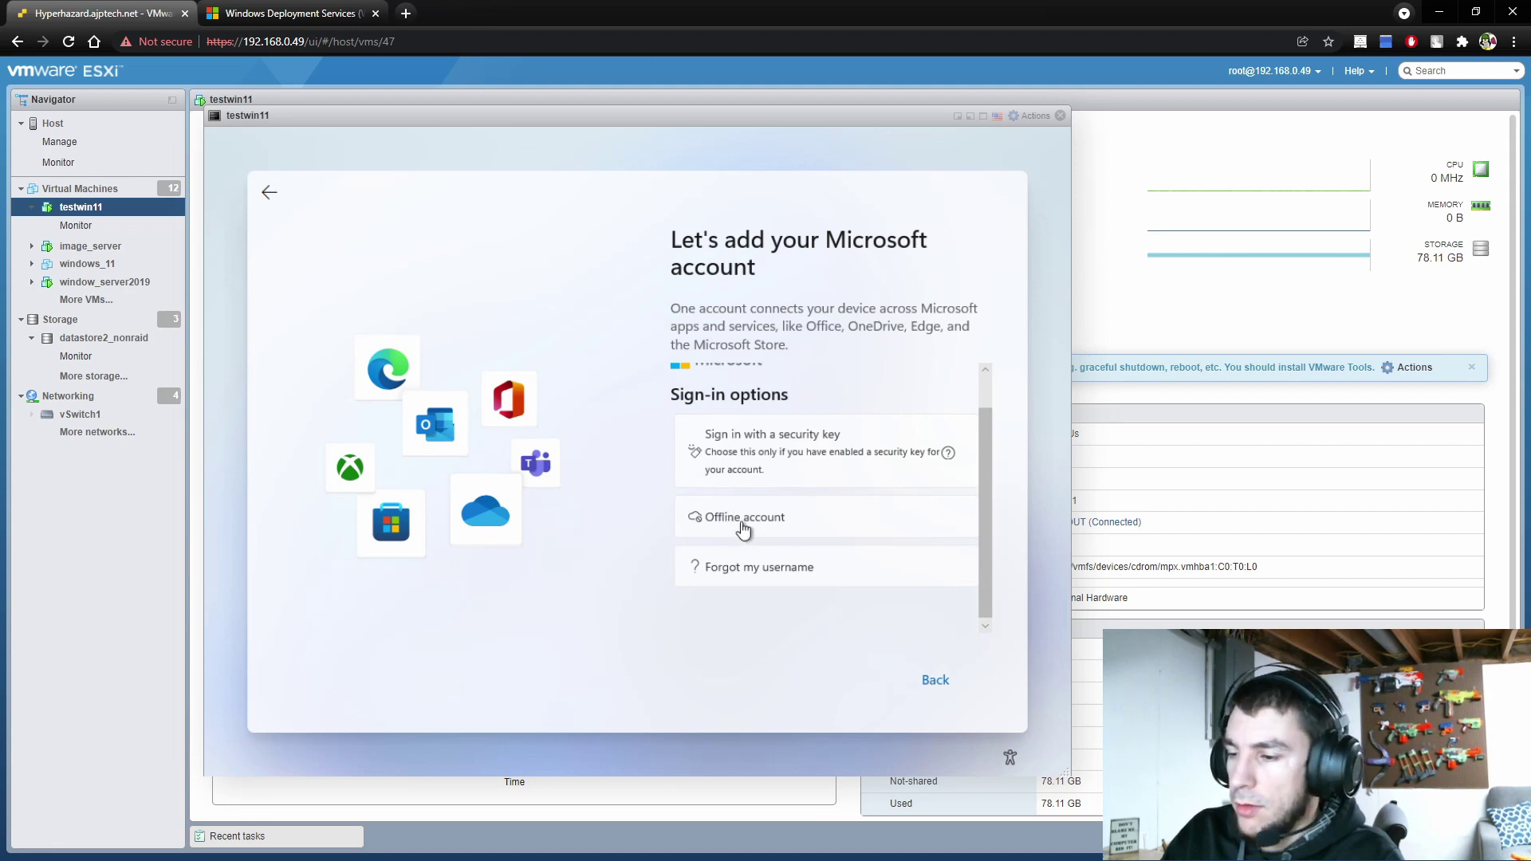
{"action": "left_click", "coordinate": [743, 518]}
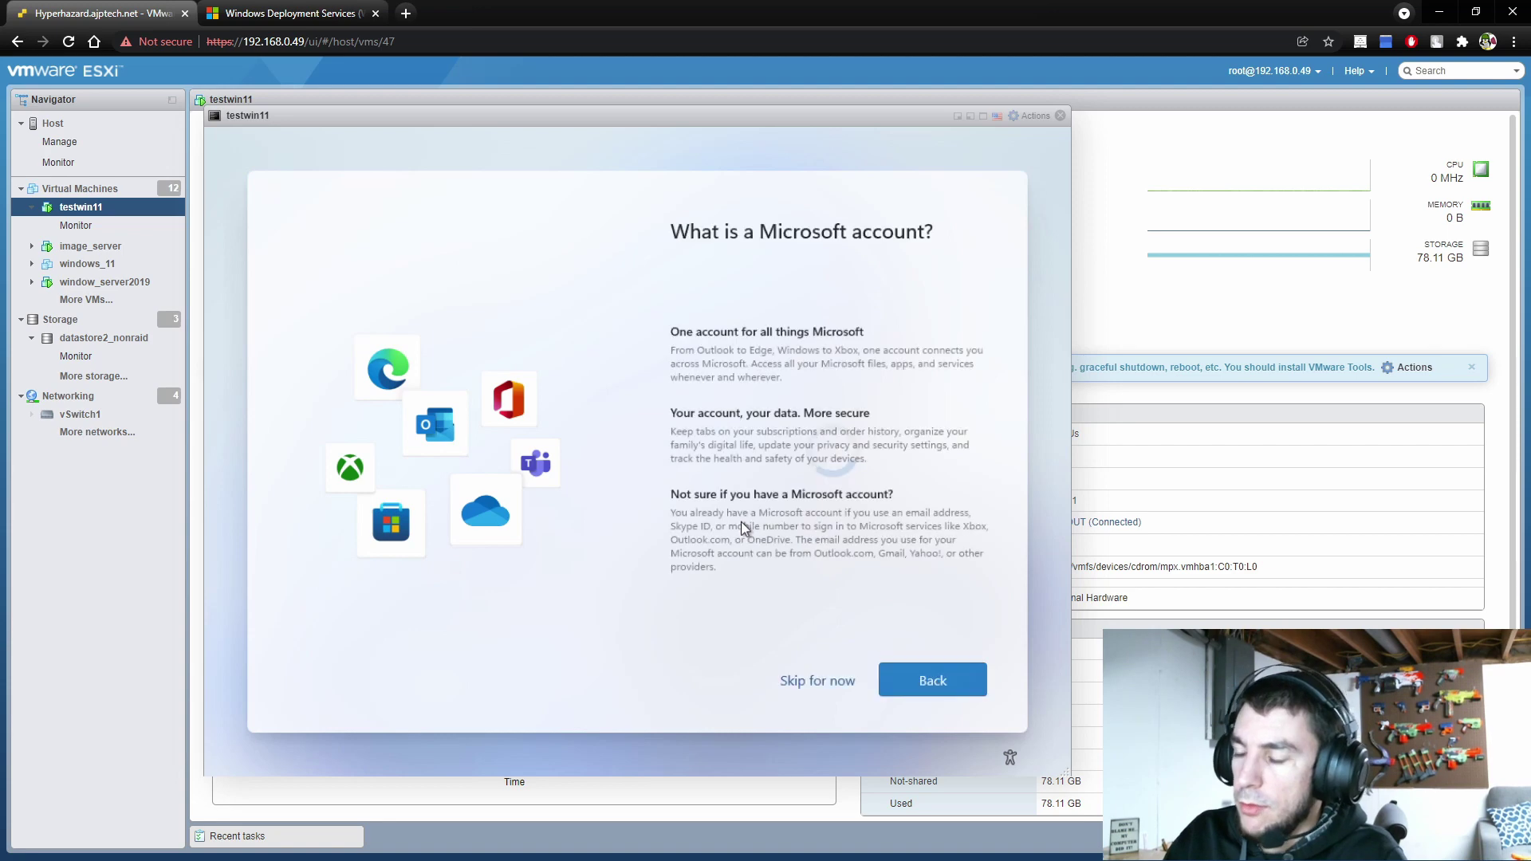
{"action": "left_click", "coordinate": [830, 682]}
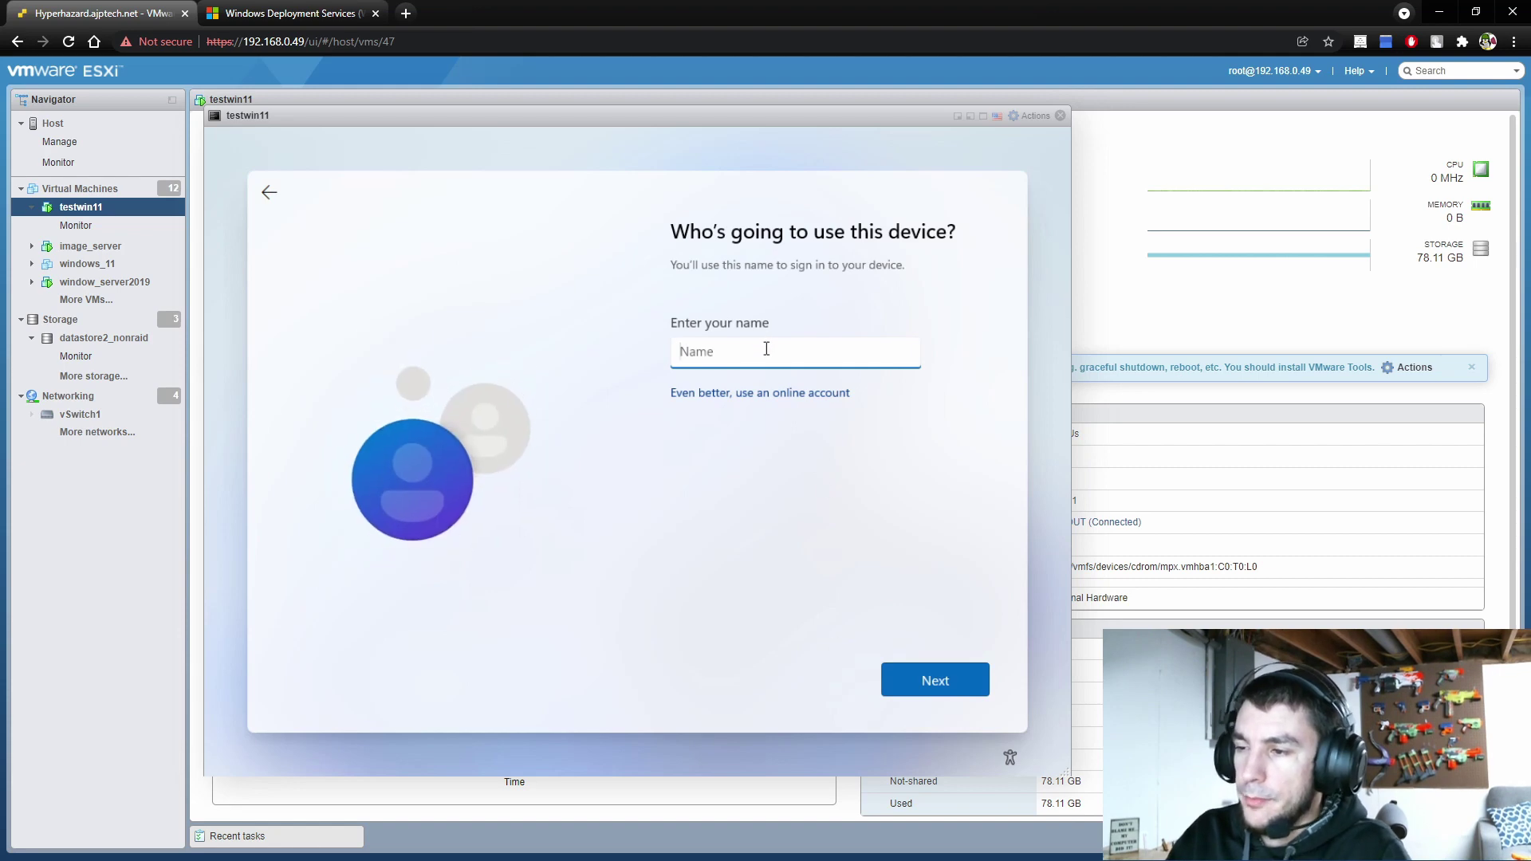
Create the local user 'test', then enter and confirm its password.
{"action": "type", "text": "test"}
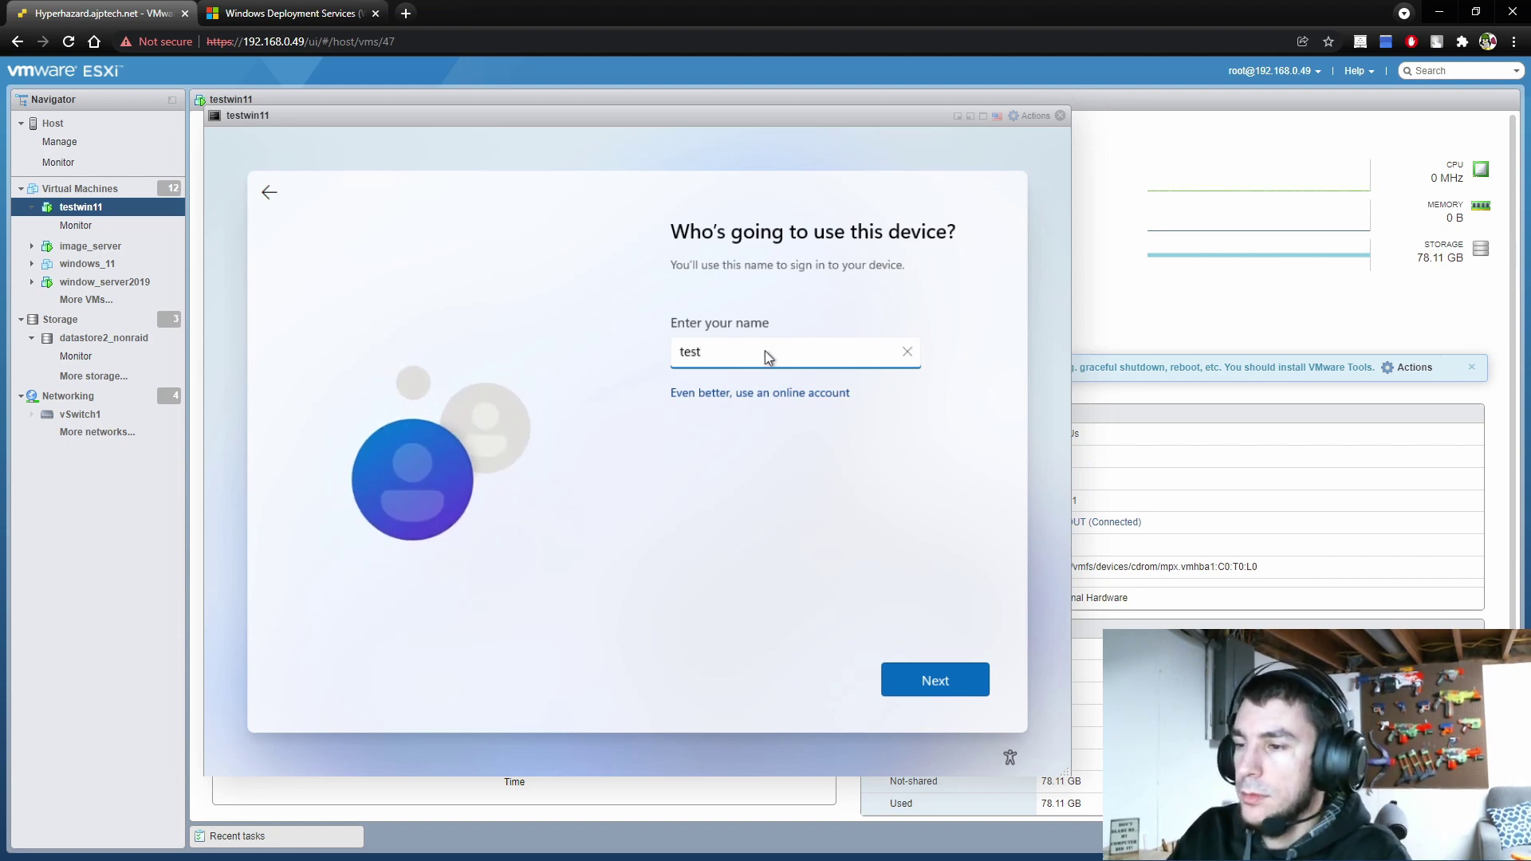
{"action": "key", "text": "Return"}
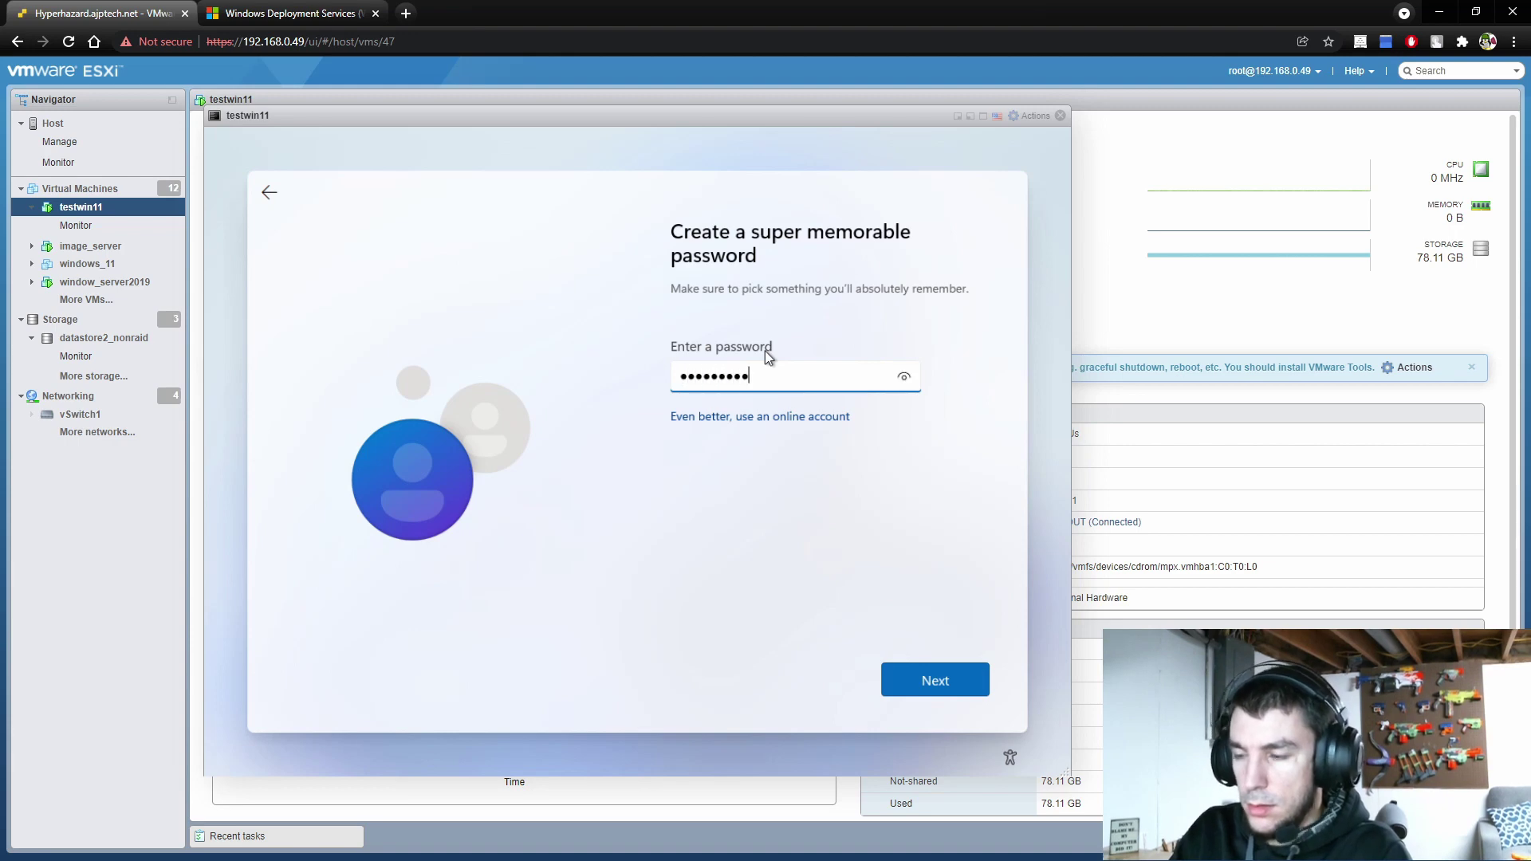
{"action": "key", "text": "Return"}
{"action": "type", "text": "t"}
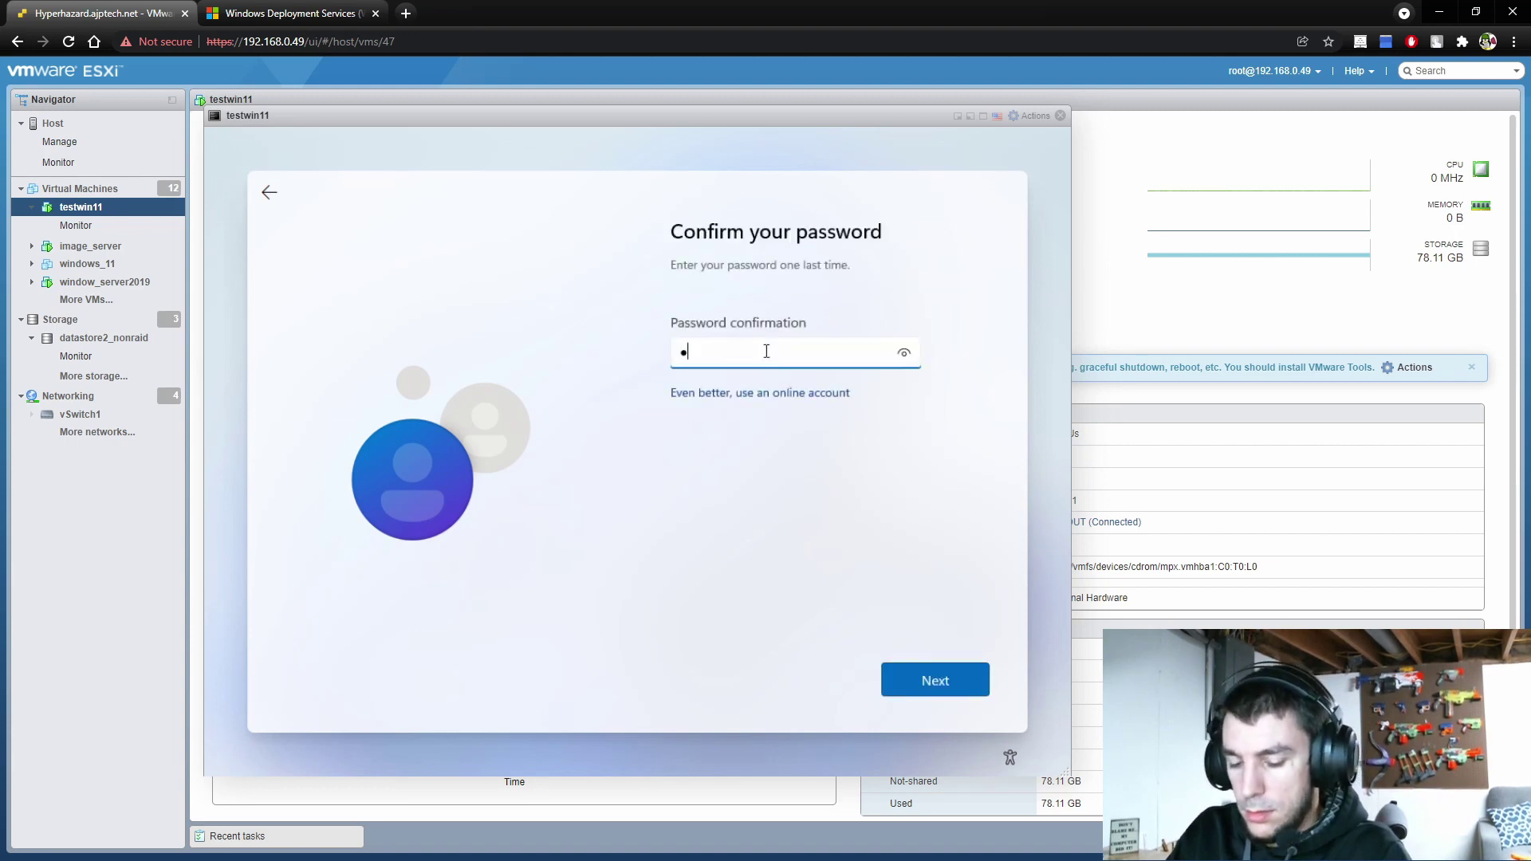
{"action": "key", "text": "Return"}
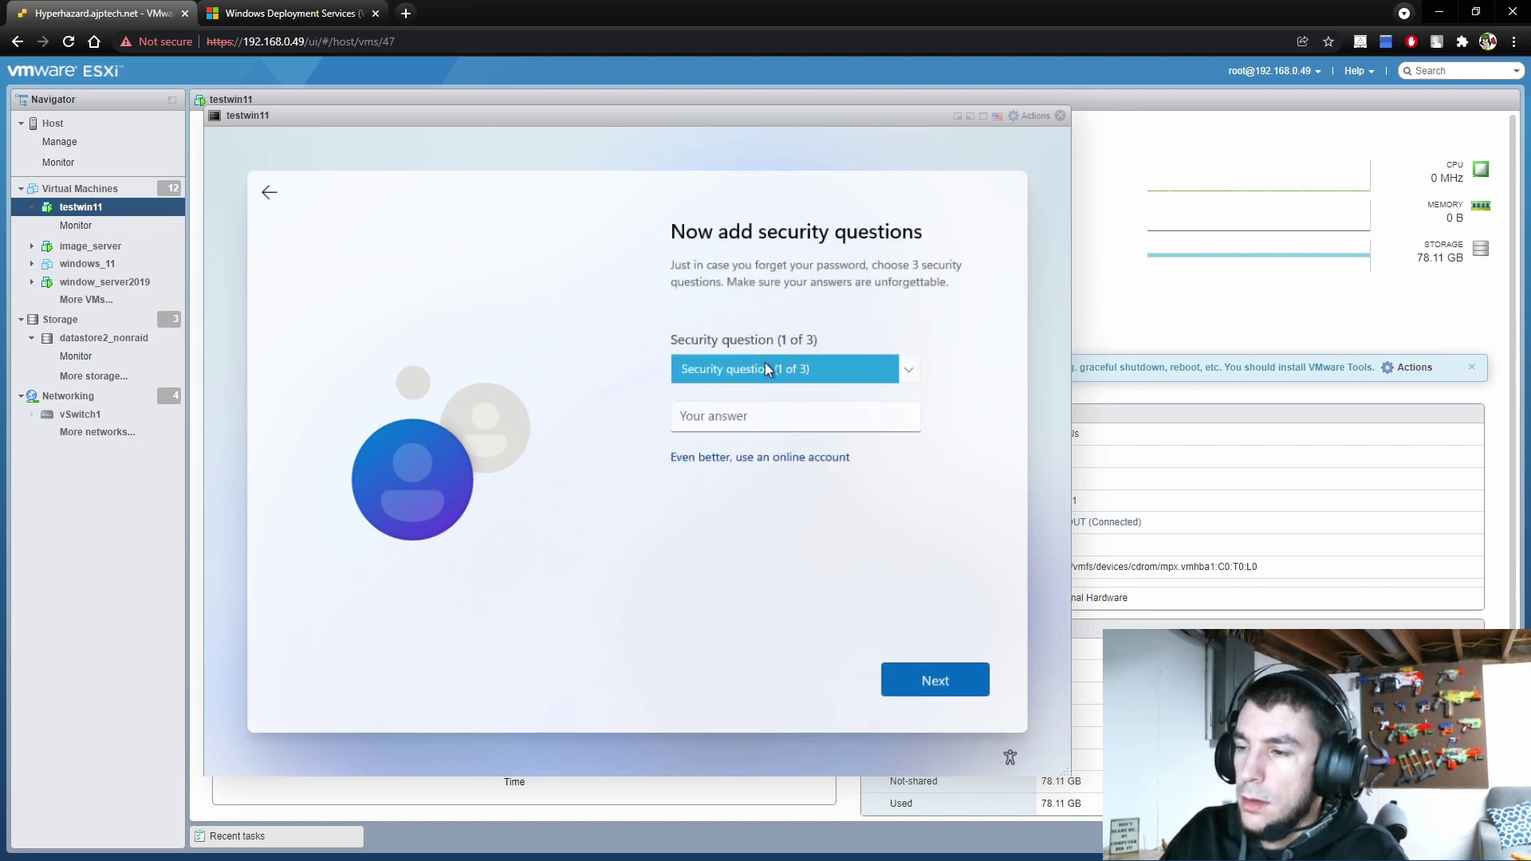
Answer the birth city and childhood nickname security questions.
{"action": "left_click", "coordinate": [764, 362]}
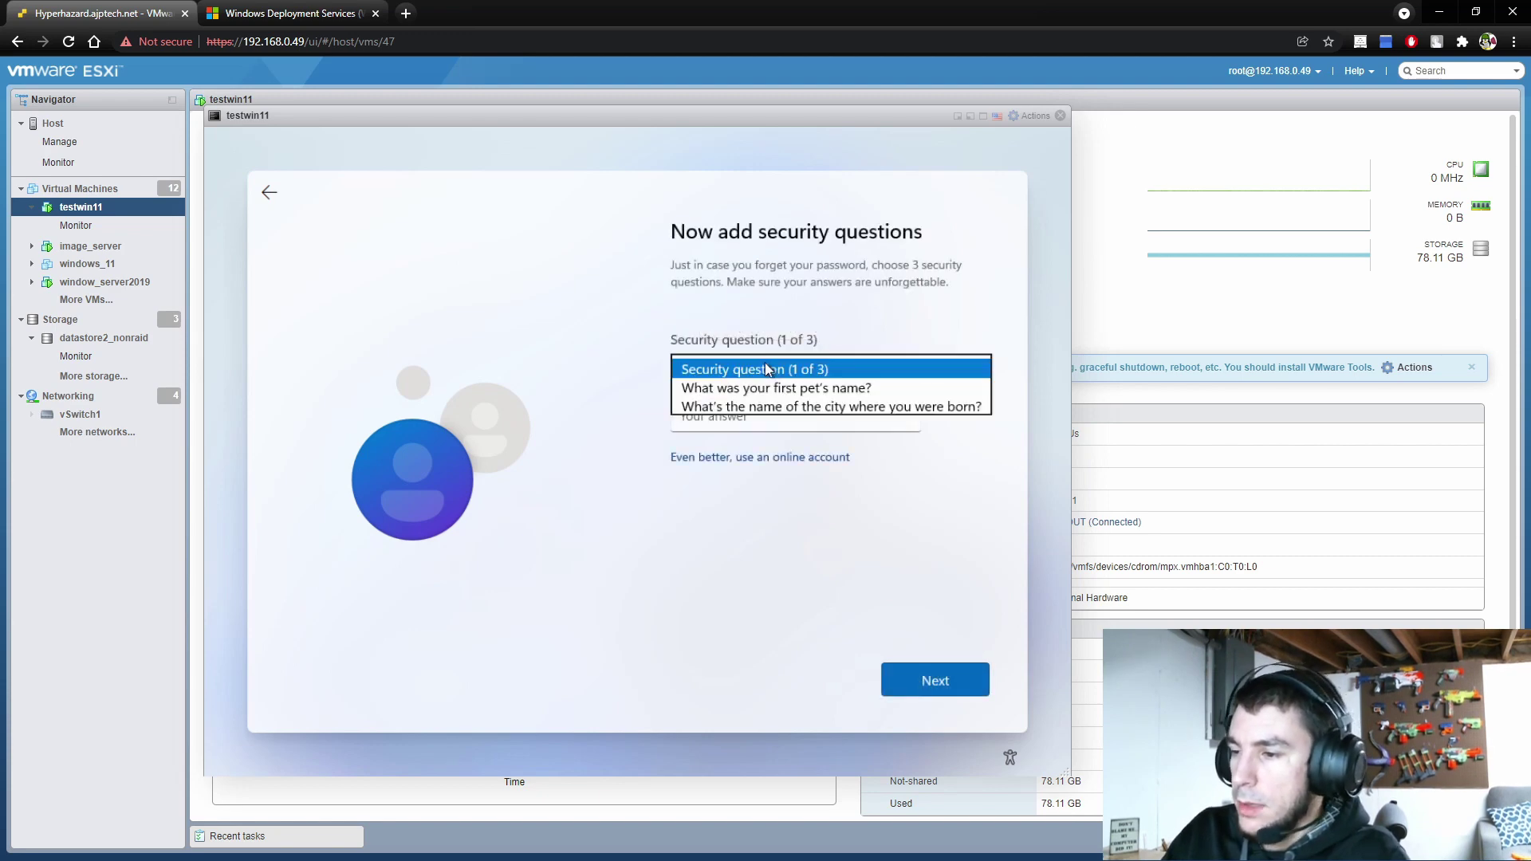
{"action": "left_click", "coordinate": [764, 407]}
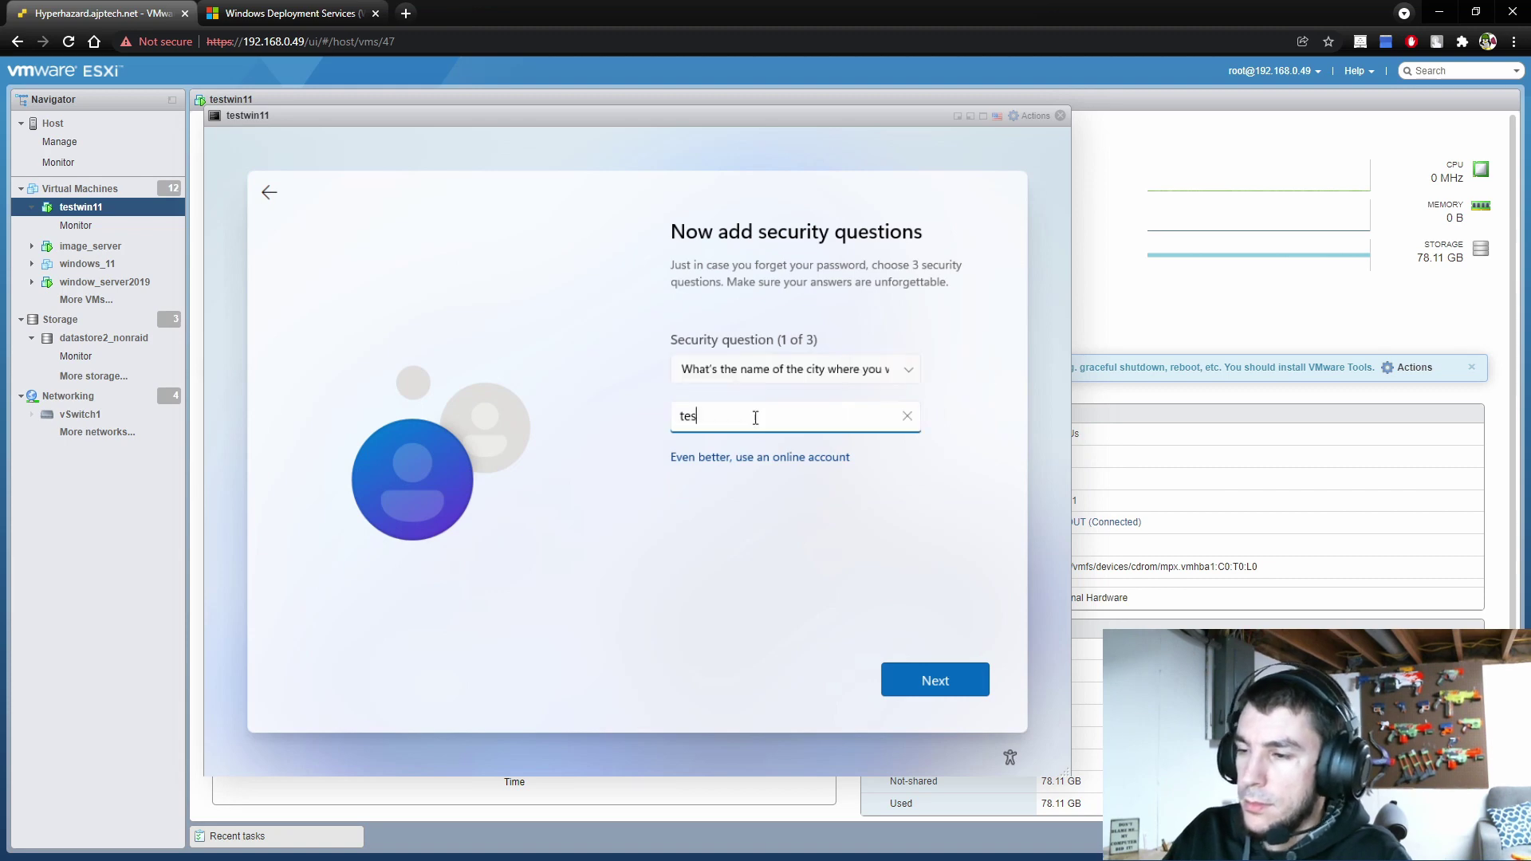
{"action": "left_click", "coordinate": [933, 679]}
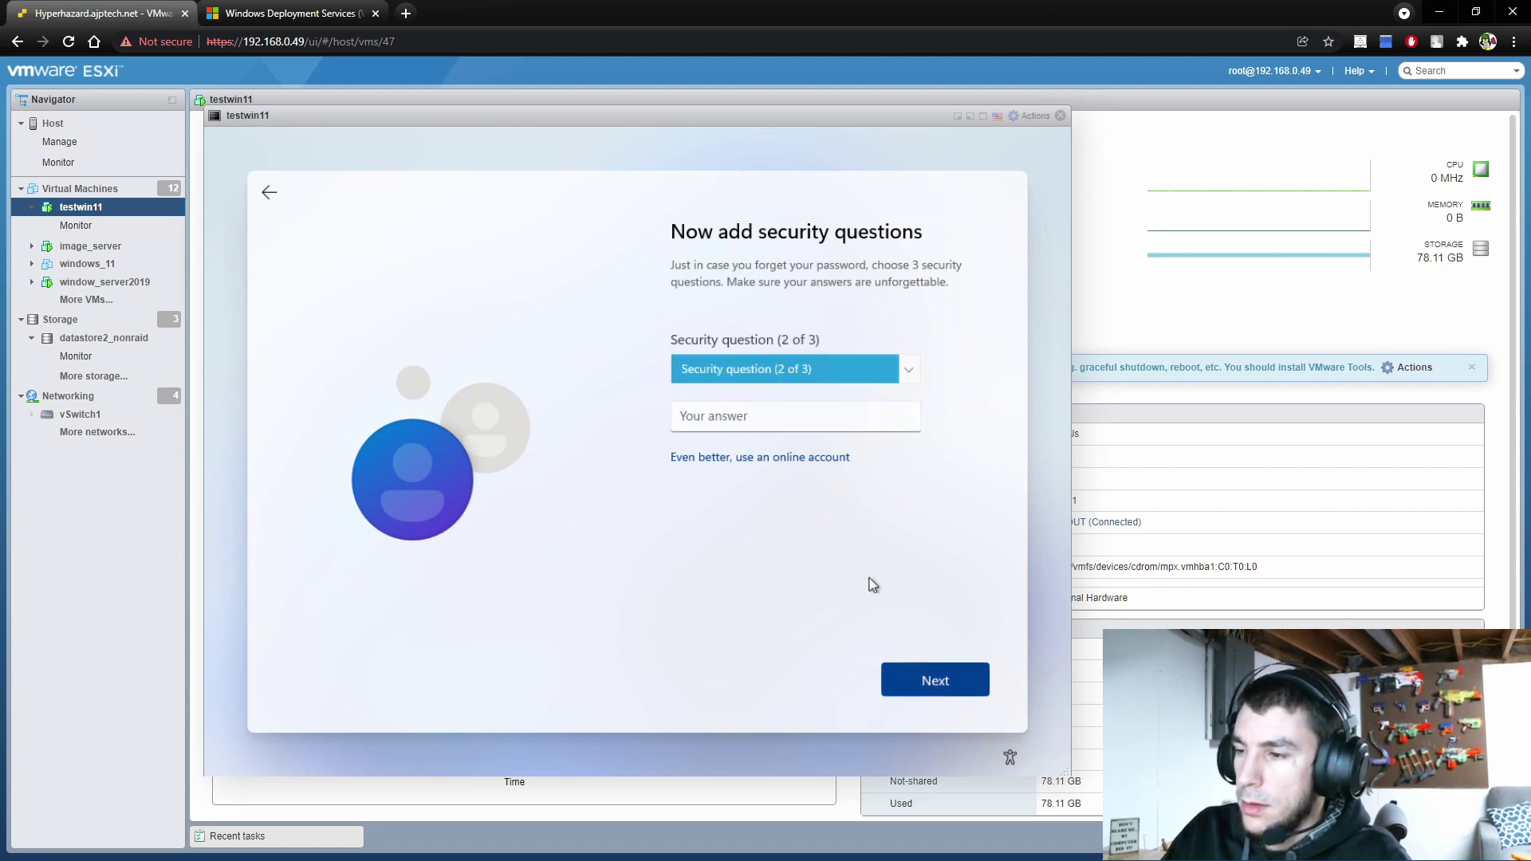
{"action": "left_click", "coordinate": [786, 371]}
{"action": "left_click", "coordinate": [782, 404]}
{"action": "left_click", "coordinate": [778, 422]}
{"action": "left_click", "coordinate": [937, 691]}
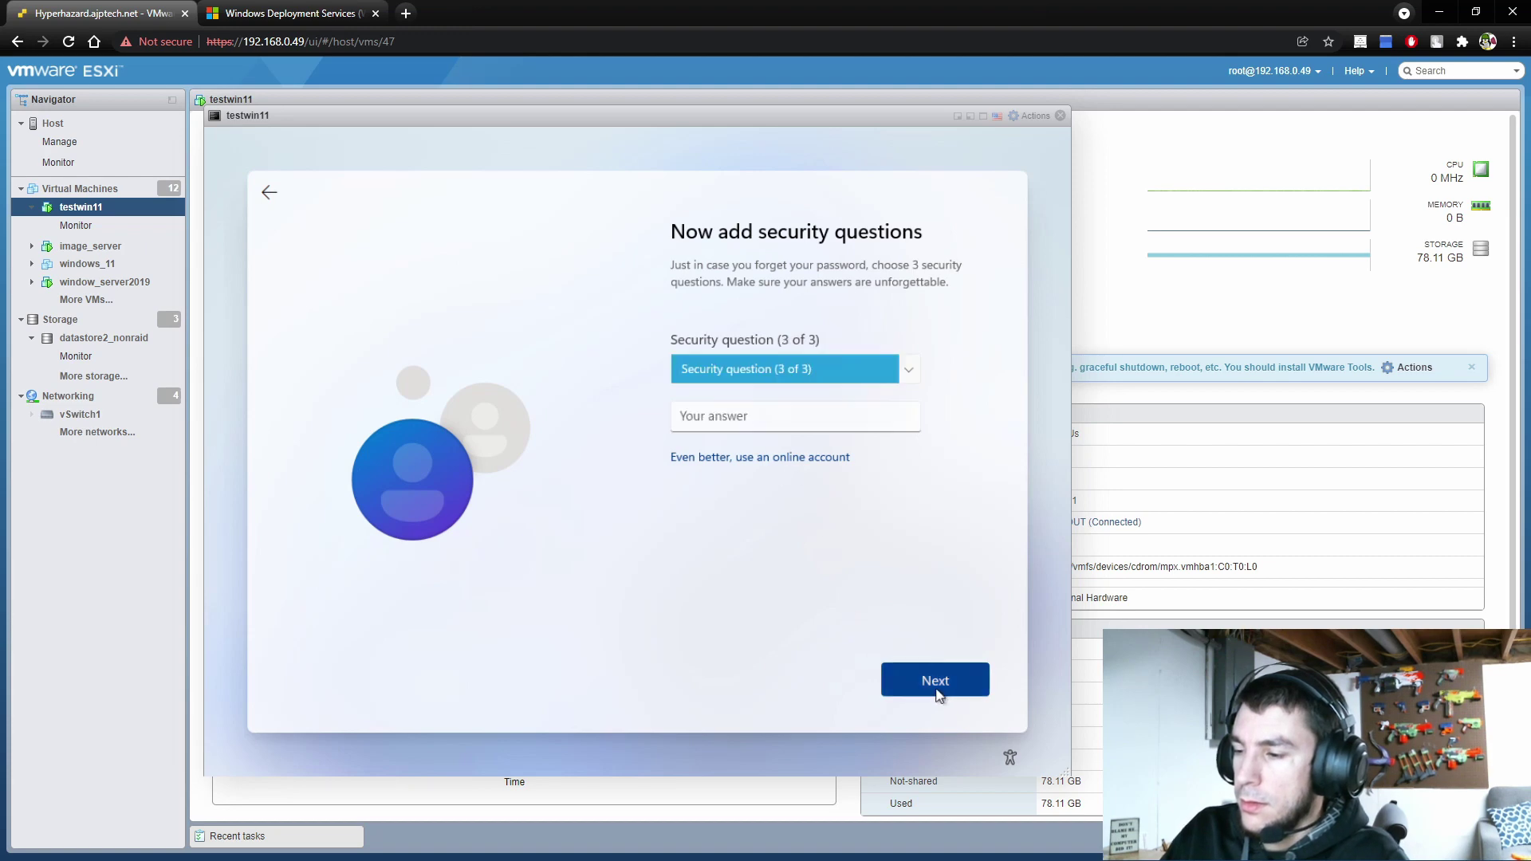
Answer the third security question, about where the parents met.
{"action": "left_click", "coordinate": [809, 387]}
{"action": "left_click", "coordinate": [798, 405]}
{"action": "left_click", "coordinate": [800, 417]}
{"action": "key", "text": "Return"}
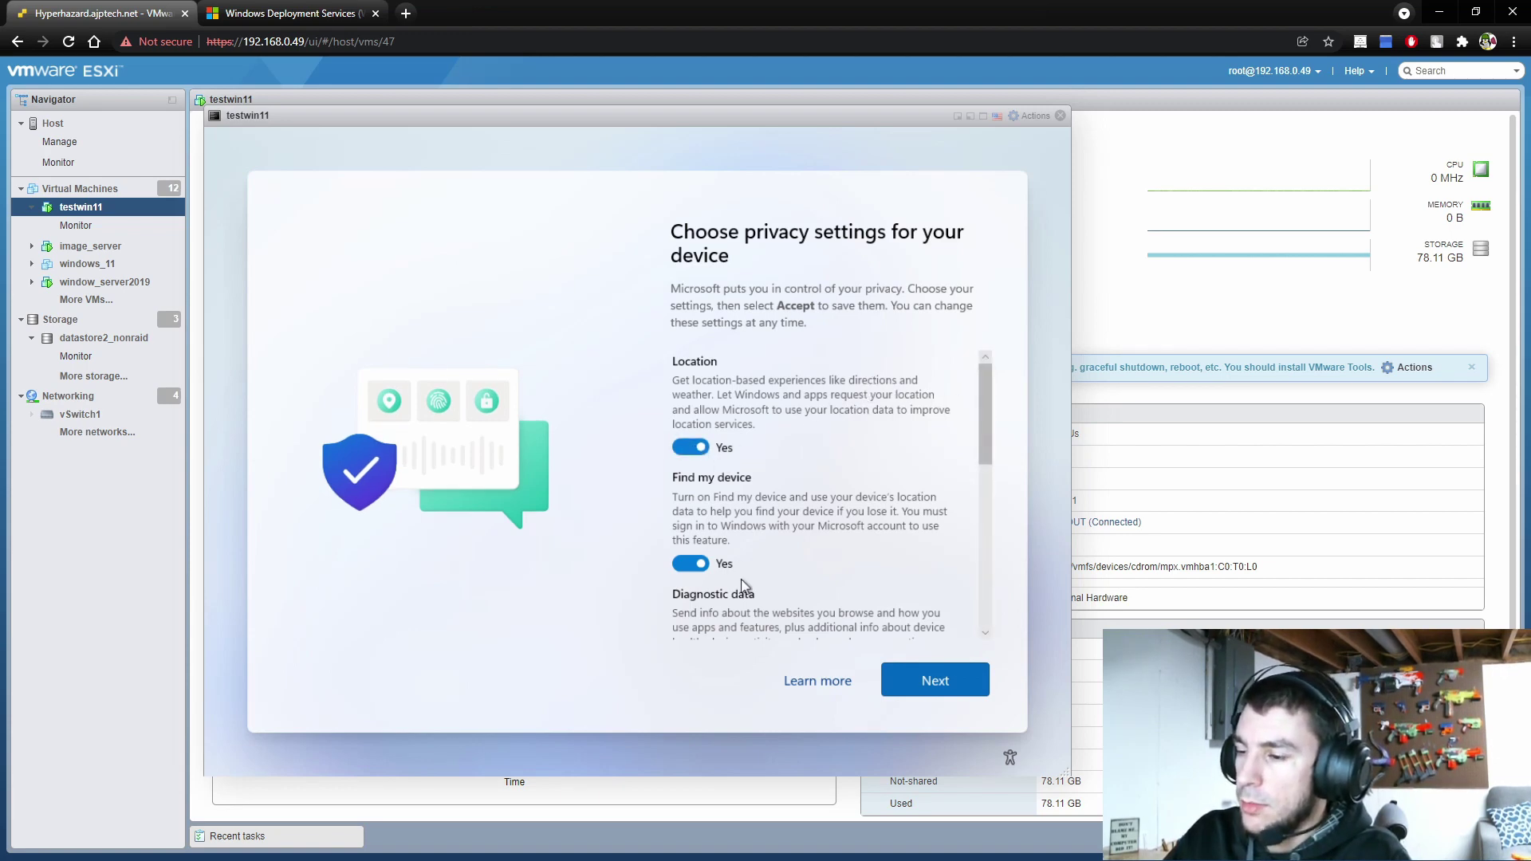
Accept the default privacy settings.
{"action": "scroll", "coordinate": [873, 579], "scroll_direction": "down", "scroll_amount": 1}
{"action": "scroll", "coordinate": [873, 582], "scroll_direction": "down", "scroll_amount": 8}
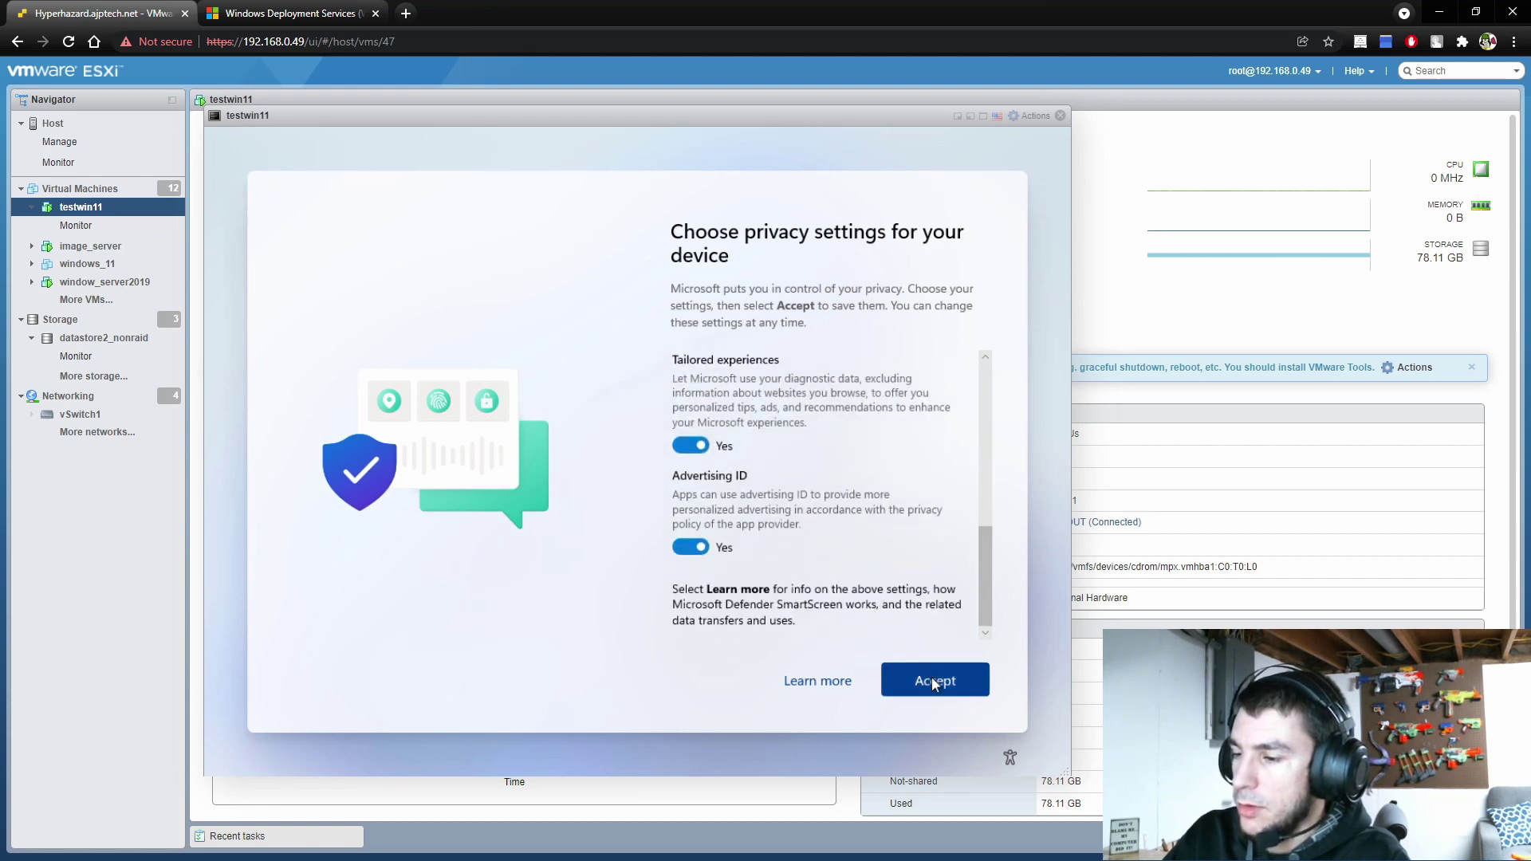
{"action": "left_click", "coordinate": [931, 677]}
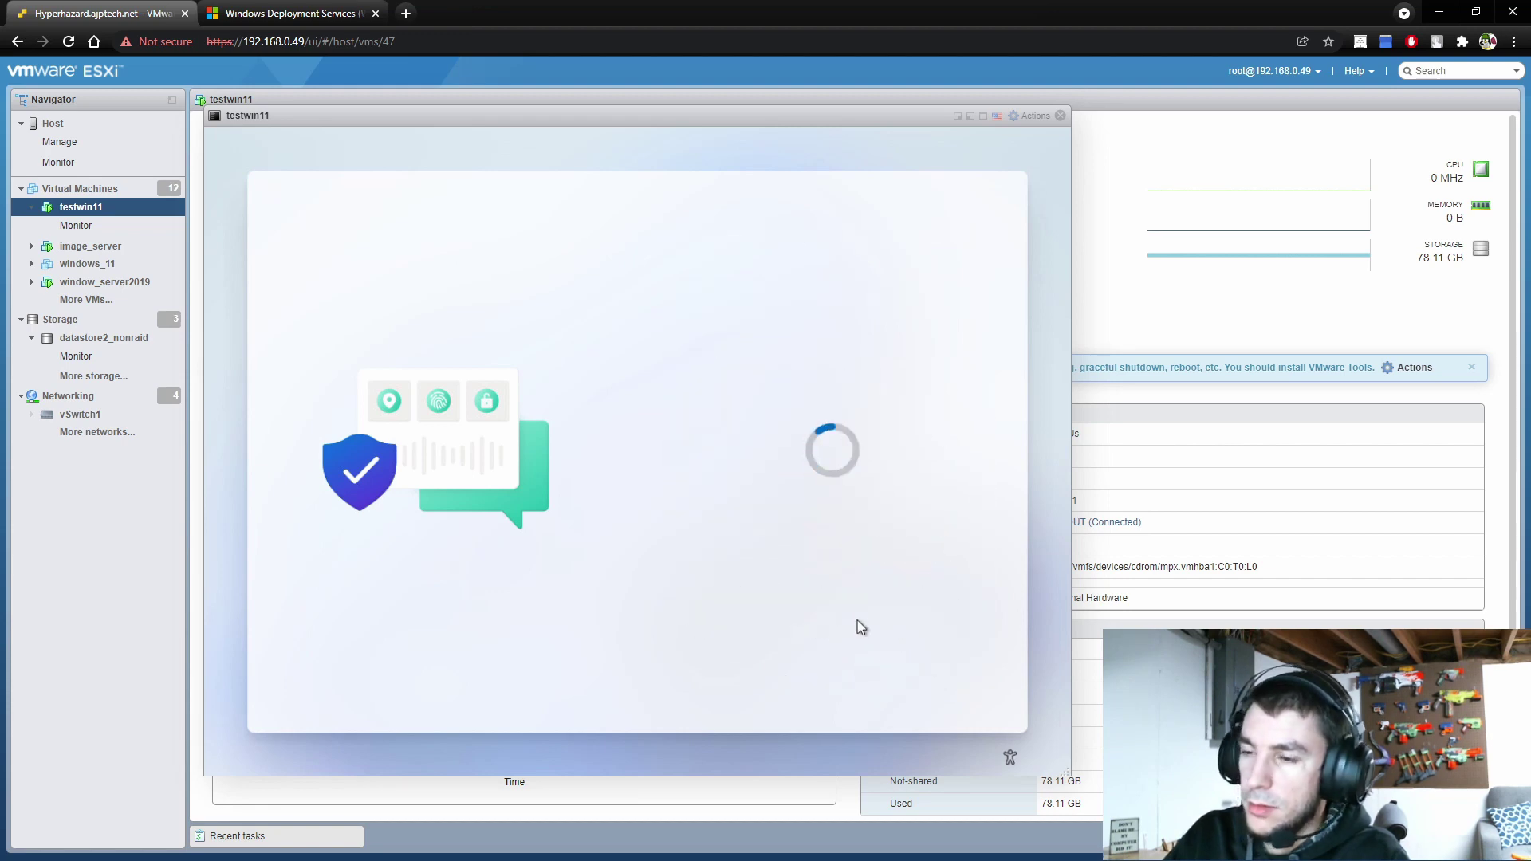